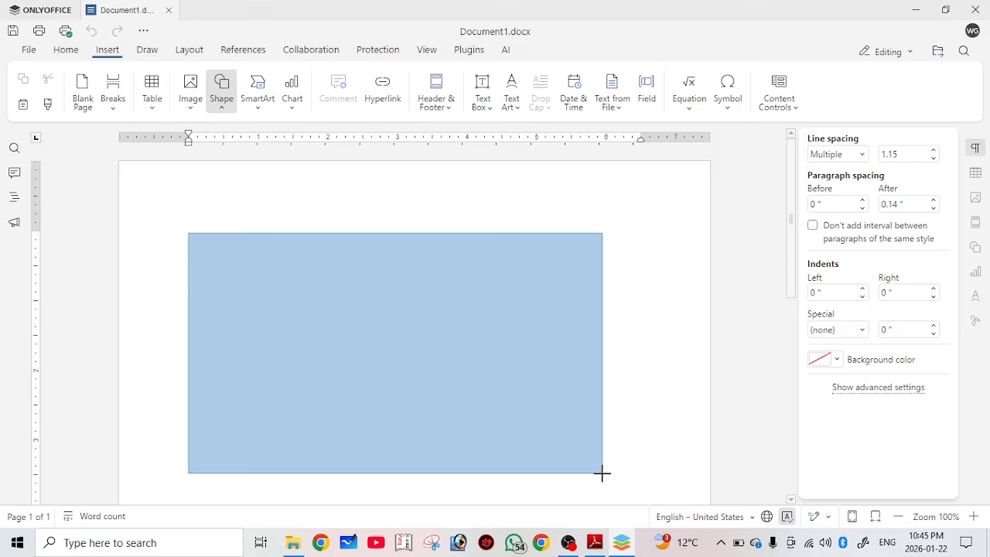
Draw a large blue-filled rectangle with a 1 pt outline across the top of the page.
{"action": "left_click_drag", "start_coordinate": [602, 473], "coordinate": [630, 488]}
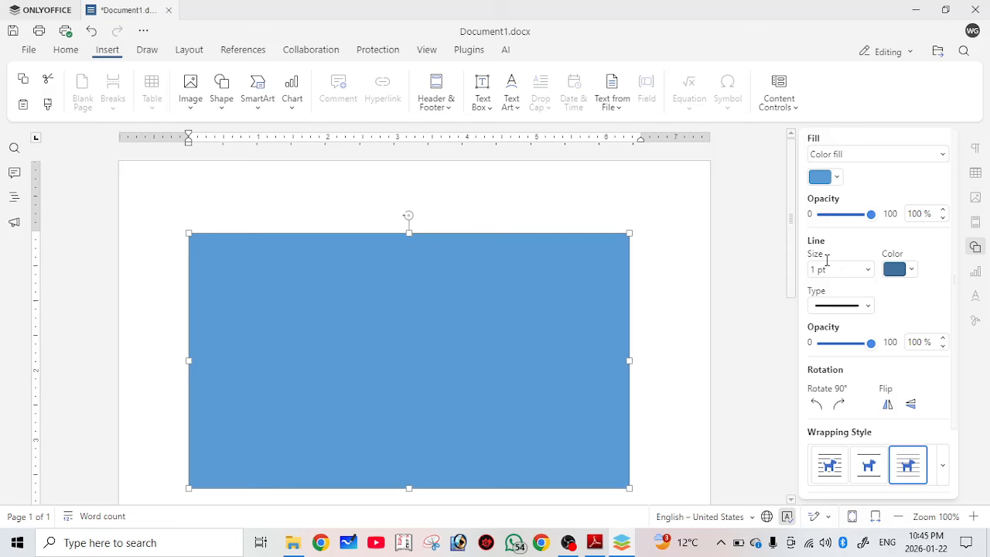
Give the rectangle a linear gradient fill shading from golden yellow to white.
{"action": "left_click", "coordinate": [850, 155]}
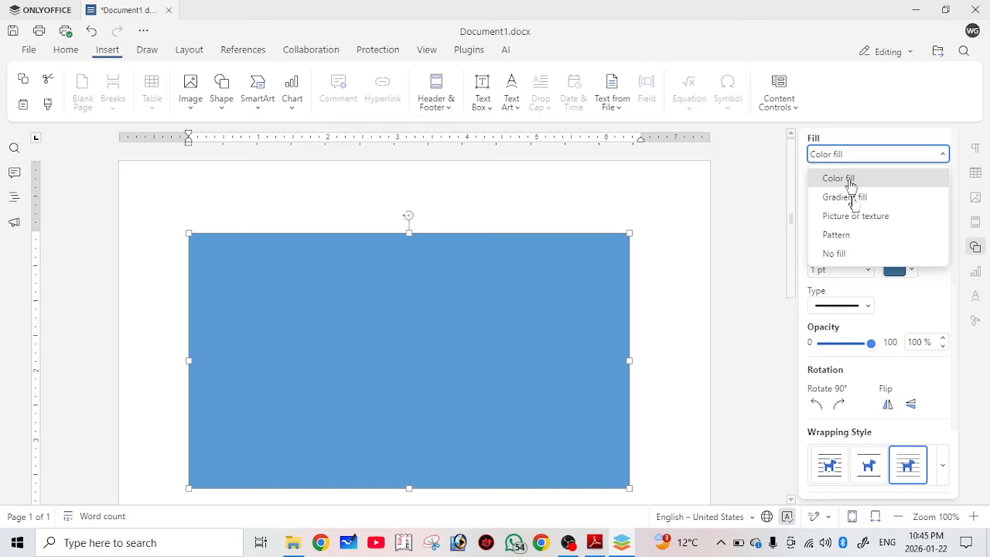
{"action": "left_click", "coordinate": [855, 198]}
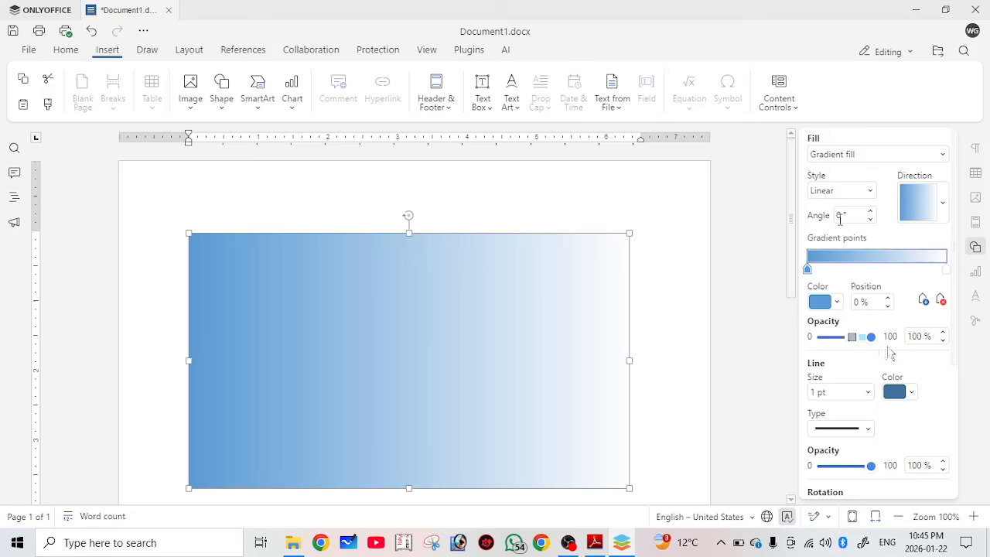
{"action": "left_click", "coordinate": [837, 302]}
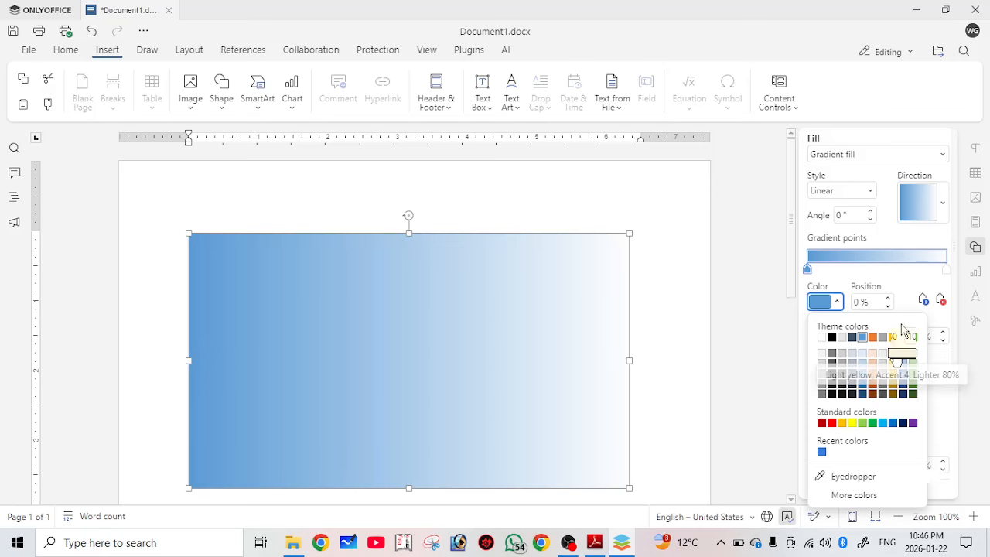
{"action": "left_click", "coordinate": [894, 354]}
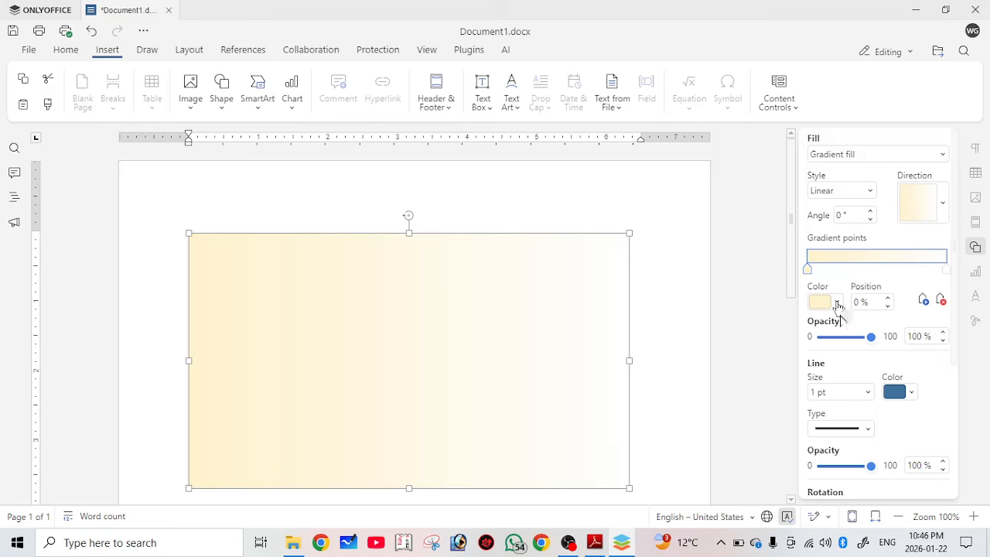
{"action": "left_click", "coordinate": [836, 302]}
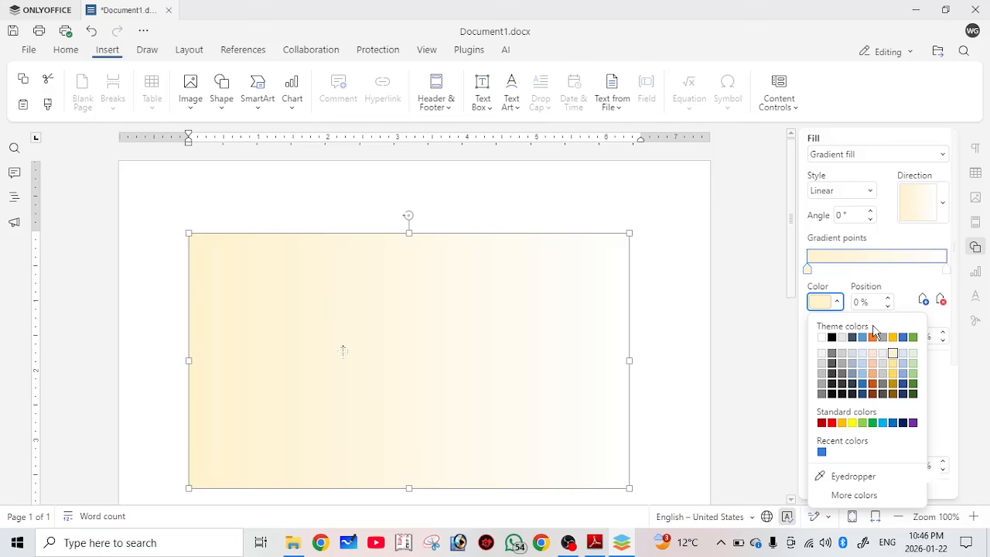
{"action": "left_click", "coordinate": [893, 363]}
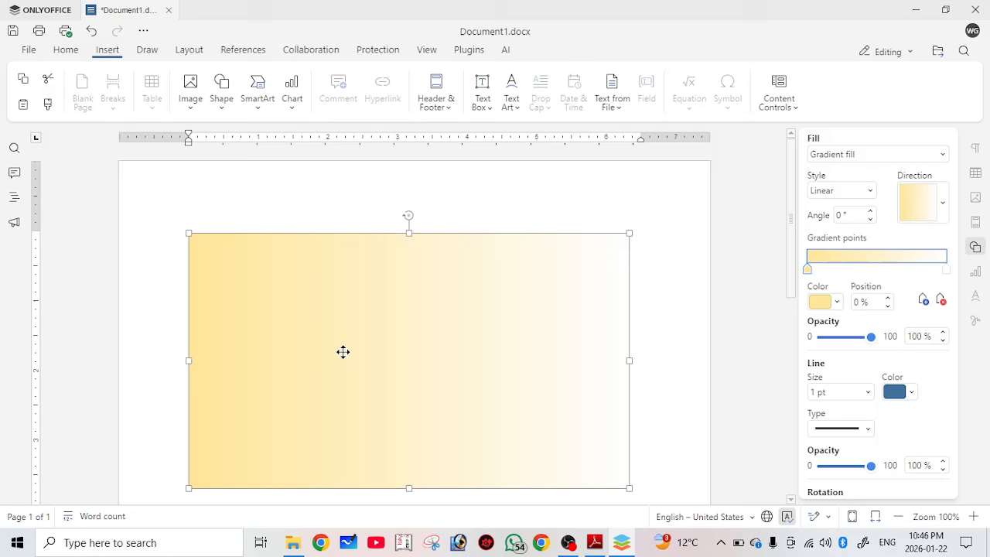
{"action": "left_click", "coordinate": [942, 203]}
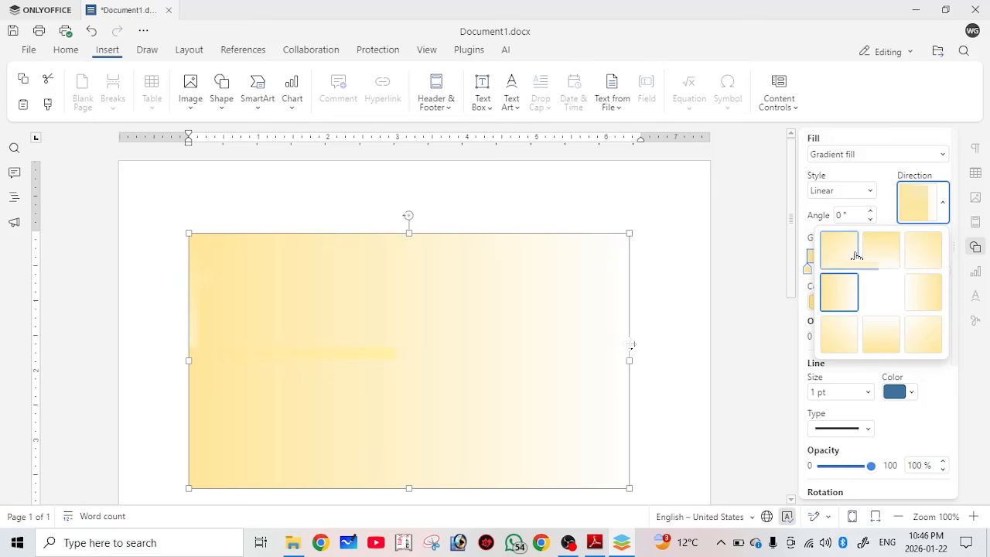
Make the gradient run top to bottom and give the rectangle a 2.25 pt black outline.
{"action": "left_click", "coordinate": [881, 250]}
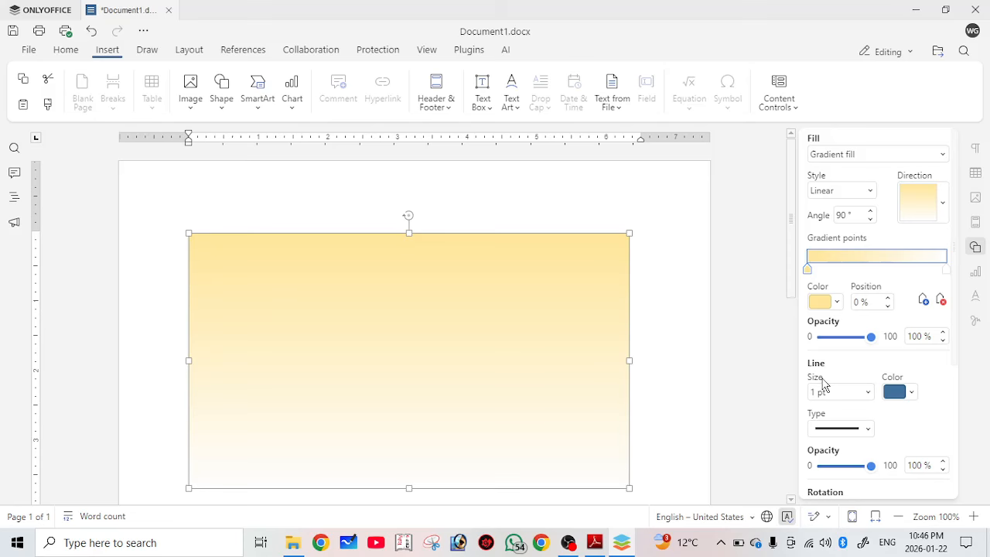
{"action": "left_click", "coordinate": [835, 392]}
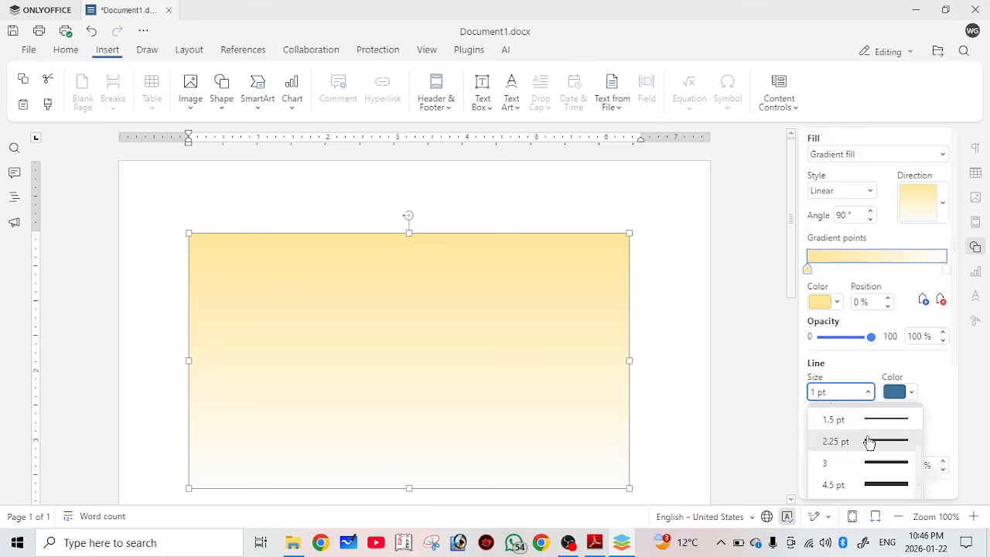
{"action": "left_click", "coordinate": [870, 441]}
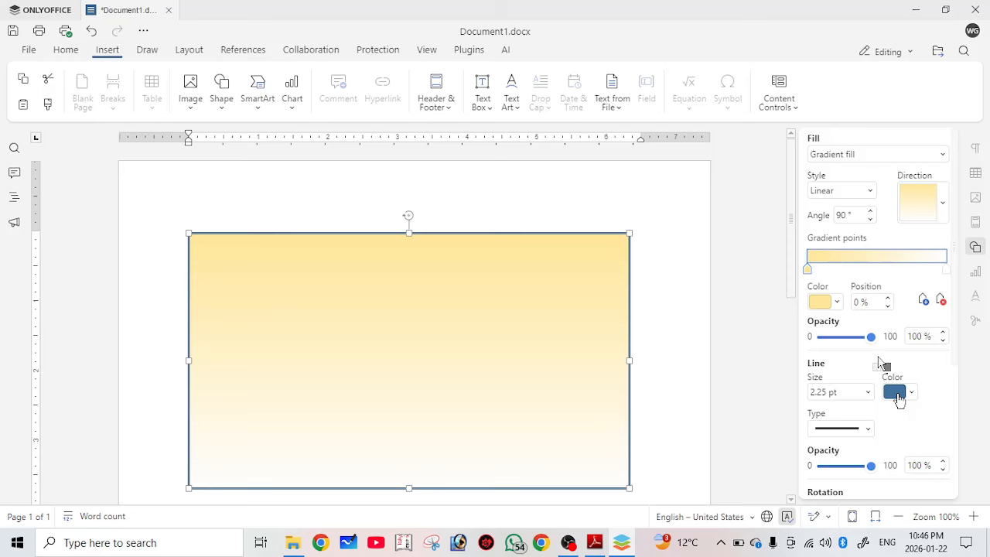
{"action": "left_click", "coordinate": [896, 393]}
{"action": "left_click", "coordinate": [888, 352]}
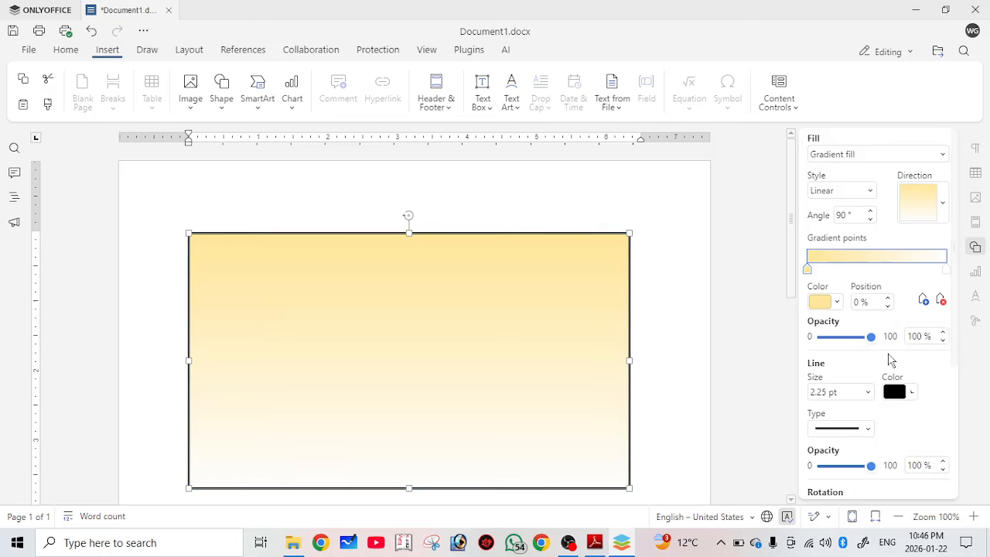
{"action": "key", "text": "Escape"}
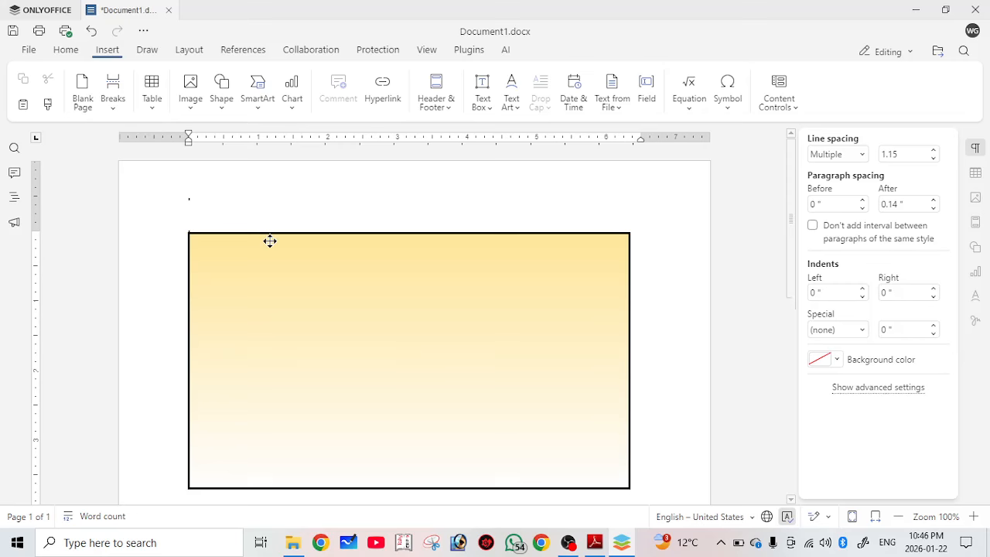
{"action": "scroll", "coordinate": [331, 321], "scroll_direction": "down", "scroll_amount": 1}
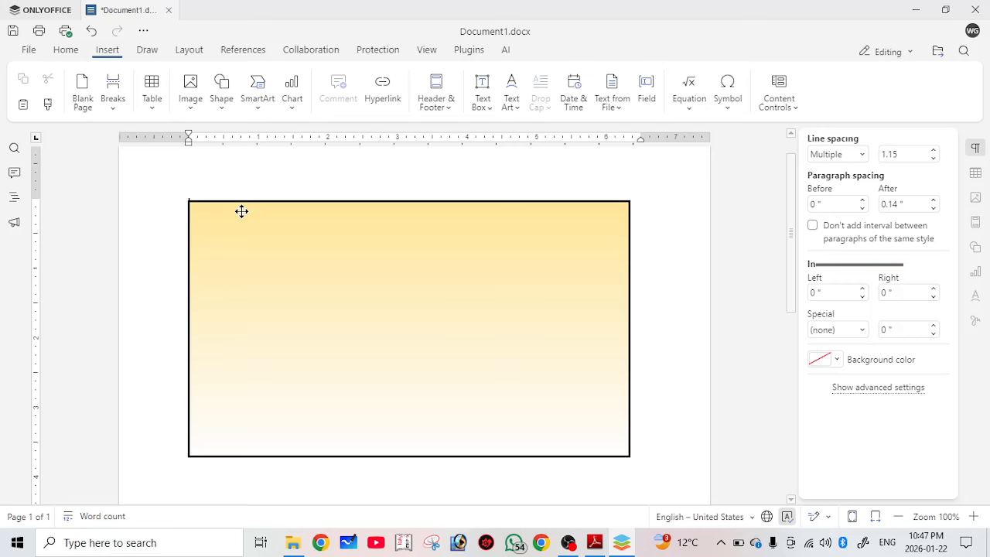
{"action": "left_click", "coordinate": [369, 280]}
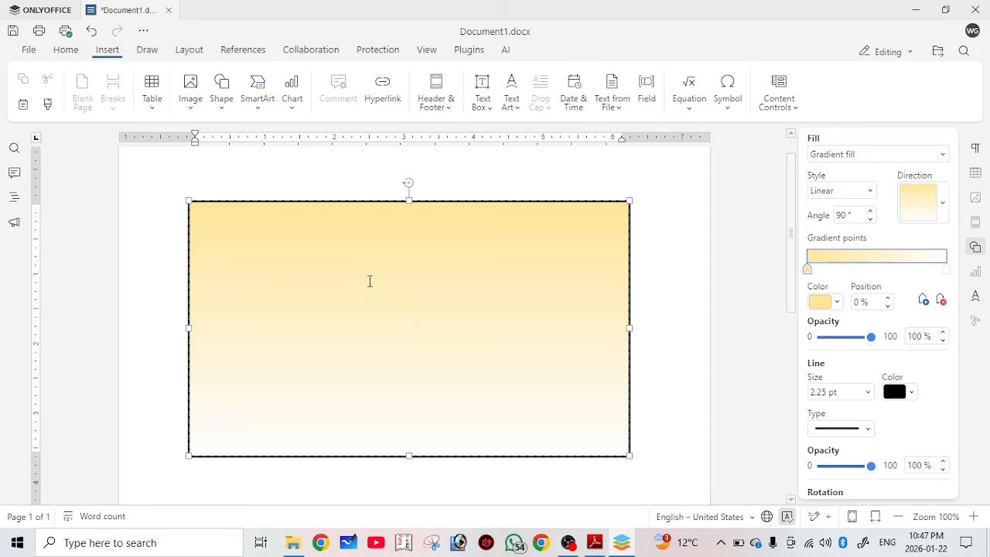
{"action": "left_click", "coordinate": [419, 322]}
{"action": "left_click_drag", "start_coordinate": [416, 322], "coordinate": [389, 320]}
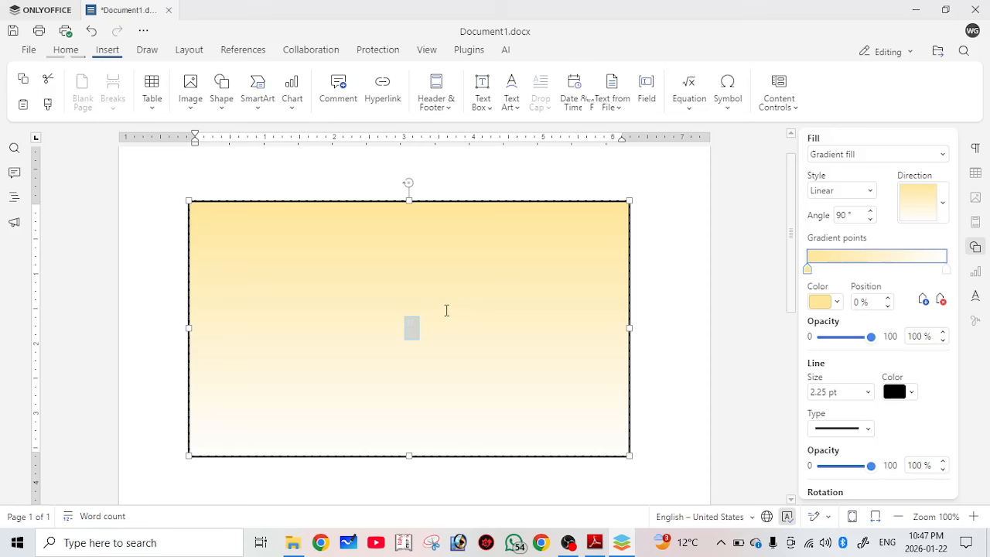
{"action": "left_click", "coordinate": [66, 50]}
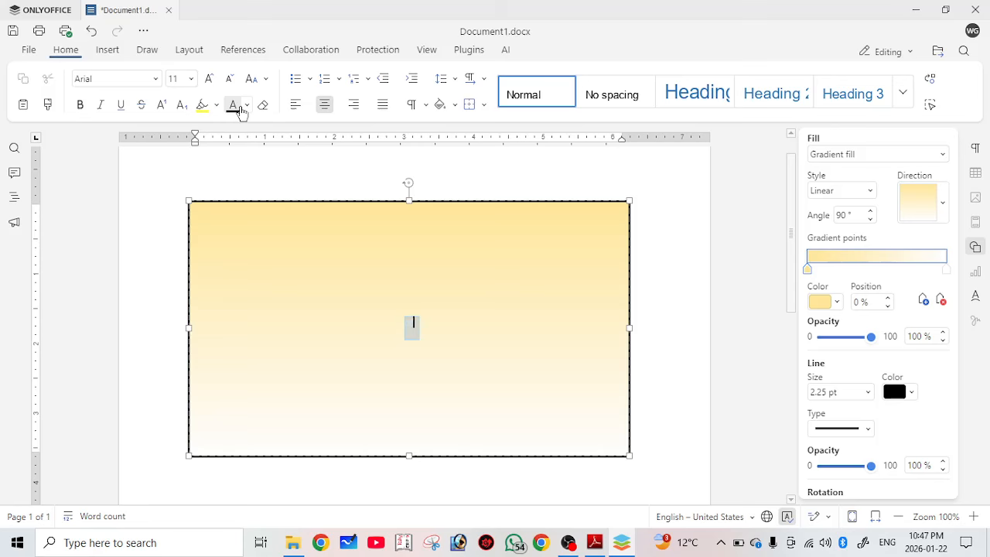
{"action": "type", "text": "df"}
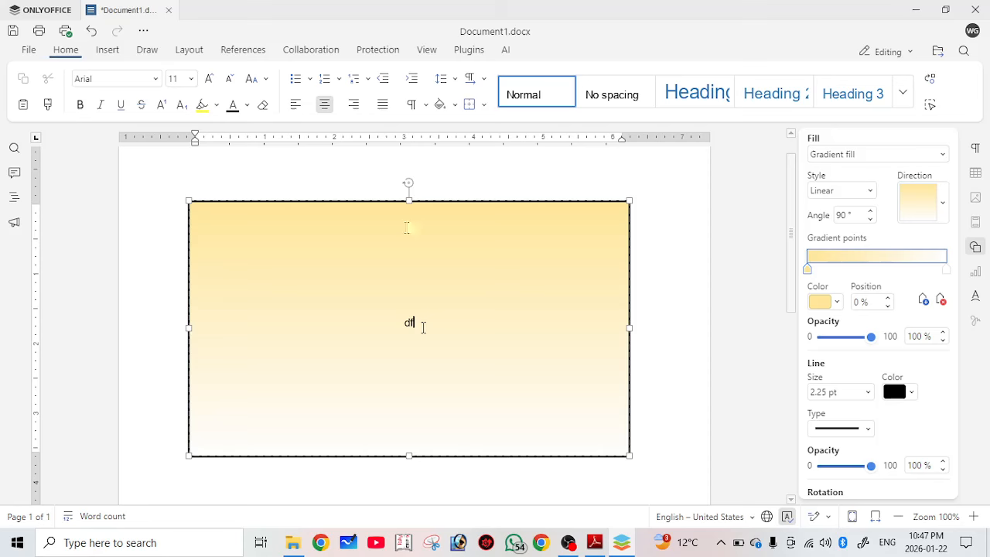
{"action": "key", "text": "BackSpace"}
{"action": "key", "text": "BackSpace"}
{"action": "left_click", "coordinate": [109, 51]}
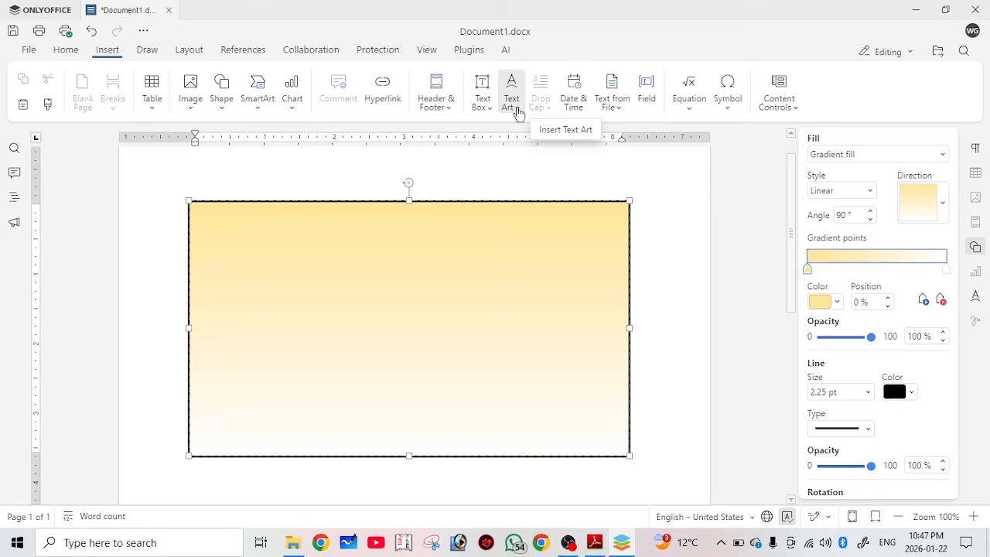
Insert a blue Text Art title reading 'ABC Company Ltd.' in the rectangle and select it.
{"action": "left_click", "coordinate": [514, 103]}
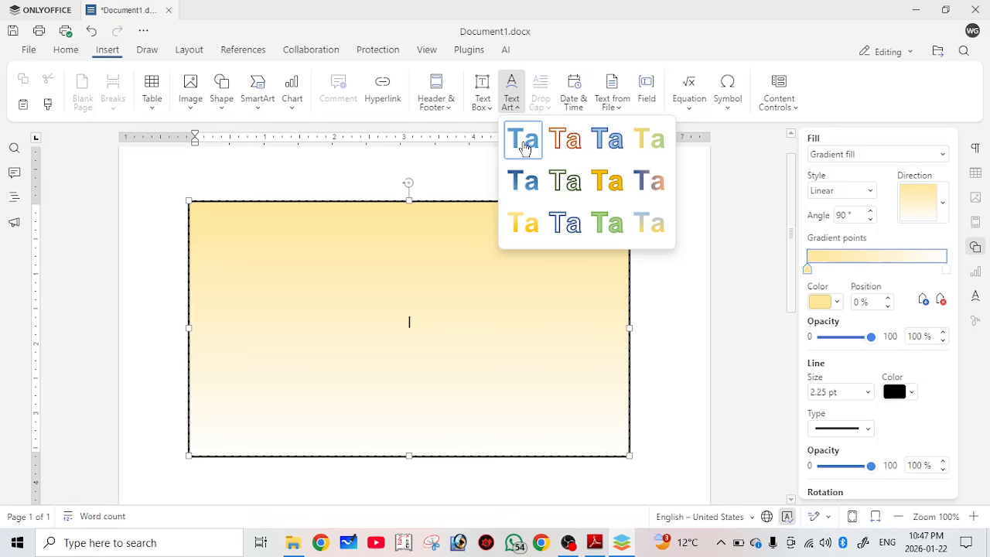
{"action": "left_click", "coordinate": [525, 141]}
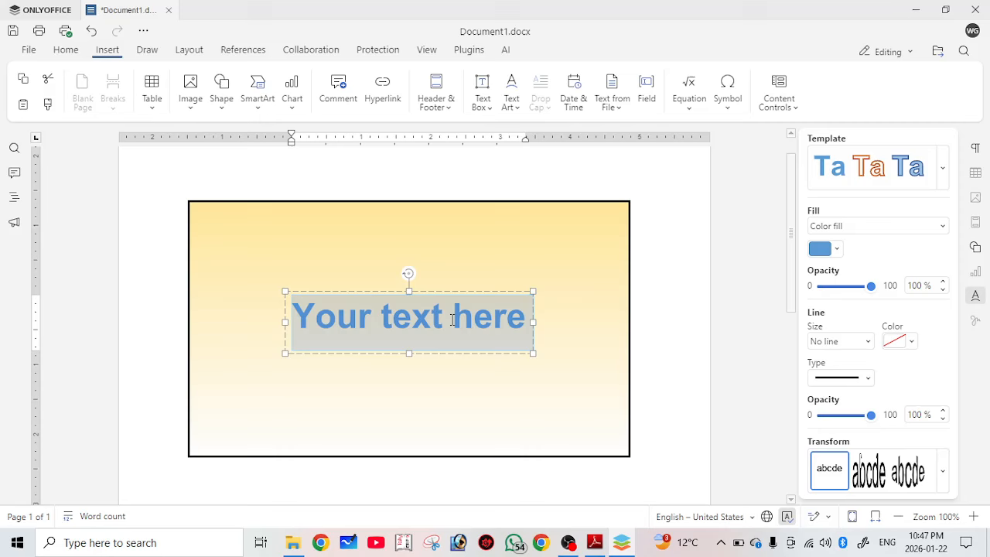
{"action": "type", "text": "C"}
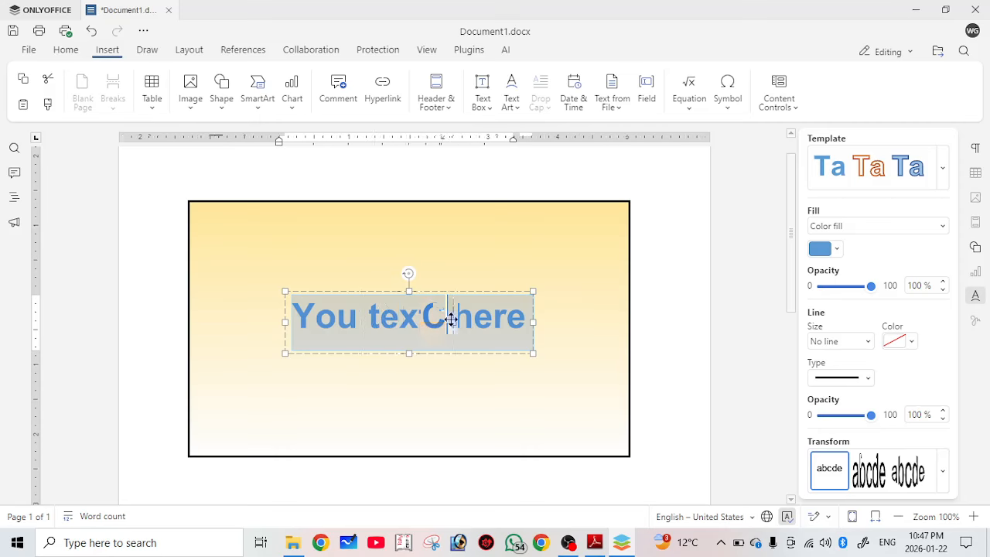
{"action": "type", "text": "ABC"}
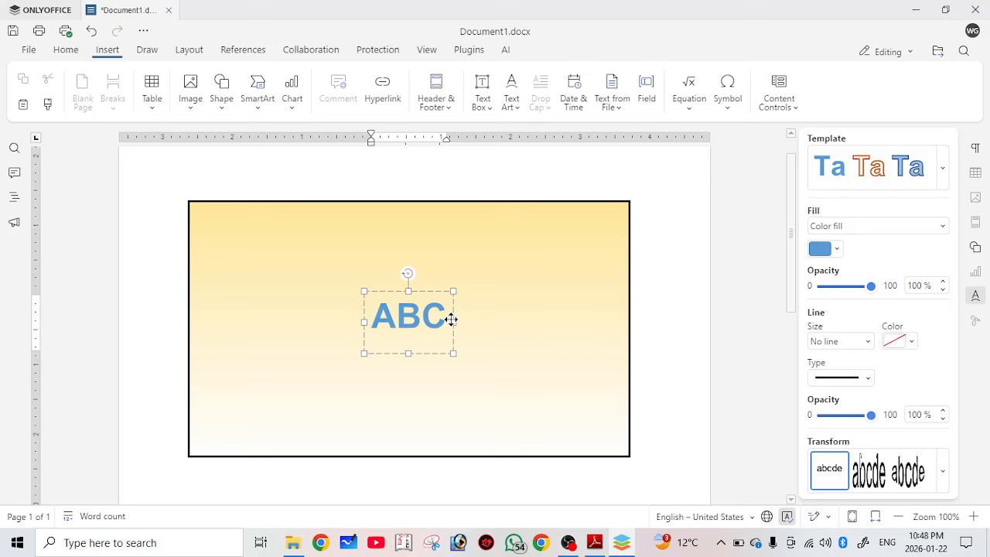
{"action": "type", "text": " Compan"}
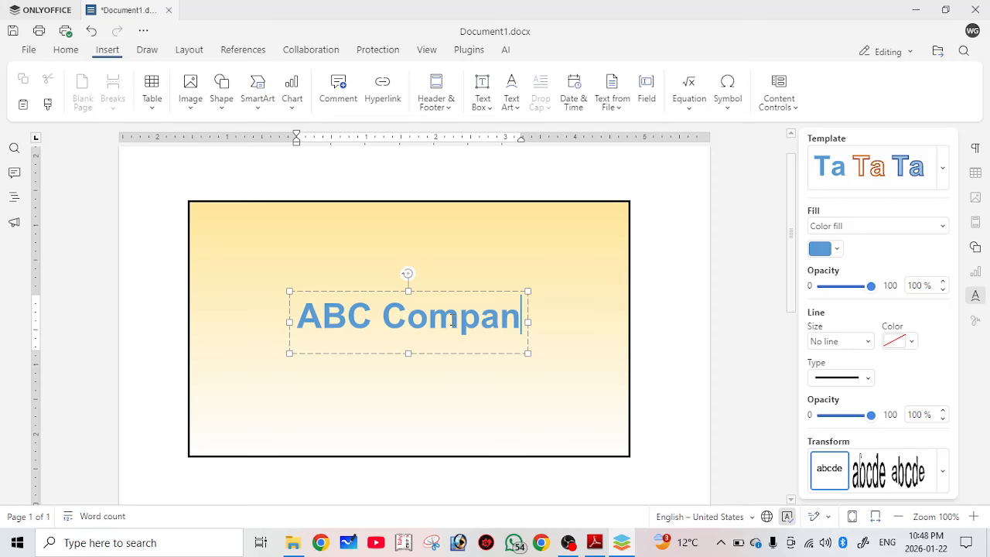
{"action": "type", "text": "y L"}
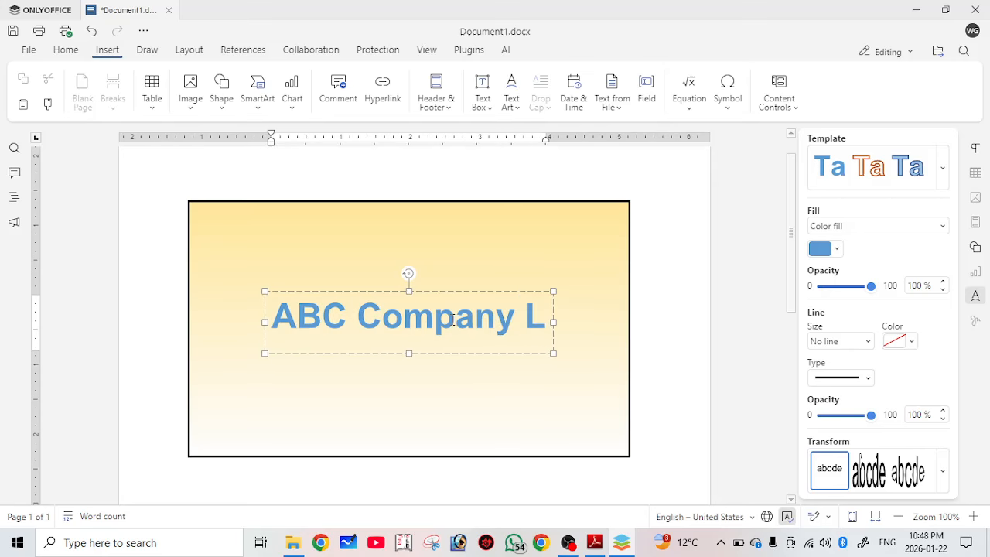
{"action": "type", "text": "t"}
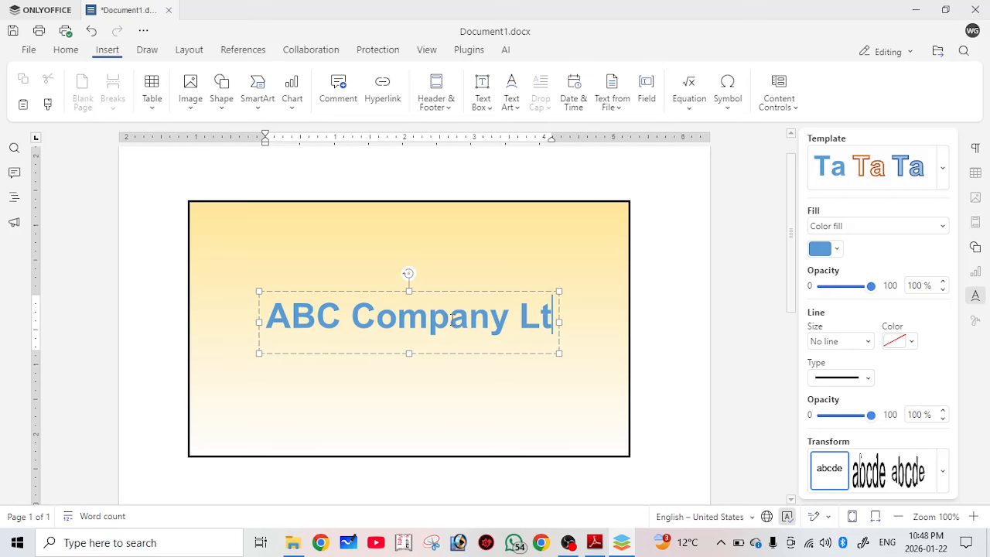
{"action": "type", "text": "d."}
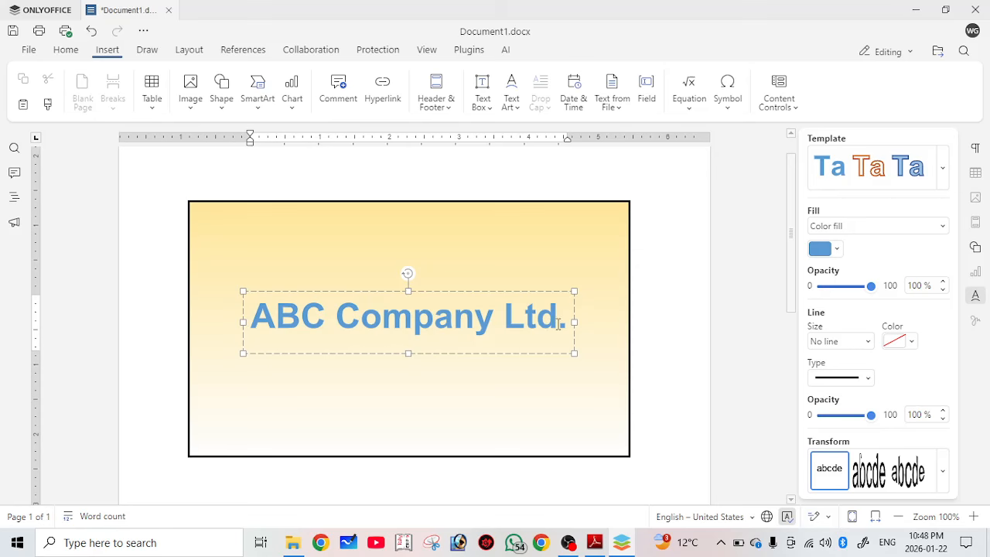
{"action": "left_click_drag", "start_coordinate": [558, 325], "coordinate": [254, 304]}
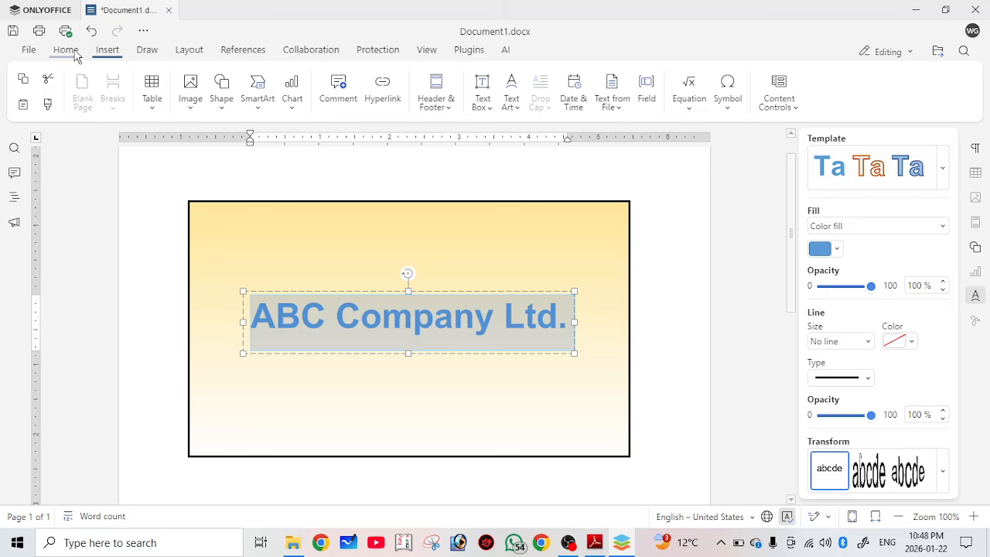
Change the title font to Arial Black.
{"action": "left_click", "coordinate": [65, 49]}
{"action": "left_click", "coordinate": [155, 79]}
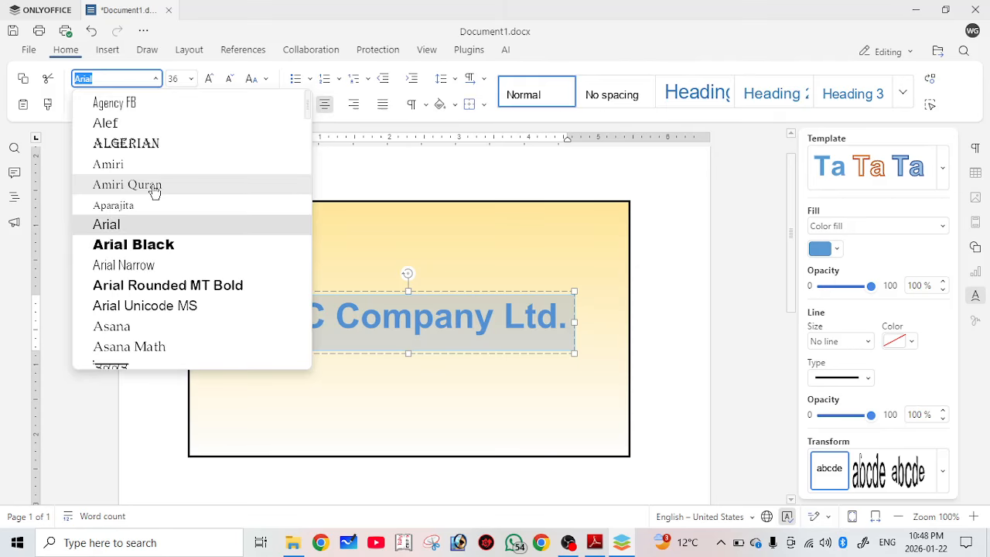
{"action": "left_click", "coordinate": [155, 244]}
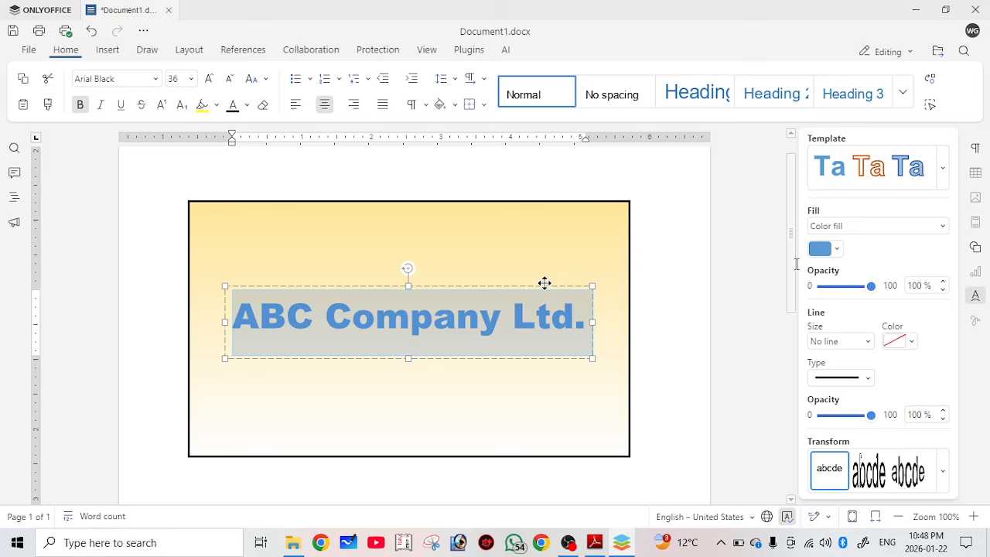
Recolour the title's fill with the recent blue swatch.
{"action": "left_click", "coordinate": [838, 253]}
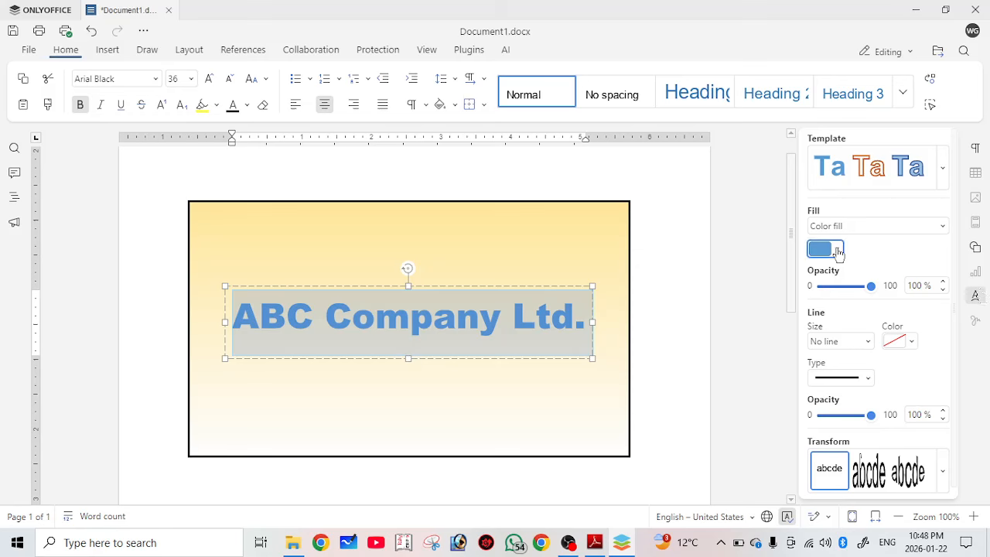
{"action": "left_click", "coordinate": [839, 253]}
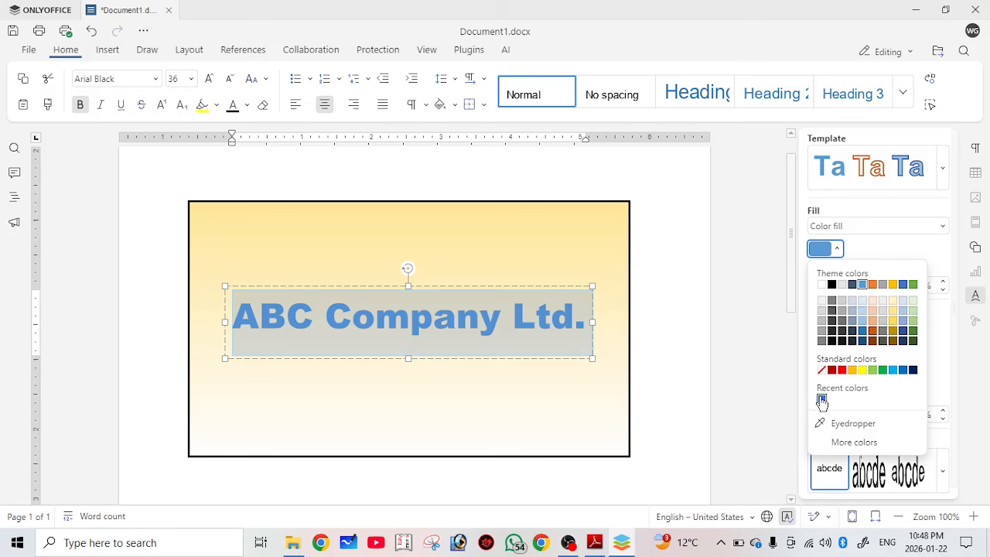
{"action": "left_click", "coordinate": [821, 400]}
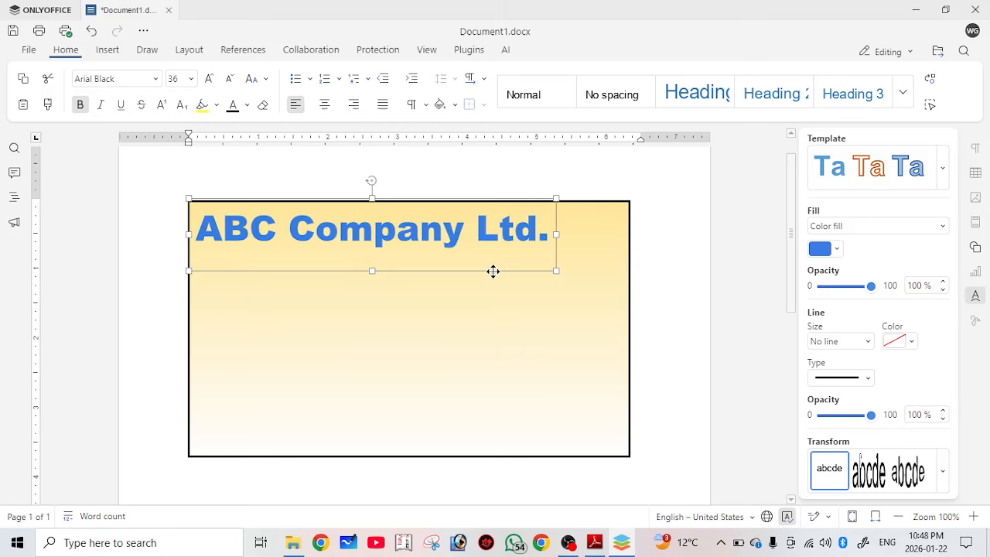
Move the title box right to centre it on the banner and shorten it to fit.
{"action": "left_click_drag", "start_coordinate": [493, 272], "coordinate": [510, 282]}
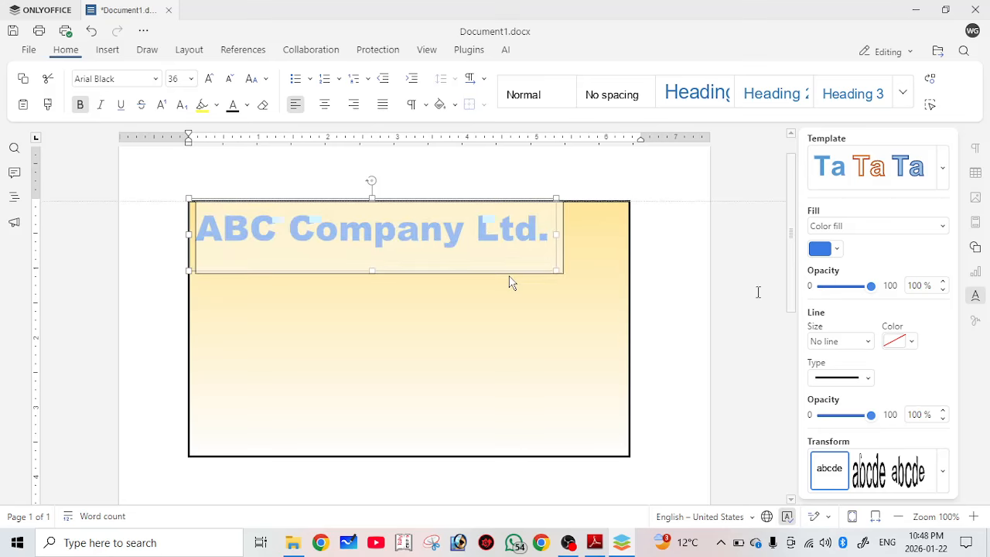
{"action": "left_click_drag", "start_coordinate": [510, 282], "coordinate": [522, 278]}
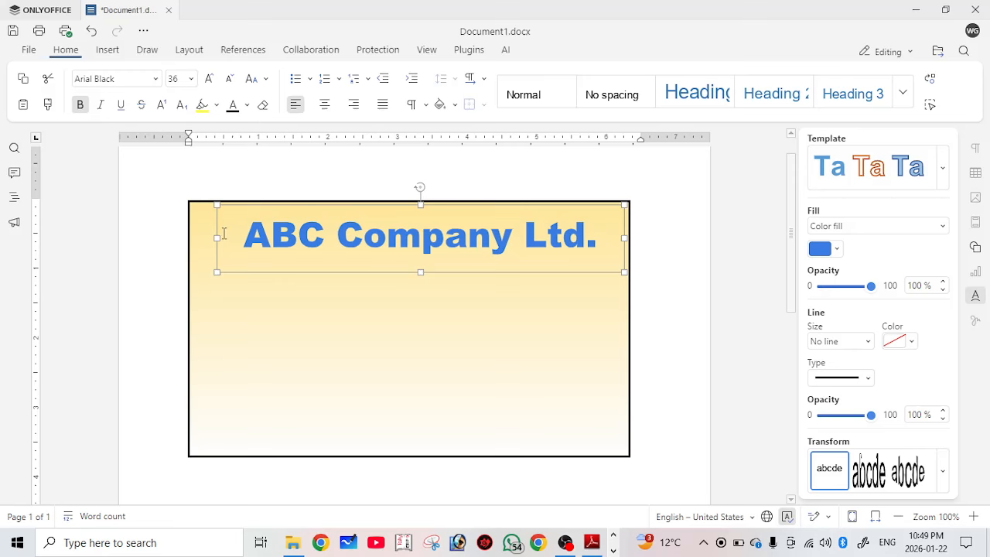
{"action": "left_click", "coordinate": [359, 266]}
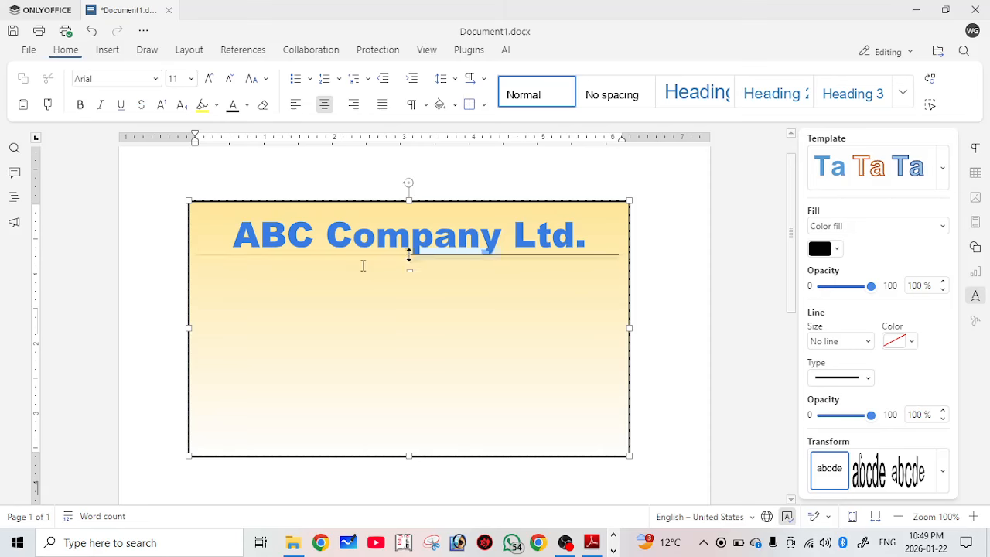
{"action": "left_click_drag", "start_coordinate": [410, 256], "coordinate": [409, 261]}
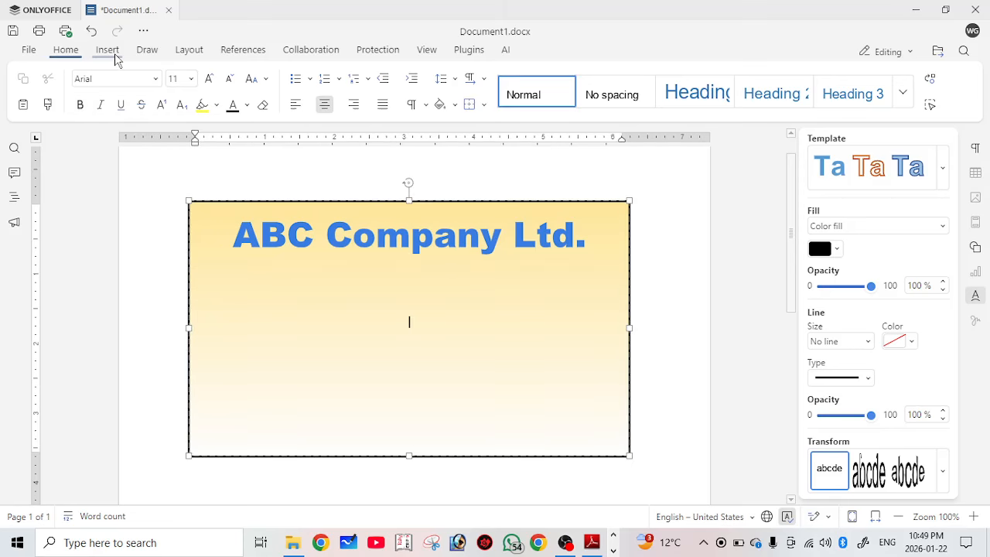
{"action": "left_click", "coordinate": [107, 50]}
Add a text box under the title holding the company's address line and corrected postcode.
{"action": "left_click", "coordinate": [109, 51]}
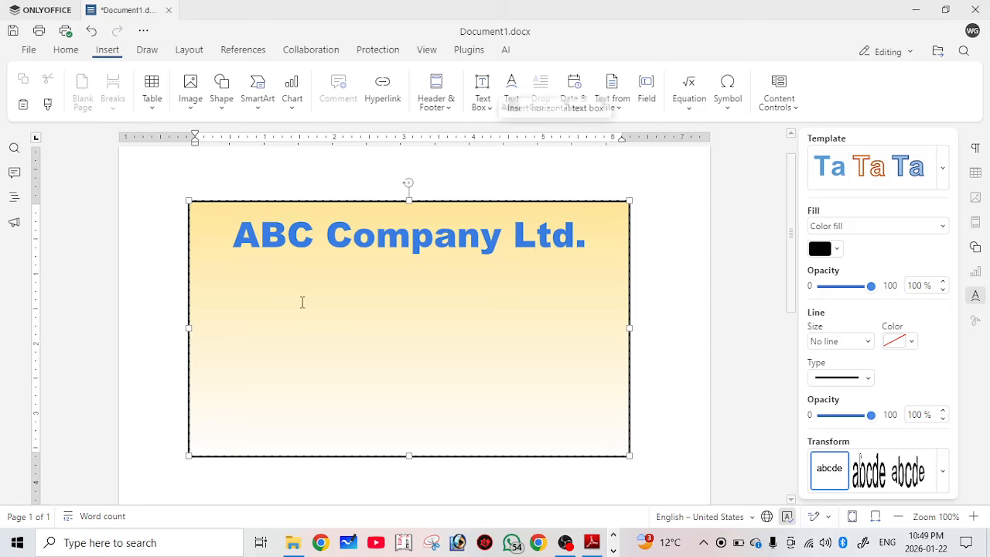
{"action": "left_click", "coordinate": [484, 90]}
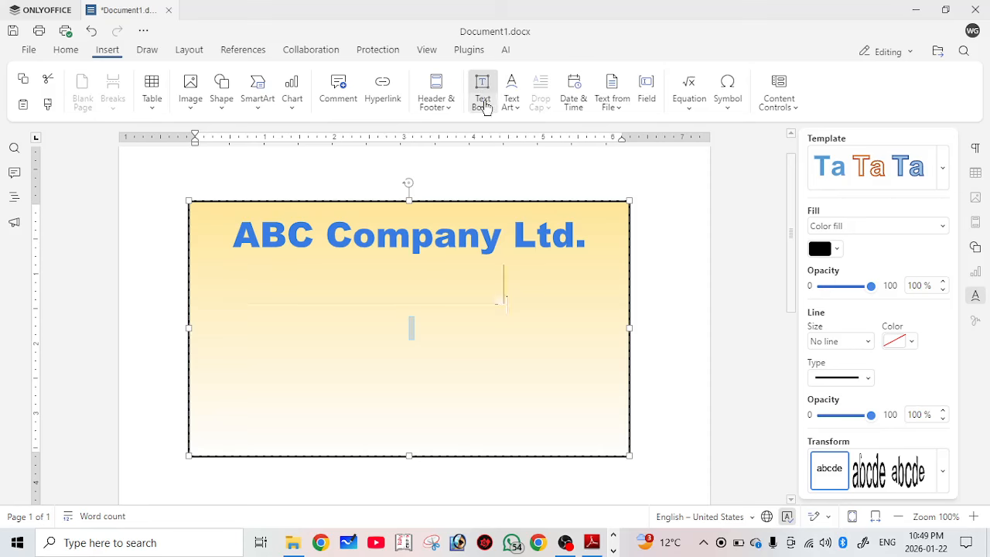
{"action": "left_click_drag", "start_coordinate": [246, 265], "coordinate": [582, 290]}
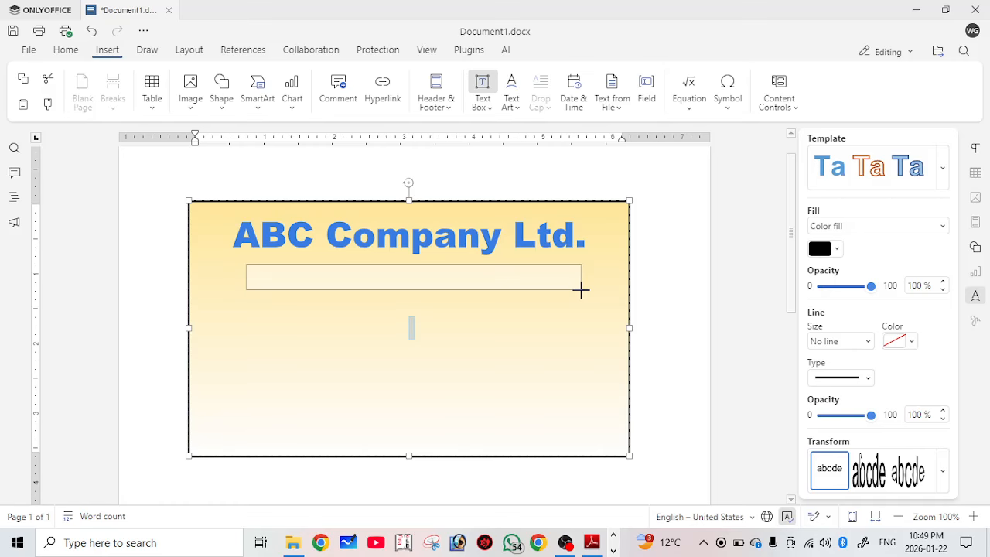
{"action": "type", "text": "Go"}
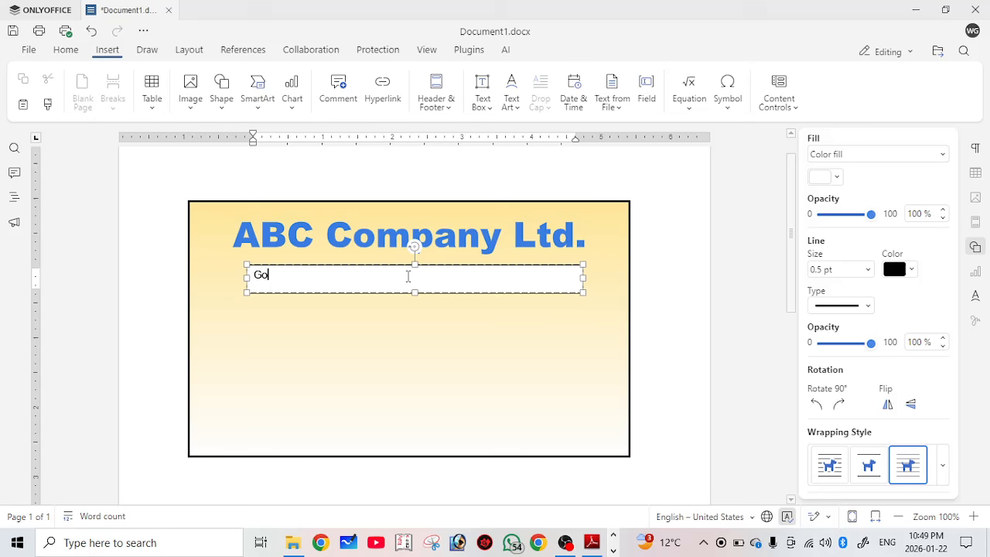
{"action": "type", "text": "i"}
{"action": "type", "text": "a gokarannath "}
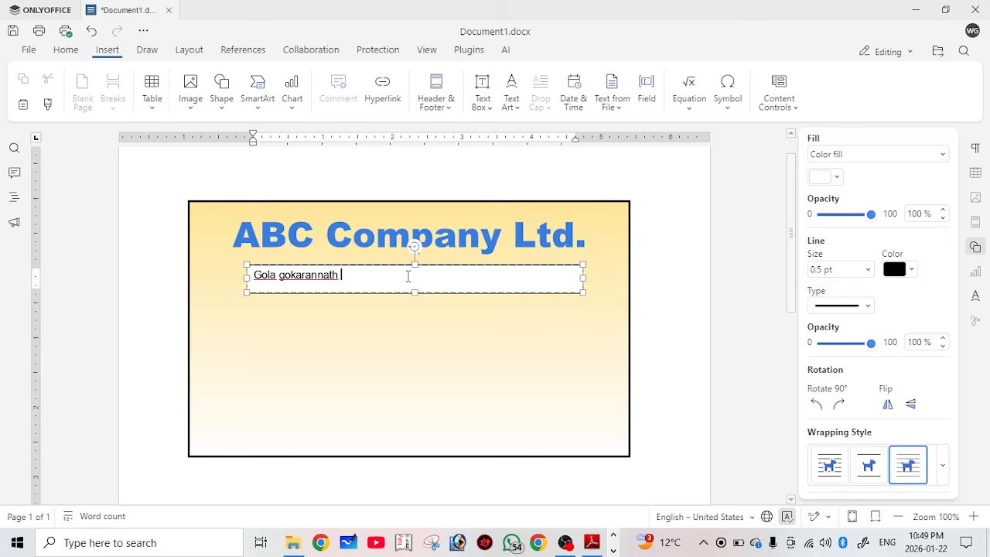
{"action": "type", "text": "Kheri -2"}
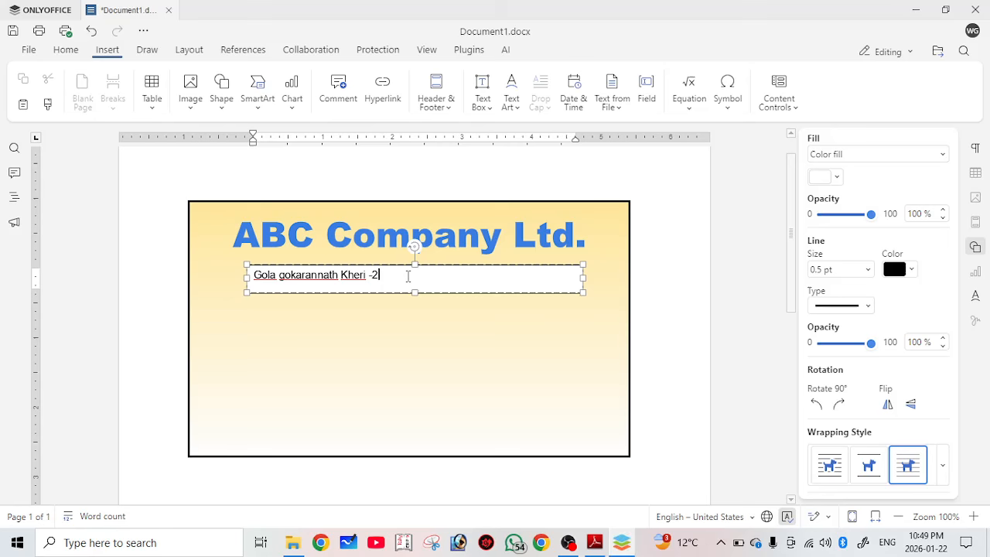
{"action": "type", "text": "62802"}
{"action": "left_click", "coordinate": [460, 262]}
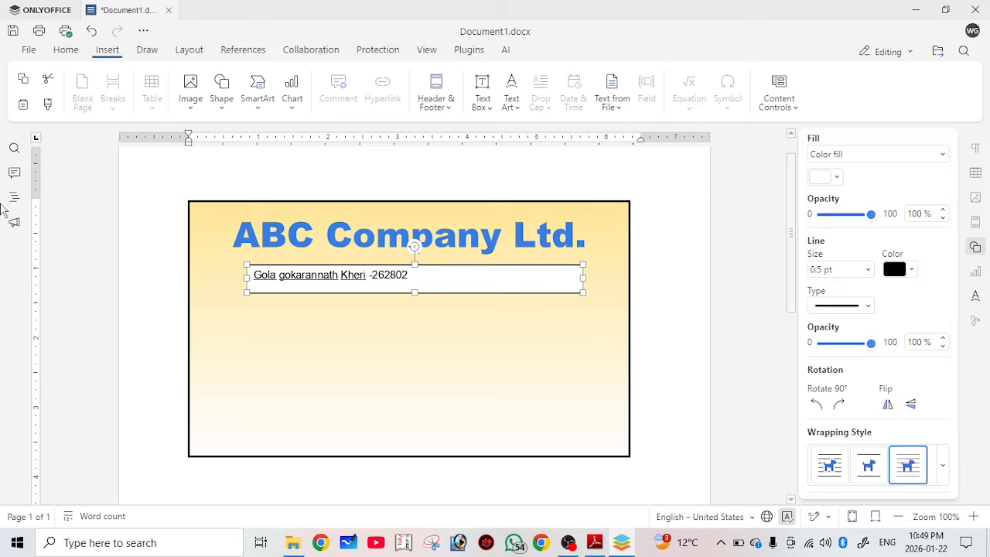
Set the address box to No fill and move it under the title.
{"action": "left_click", "coordinate": [875, 154]}
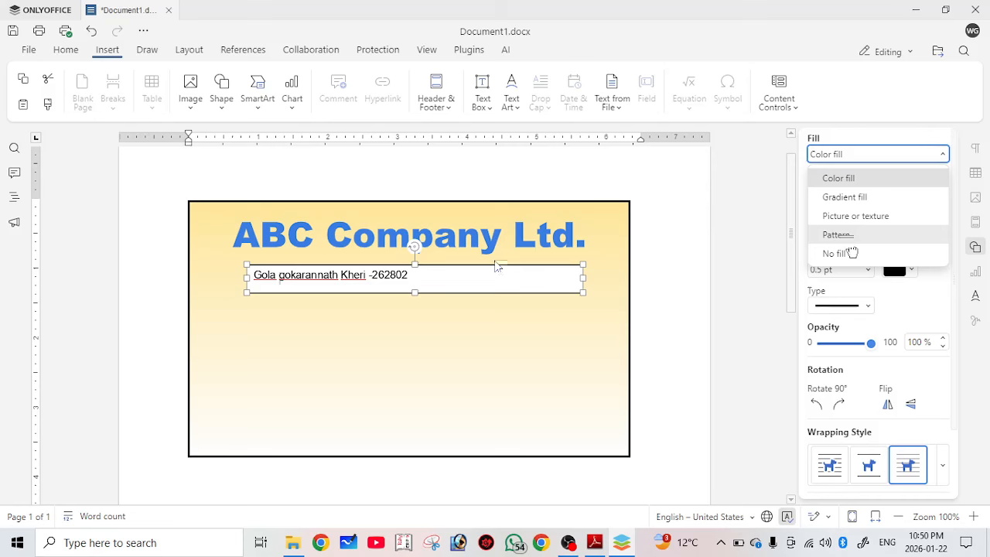
{"action": "left_click", "coordinate": [850, 253]}
{"action": "left_click_drag", "start_coordinate": [453, 265], "coordinate": [485, 256]}
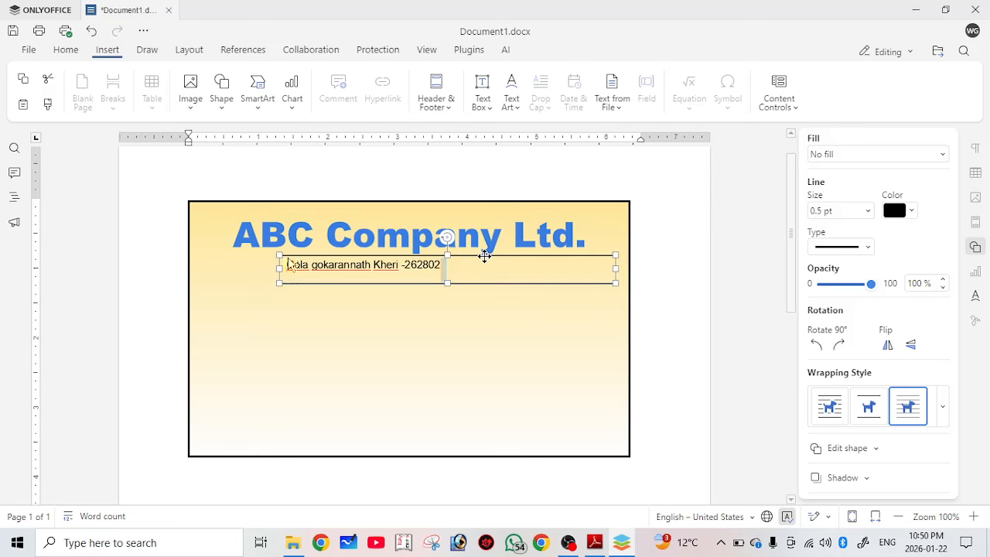
Format the address text as bold 14 pt Cambria and shift the box right.
{"action": "left_click_drag", "start_coordinate": [446, 267], "coordinate": [280, 259]}
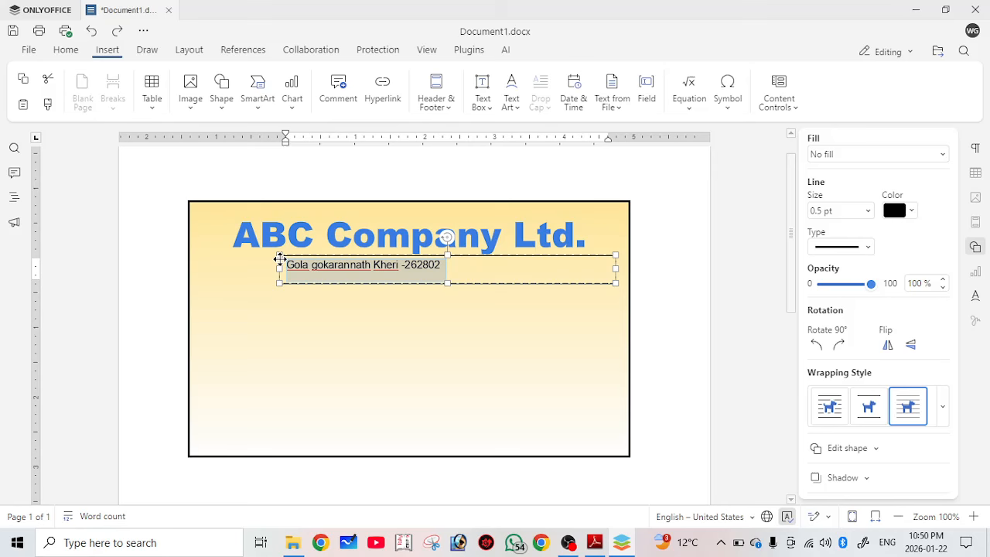
{"action": "key", "text": "ctrl+bracketright"}
{"action": "key", "text": "ctrl+bracketright"}
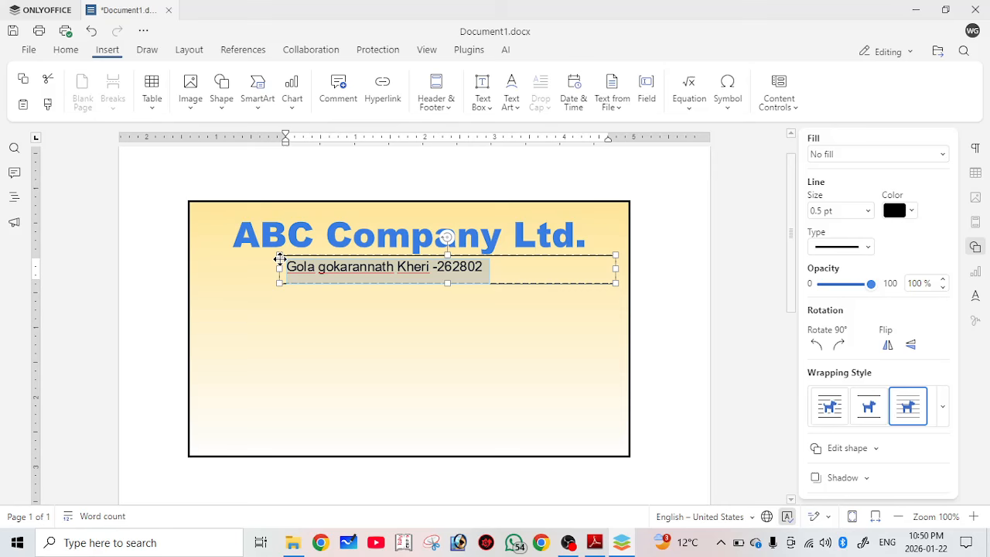
{"action": "left_click", "coordinate": [66, 50]}
{"action": "left_click", "coordinate": [292, 103]}
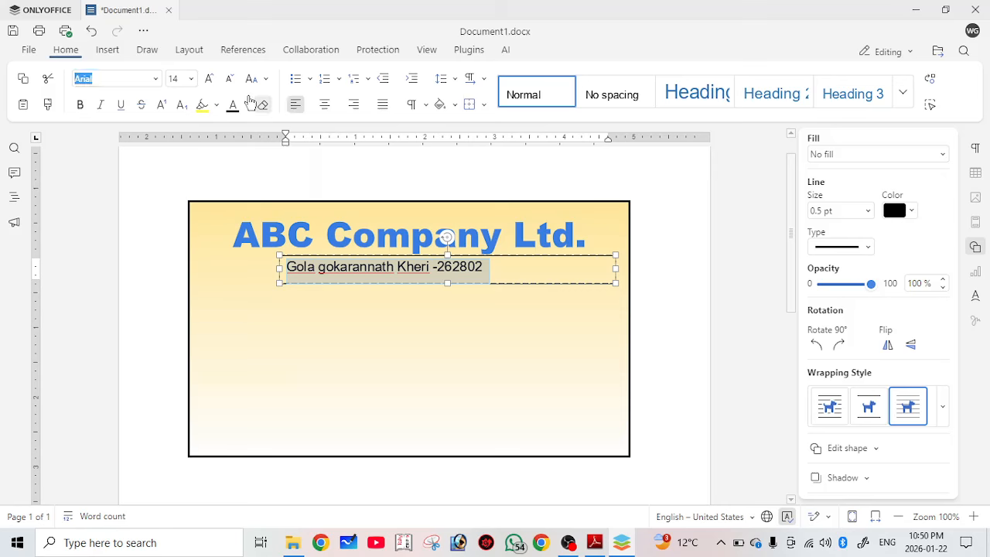
{"action": "left_click", "coordinate": [156, 80]}
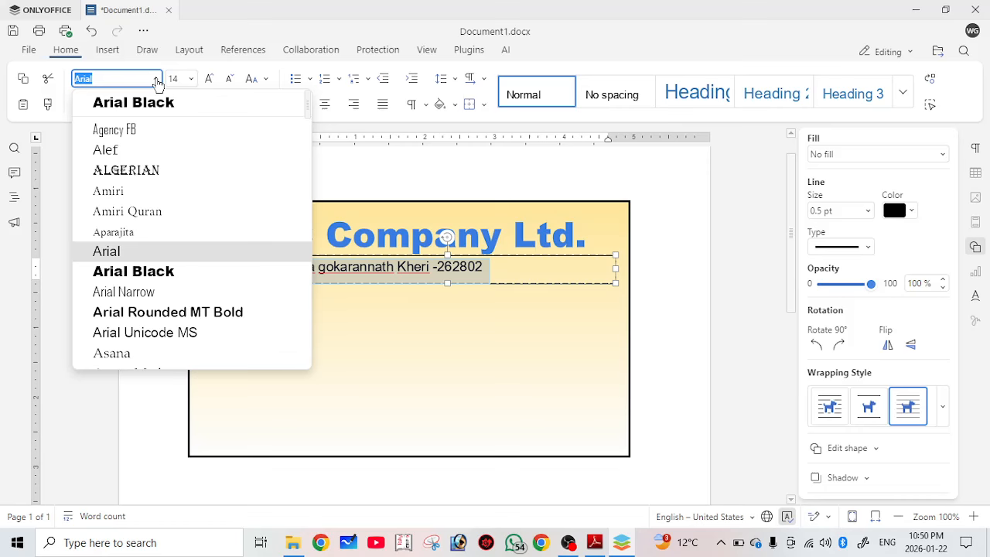
{"action": "key", "text": "Escape"}
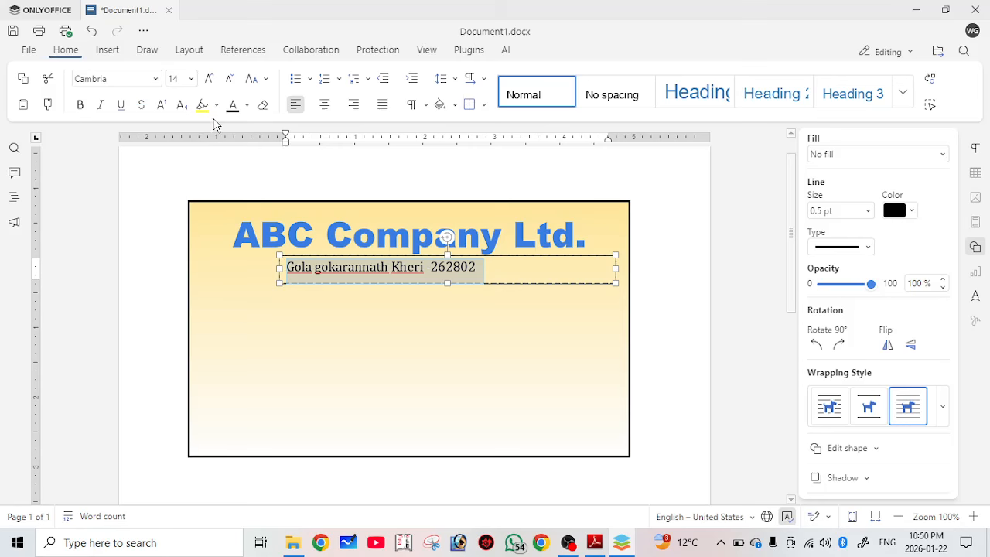
{"action": "key", "text": "ctrl+b"}
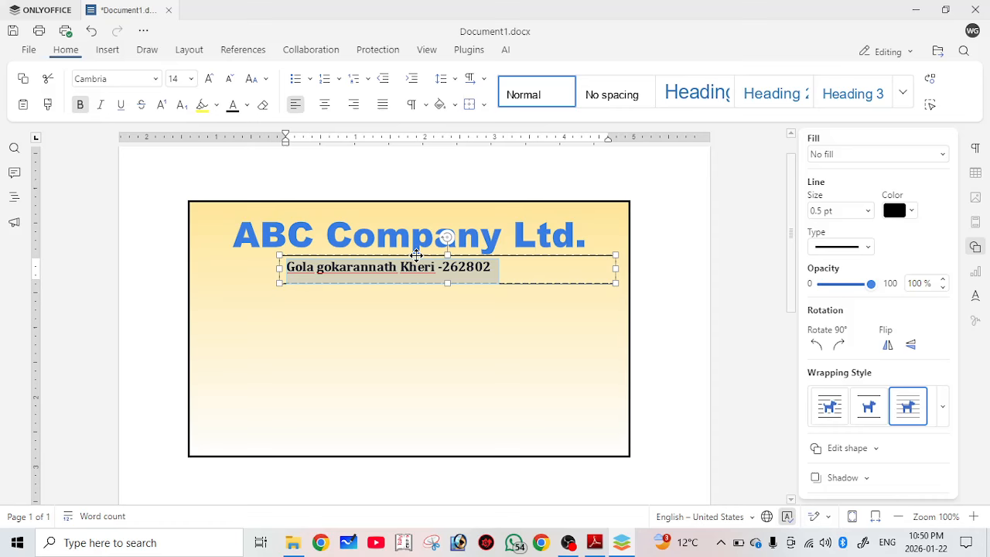
{"action": "left_click_drag", "start_coordinate": [416, 255], "coordinate": [523, 256]}
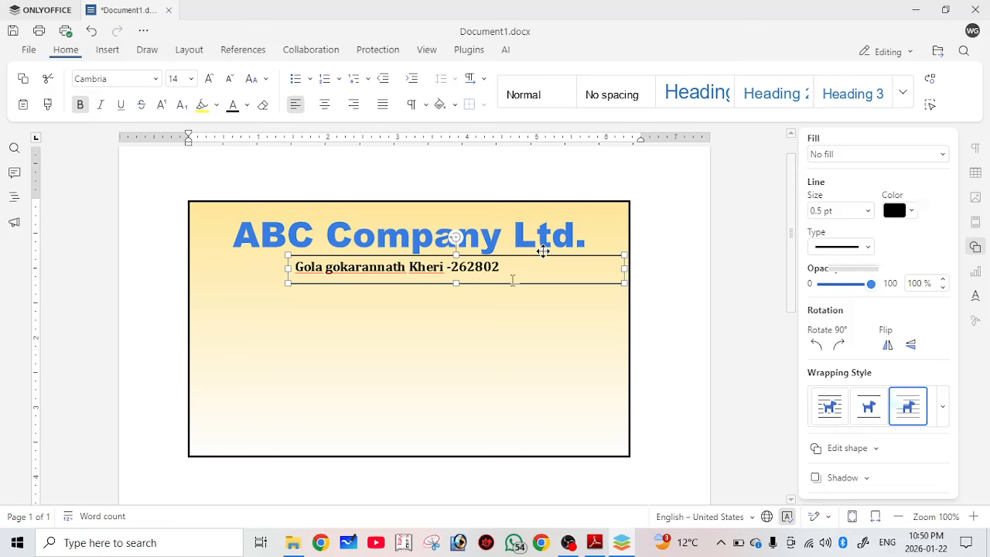
{"action": "left_click", "coordinate": [526, 258]}
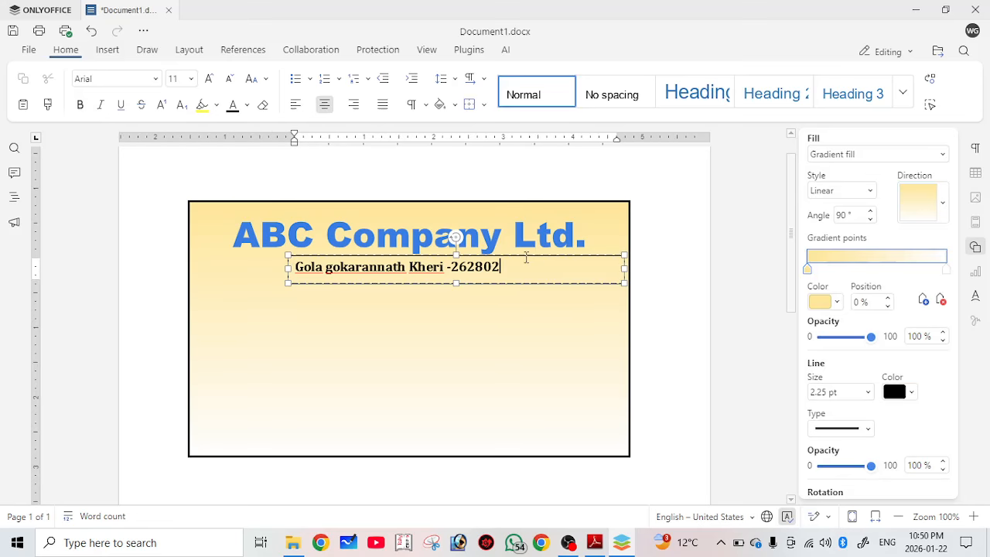
{"action": "key", "text": "Escape"}
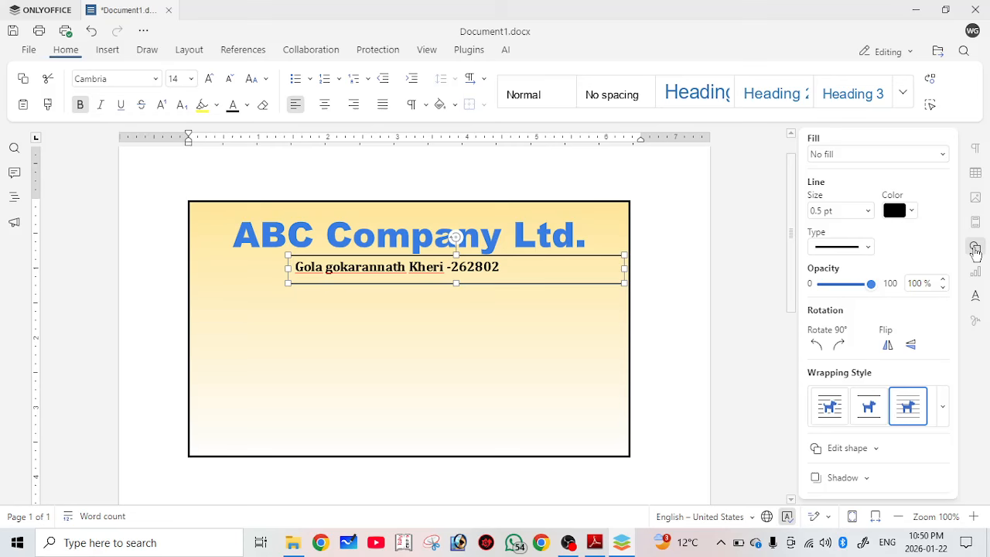
Remove the address box's border and left-align the text in the banner.
{"action": "left_click", "coordinate": [868, 211]}
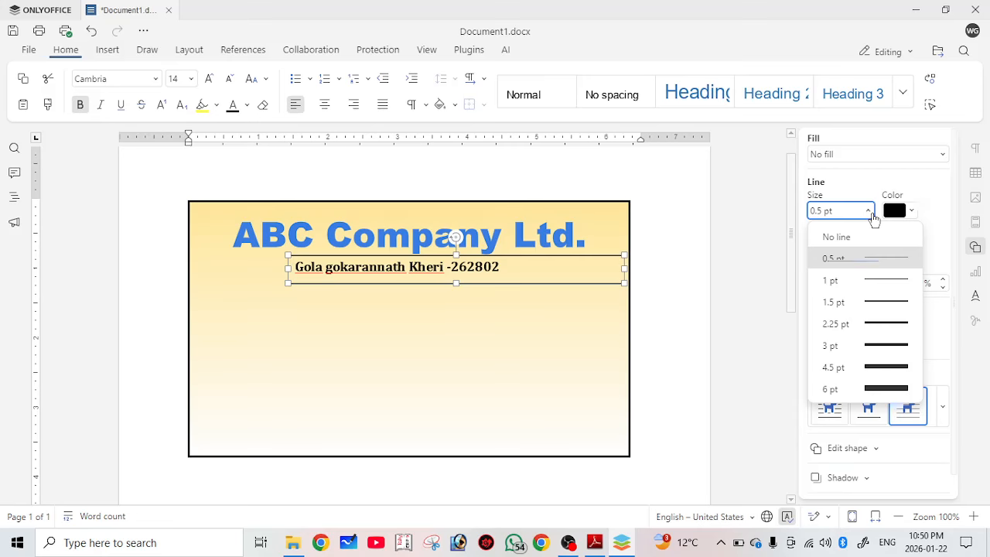
{"action": "left_click", "coordinate": [381, 280]}
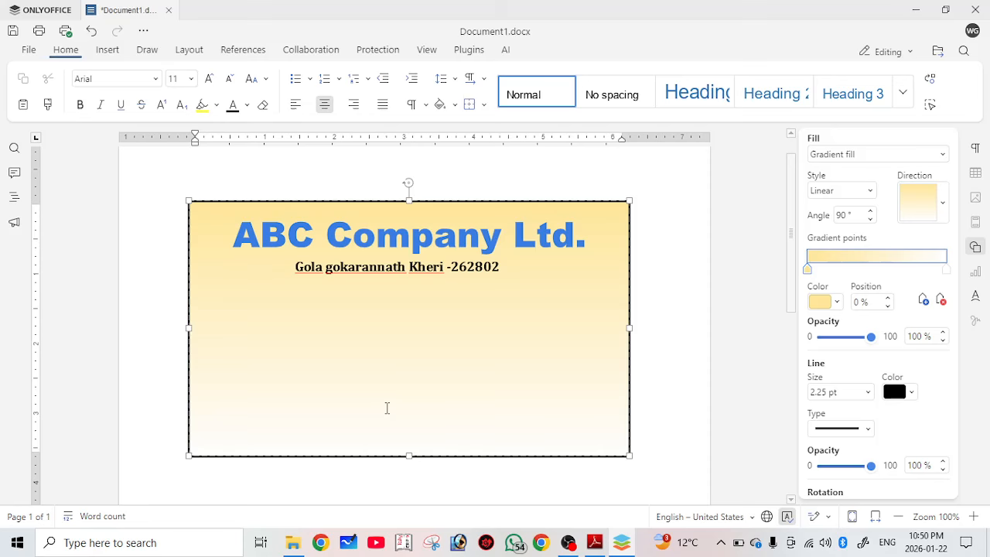
{"action": "left_click", "coordinate": [399, 320]}
{"action": "left_click", "coordinate": [295, 104]}
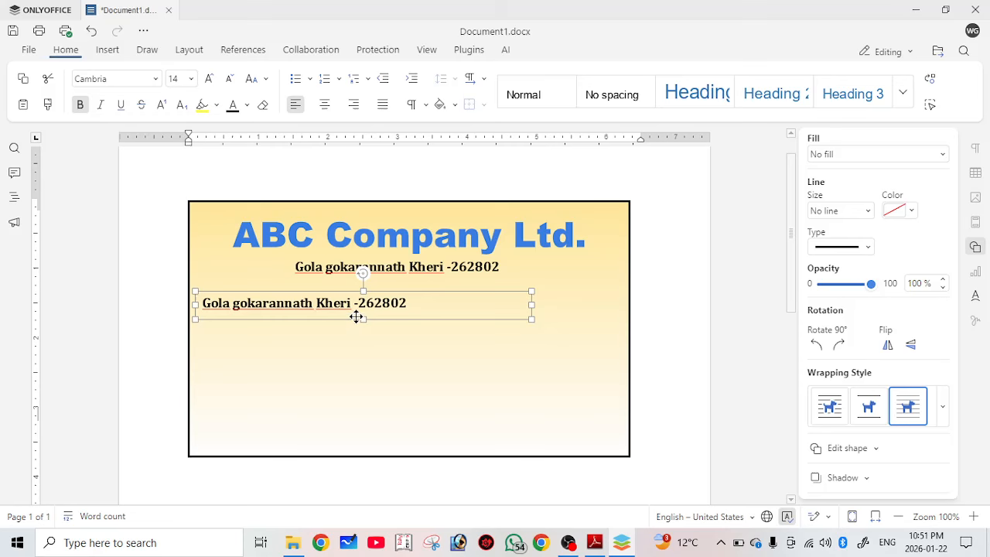
Replace the copied address line with the heading 'Our Services:', fixing its spelling, and drag-copy the box.
{"action": "left_click_drag", "start_coordinate": [416, 305], "coordinate": [195, 296]}
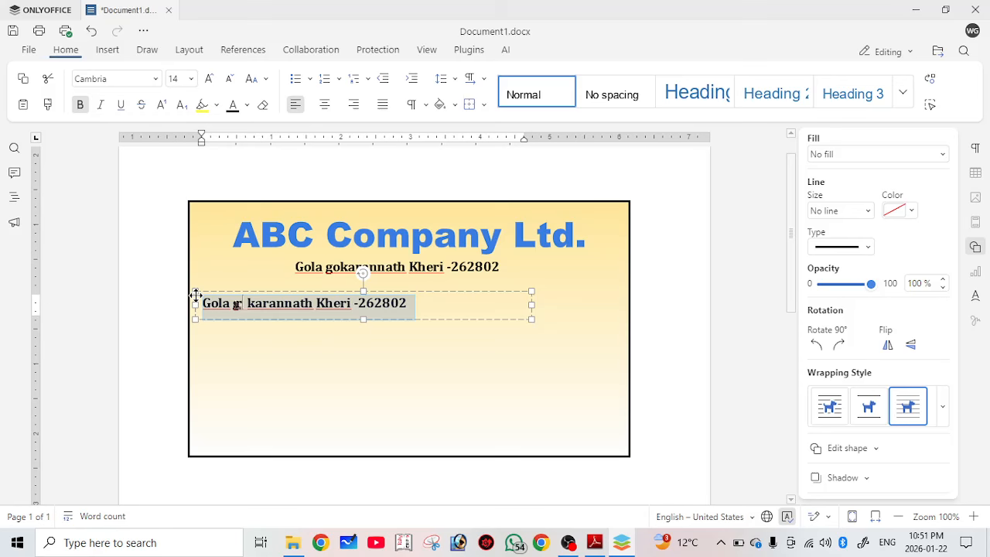
{"action": "type", "text": "Our Srvic"}
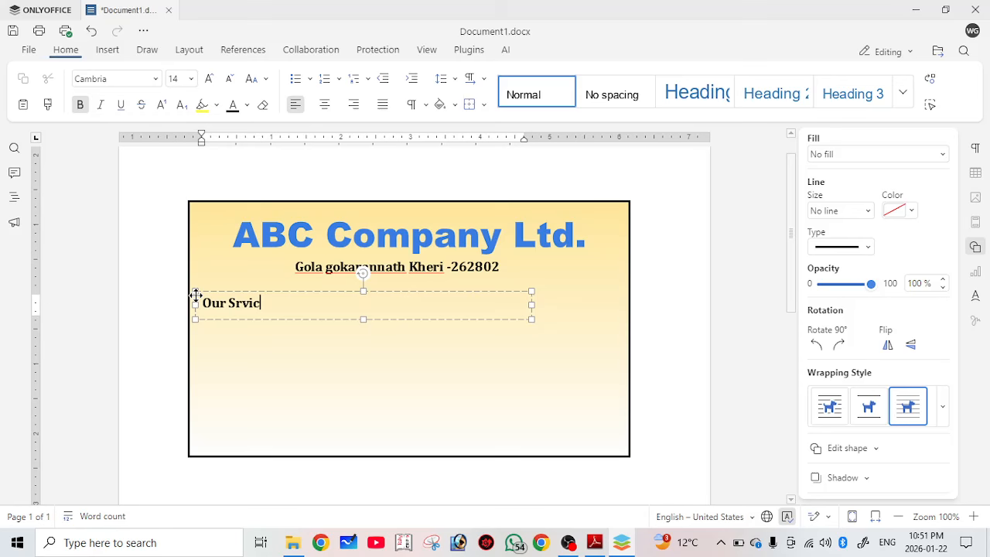
{"action": "type", "text": "es:"}
{"action": "right_click", "coordinate": [239, 303]}
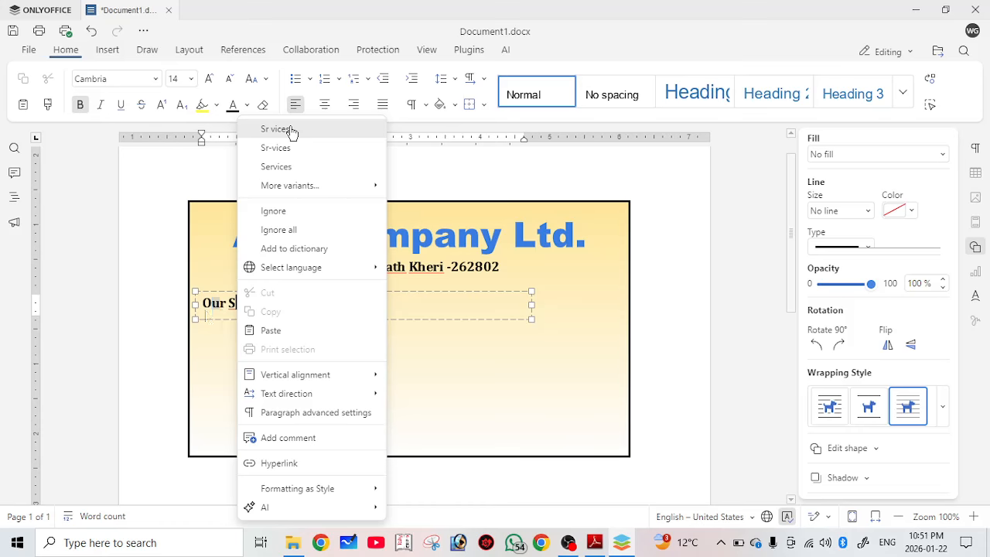
{"action": "left_click", "coordinate": [277, 166]}
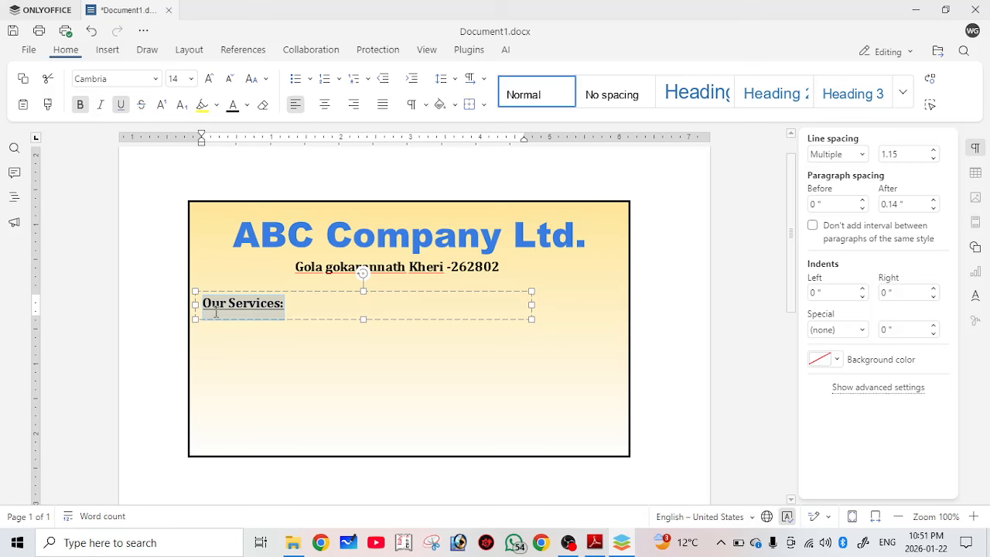
{"action": "left_click", "coordinate": [216, 312]}
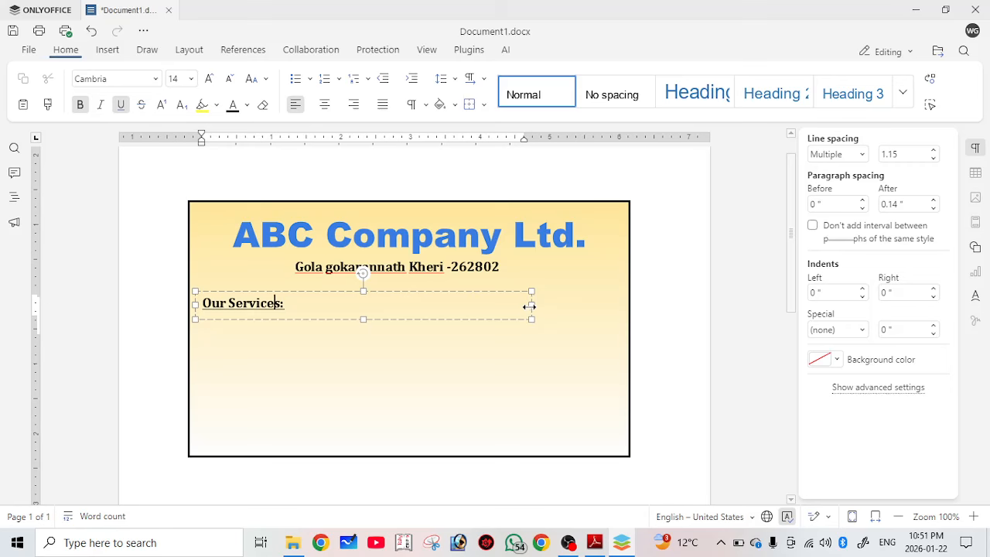
{"action": "left_click_drag", "start_coordinate": [530, 307], "coordinate": [375, 318]}
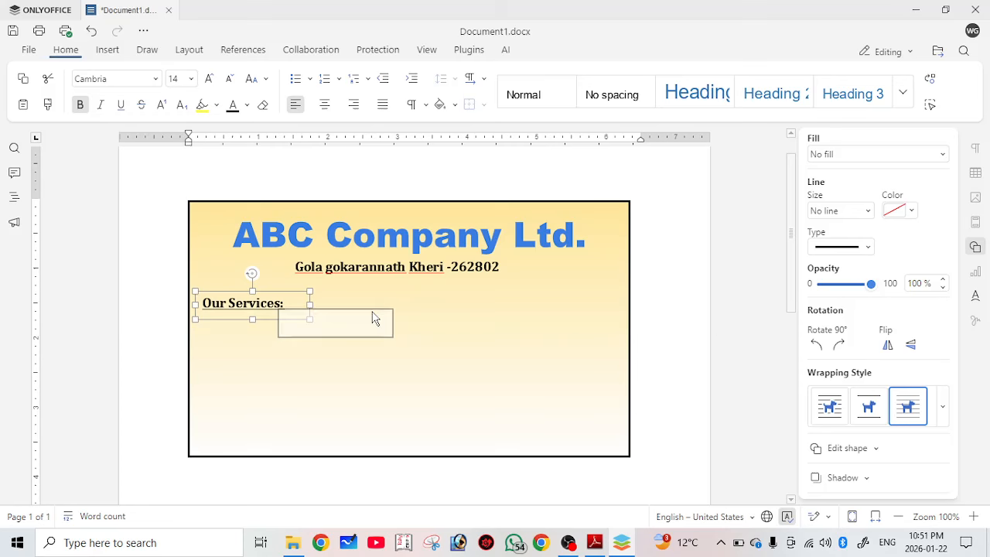
Ctrl-drag a copy of the Our Services: box beside it and select its text.
{"action": "left_click_drag", "start_coordinate": [373, 318], "coordinate": [383, 324]}
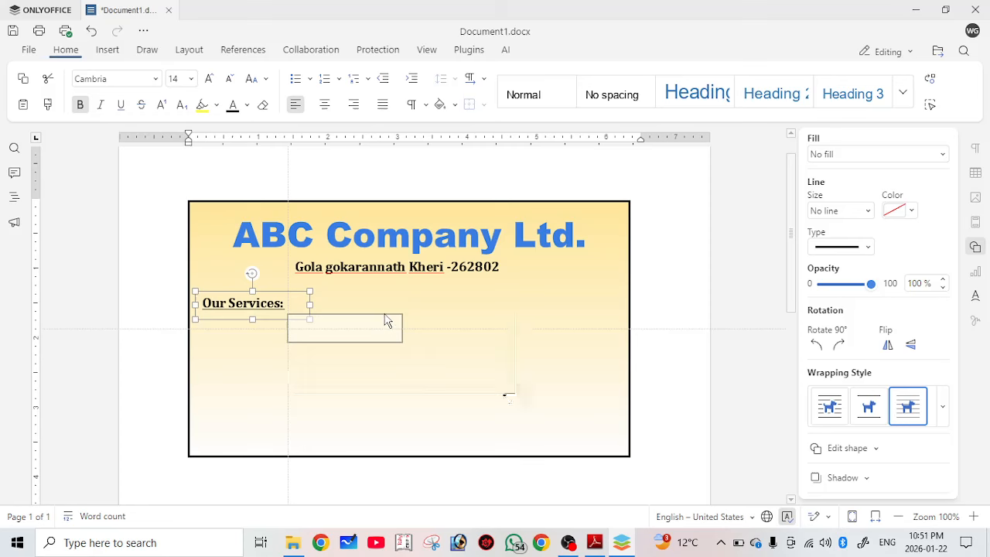
{"action": "left_click_drag", "start_coordinate": [387, 321], "coordinate": [353, 315]}
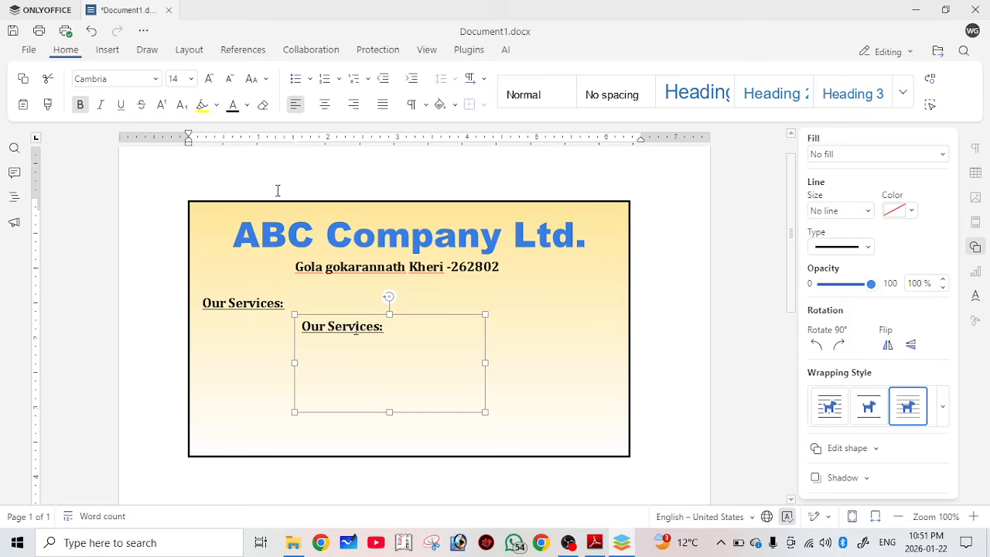
{"action": "key", "text": "ctrl+a"}
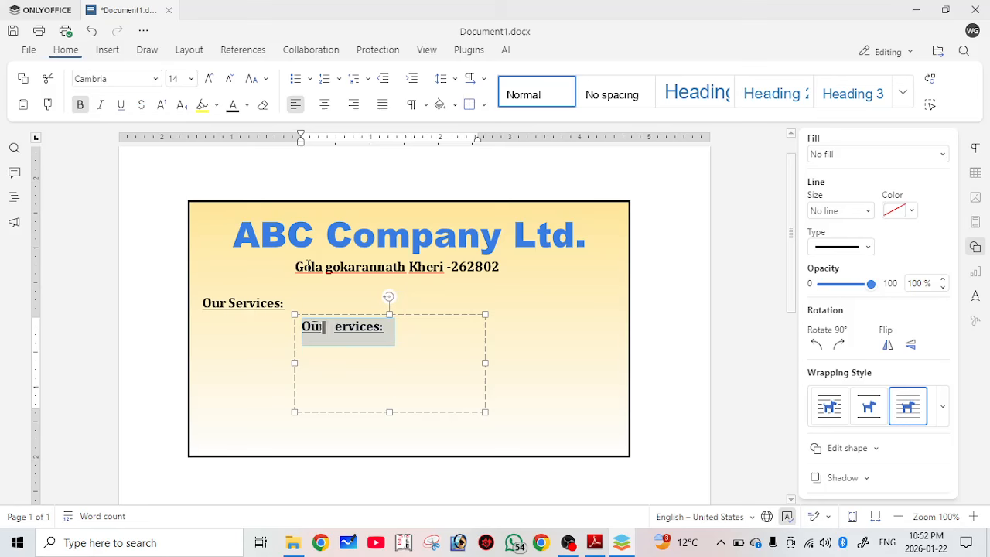
Type the four service lines: Web development, Cloud maintenance, Networking, App Development.
{"action": "type", "text": "Web d"}
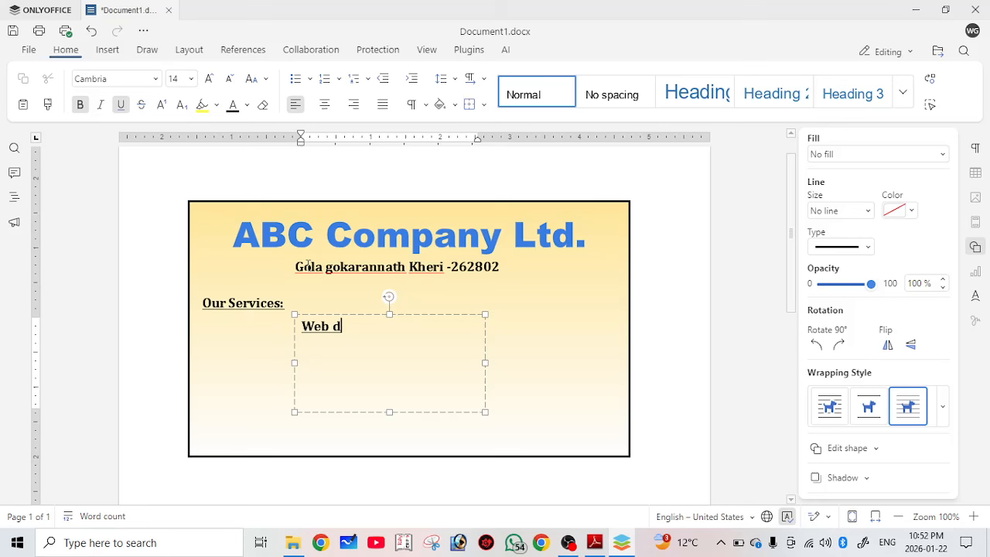
{"action": "type", "text": "evelopment"}
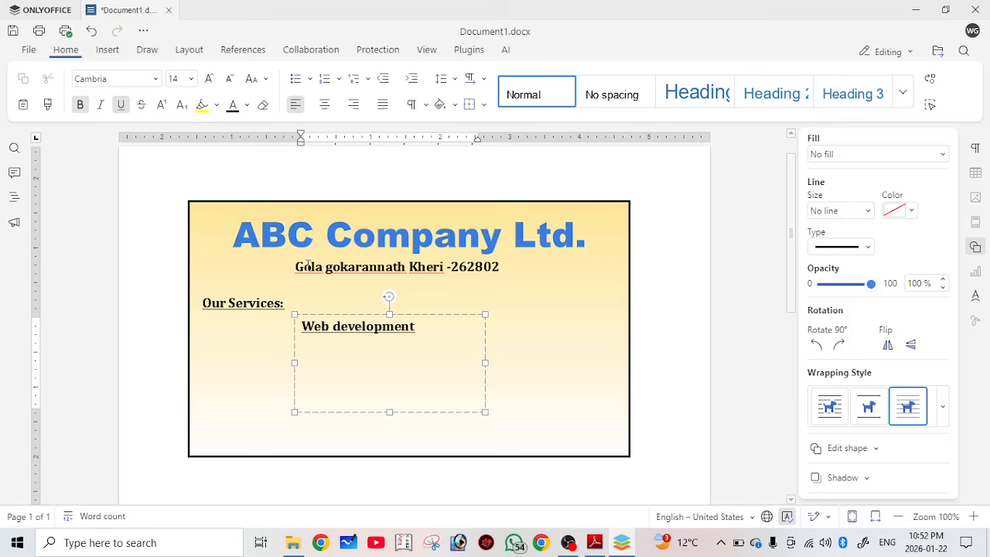
{"action": "type", "text": "Cloud maite"}
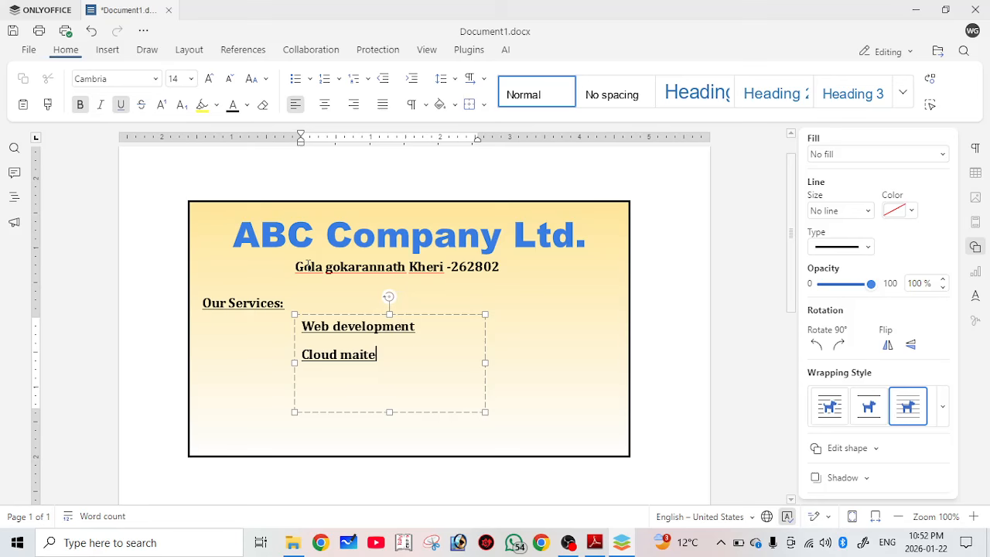
{"action": "type", "text": "nance"}
{"action": "key", "text": "Return"}
{"action": "type", "text": "Nework"}
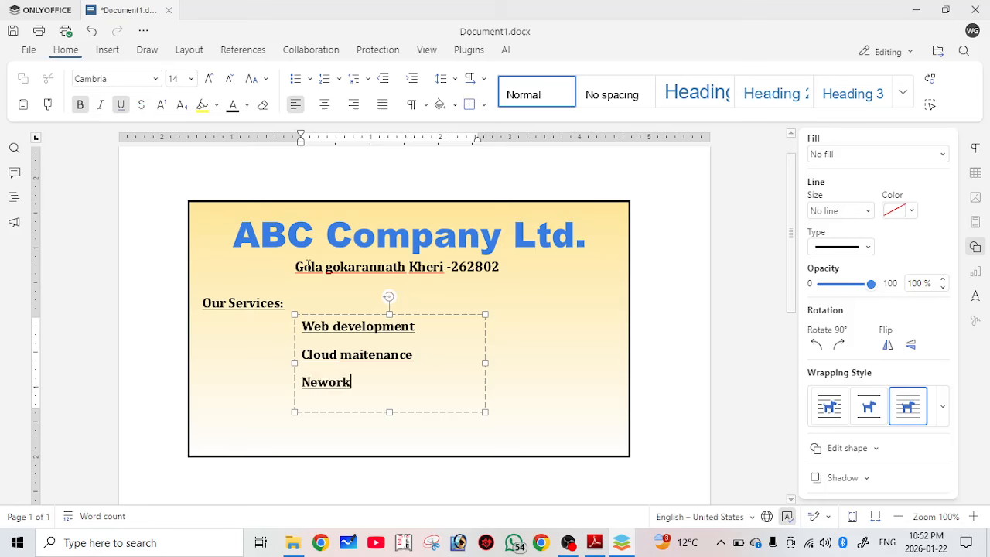
{"action": "type", "text": "ing"}
{"action": "key", "text": "Return"}
{"action": "type", "text": "An"}
{"action": "type", "text": "p Development"}
Fix the misspelled 'maitenance' and 'Neworking' from spelling suggestions, then select all lines.
{"action": "right_click", "coordinate": [396, 354]}
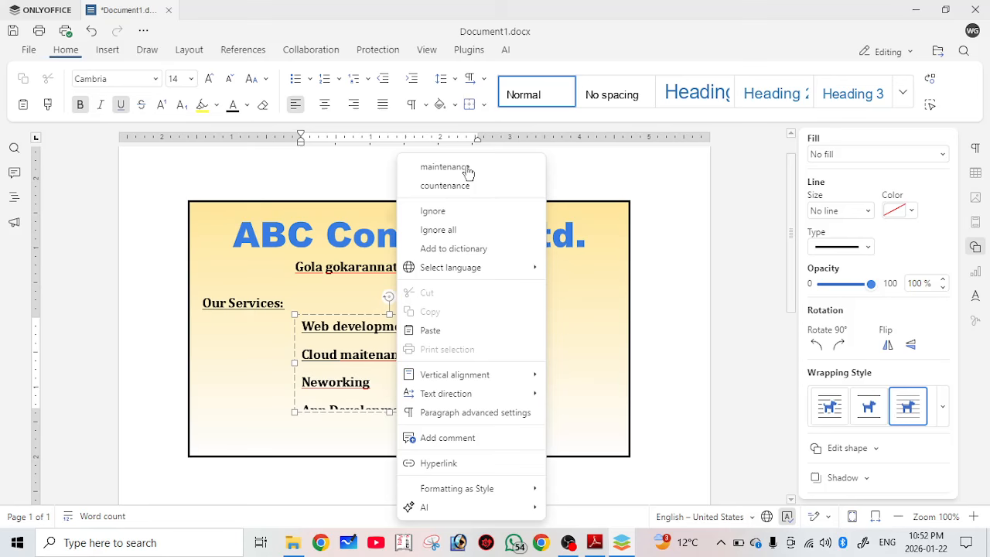
{"action": "right_click", "coordinate": [350, 380]}
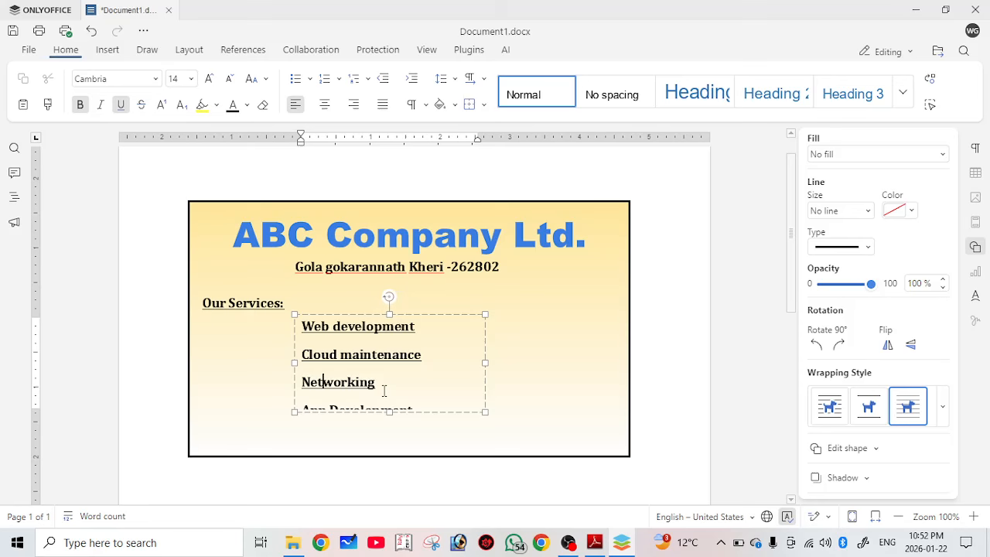
{"action": "key", "text": "ctrl+a"}
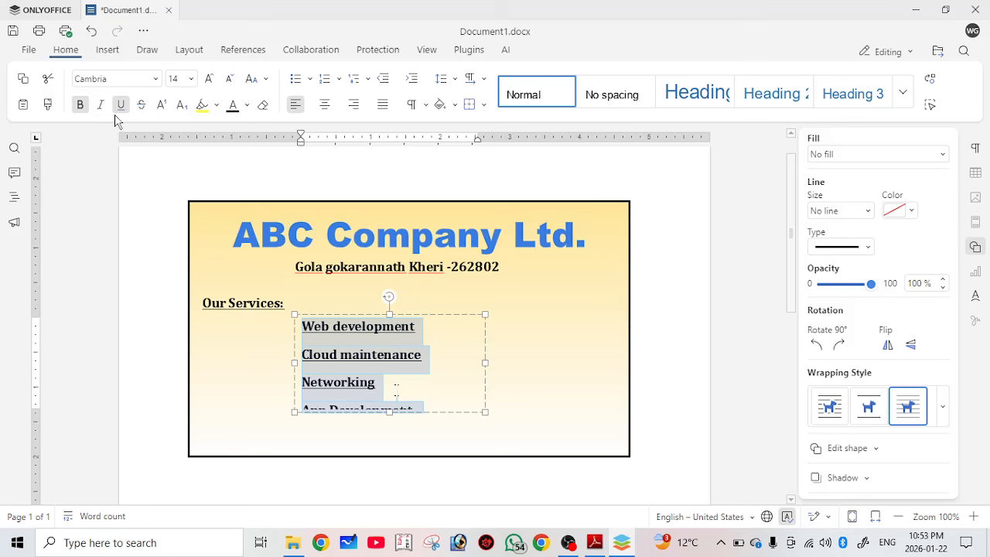
Remove bold, underline and paragraph spacing from the service lines and make them bulleted.
{"action": "key", "text": "ctrl+b"}
{"action": "key", "text": "ctrl+u"}
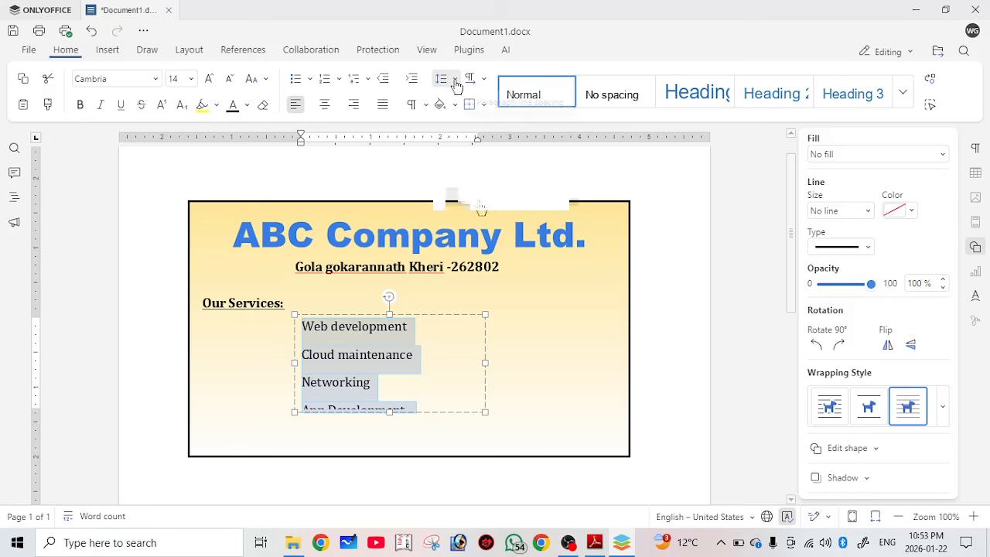
{"action": "left_click", "coordinate": [456, 80]}
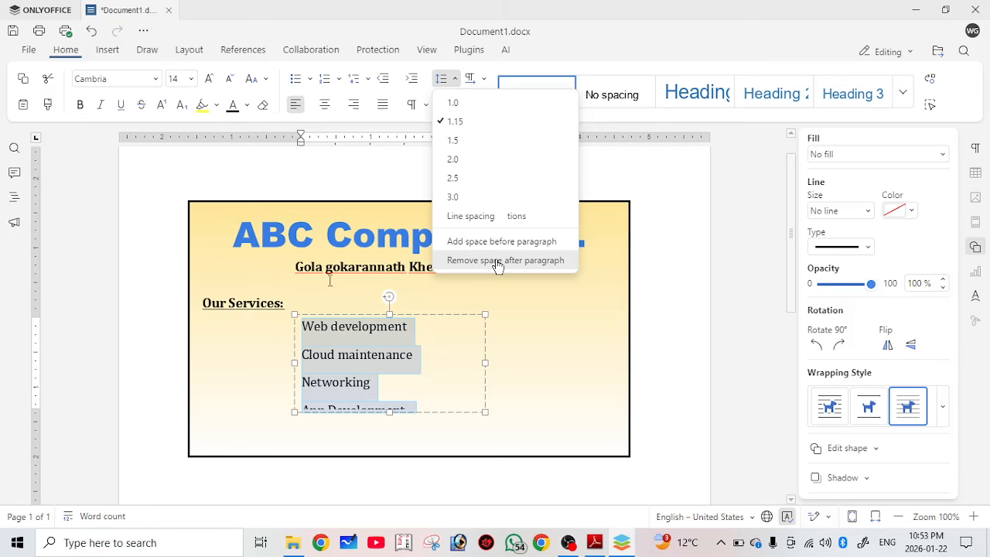
{"action": "left_click", "coordinate": [498, 261]}
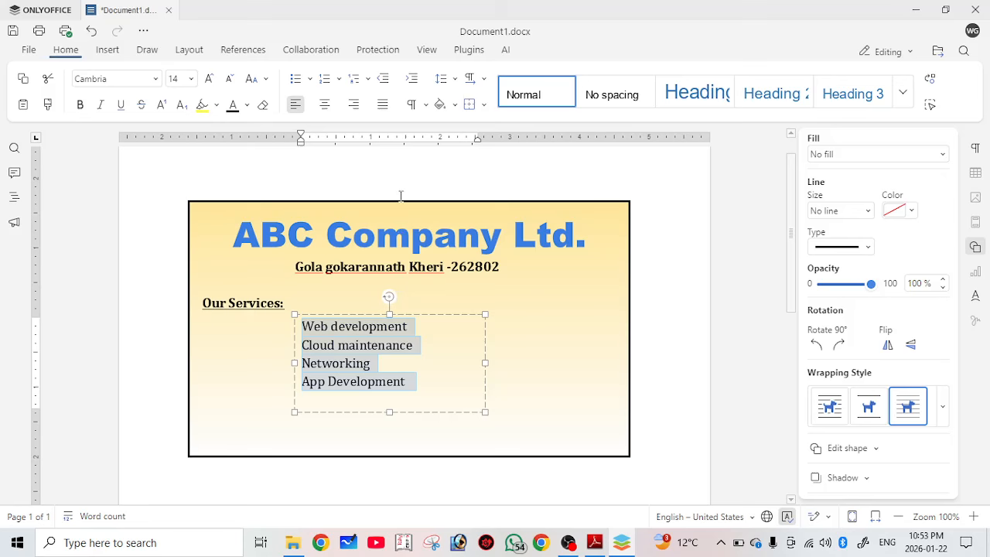
{"action": "key", "text": "ctrl+shift+l"}
Shift the services list slightly left and select the Our Services: heading box.
{"action": "left_click_drag", "start_coordinate": [307, 358], "coordinate": [353, 315]}
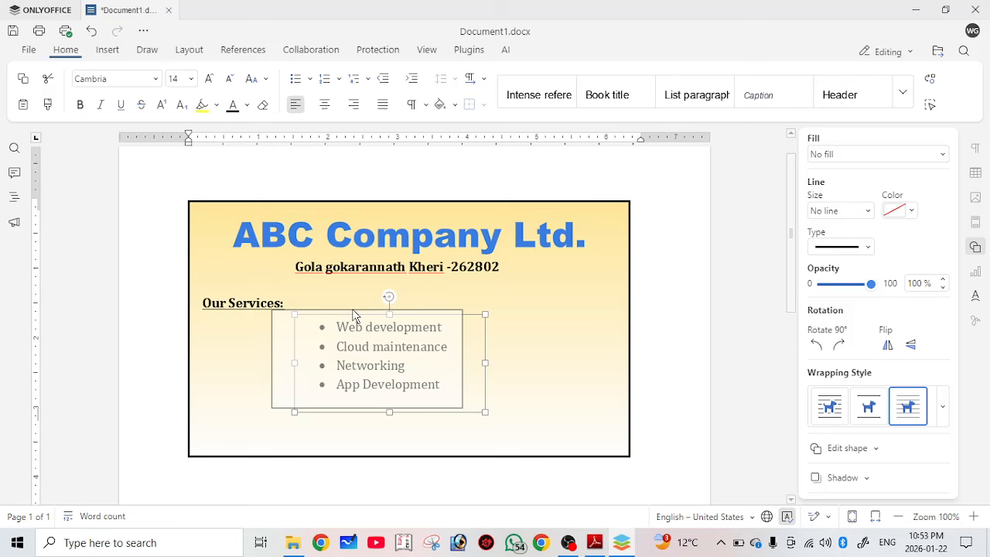
{"action": "left_click_drag", "start_coordinate": [353, 315], "coordinate": [354, 315]}
{"action": "left_click", "coordinate": [200, 304]}
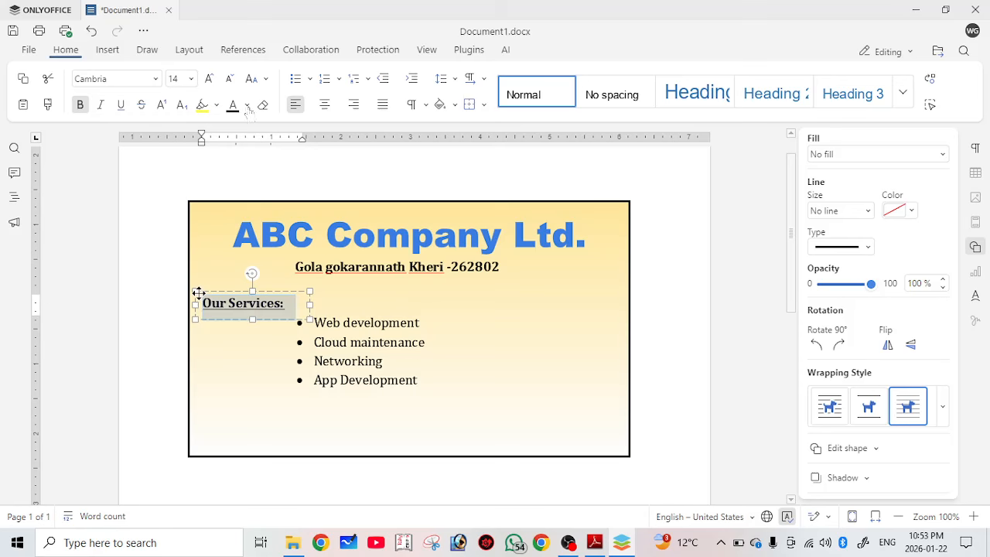
Make the Our Services: heading red from the Standard colors palette.
{"action": "left_click", "coordinate": [247, 106]}
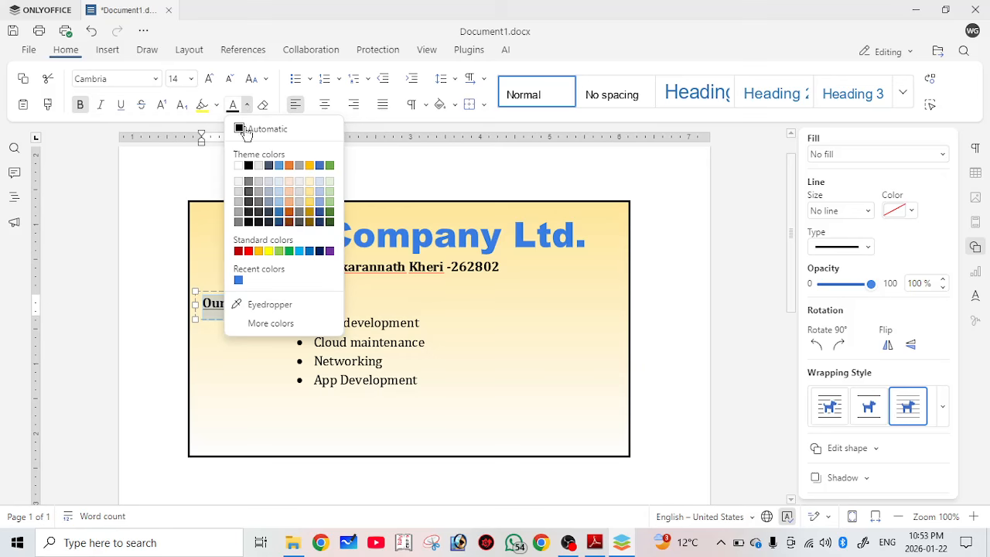
{"action": "left_click", "coordinate": [249, 250]}
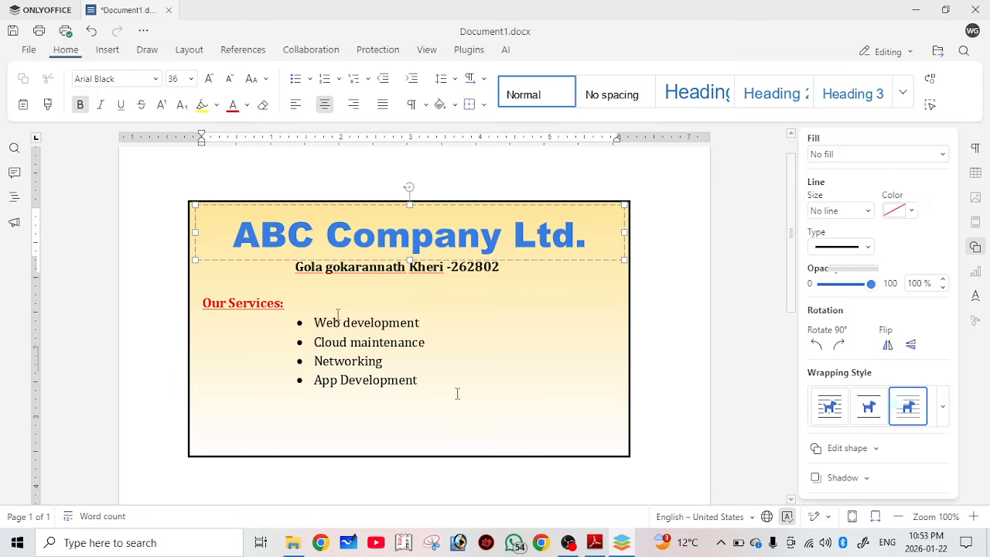
{"action": "left_click", "coordinate": [555, 394]}
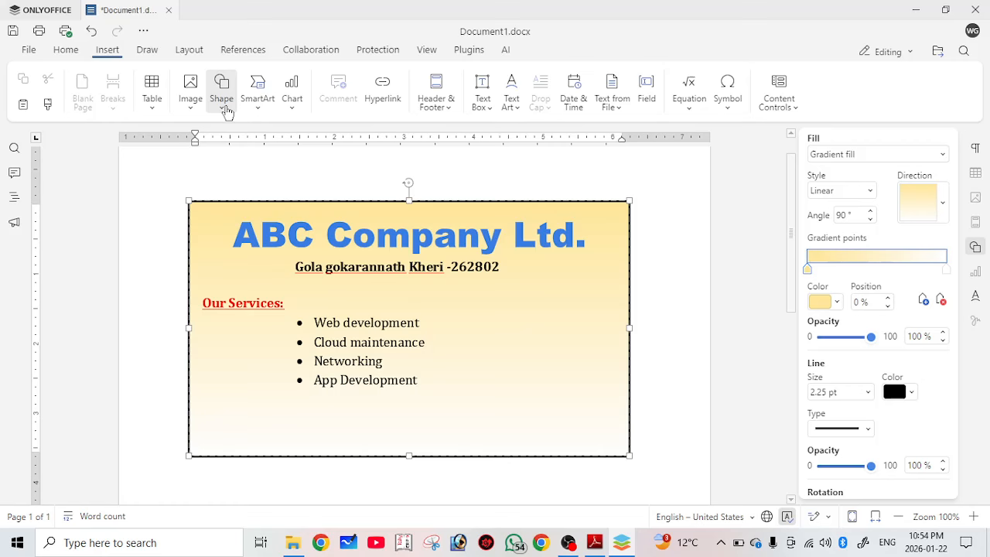
Draw an ellipse in the card's lower right and enlarge it into a circle.
{"action": "left_click", "coordinate": [222, 91]}
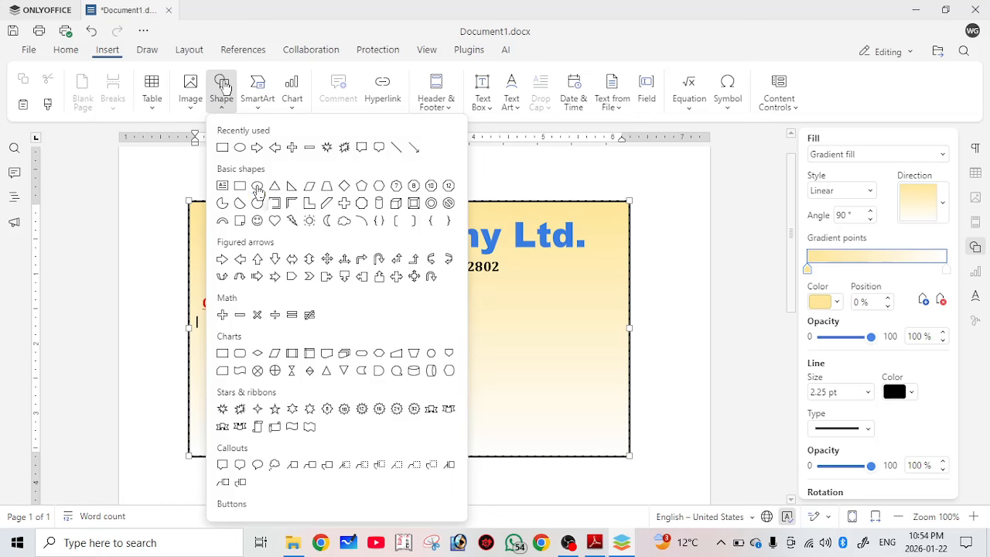
{"action": "left_click", "coordinate": [257, 187]}
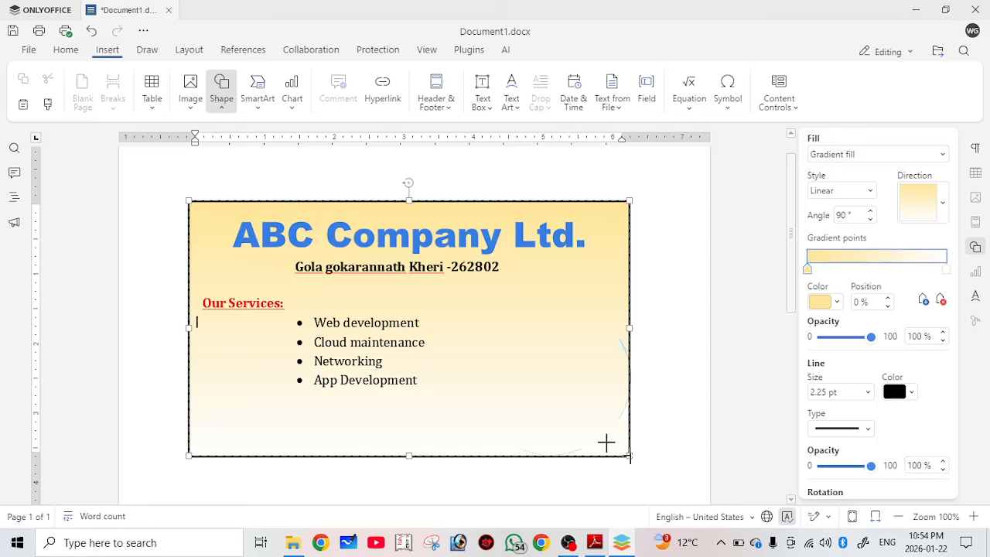
{"action": "left_click_drag", "start_coordinate": [470, 302], "coordinate": [628, 455]}
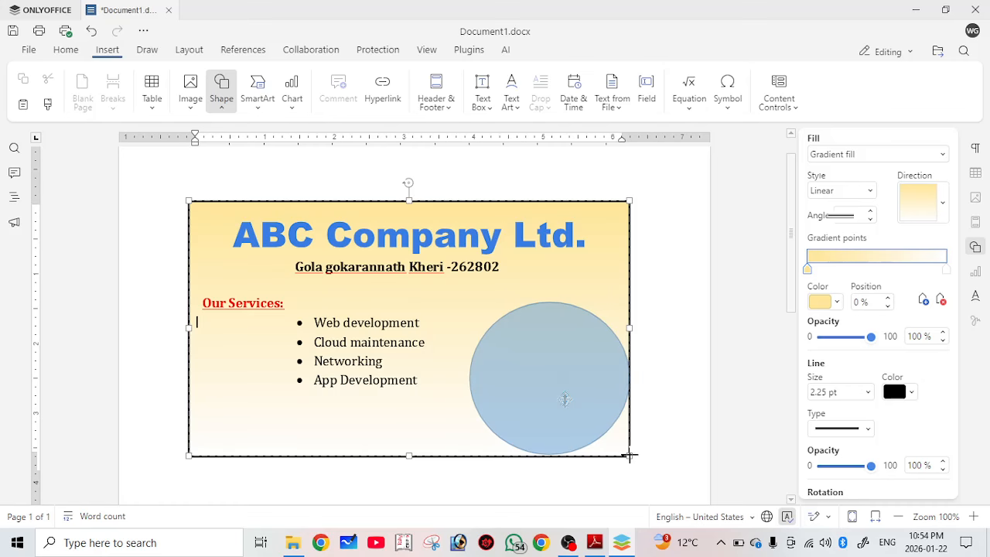
{"action": "left_click_drag", "start_coordinate": [615, 444], "coordinate": [624, 452]}
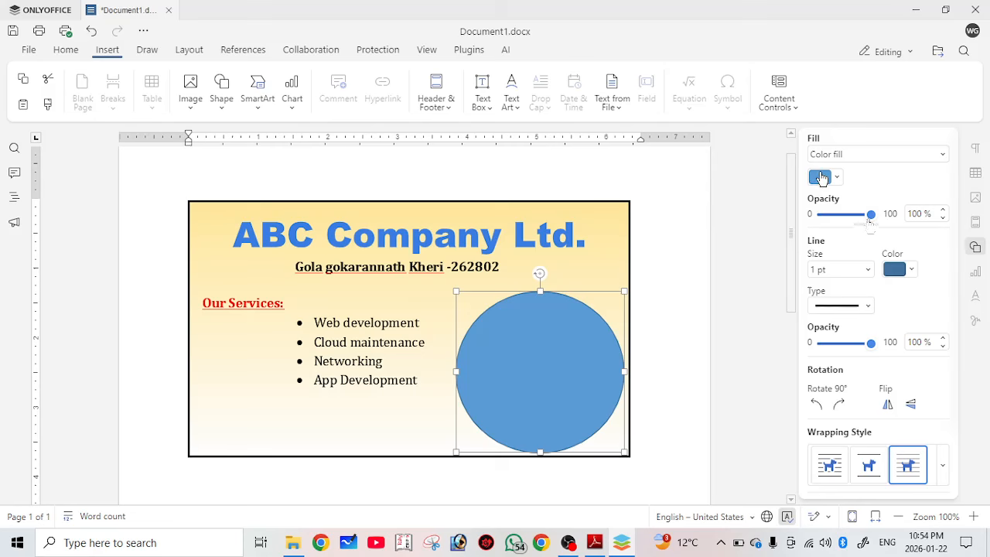
Set the circle's fill to Picture or texture and choose a picture From file.
{"action": "left_click", "coordinate": [877, 154]}
{"action": "left_click", "coordinate": [871, 225]}
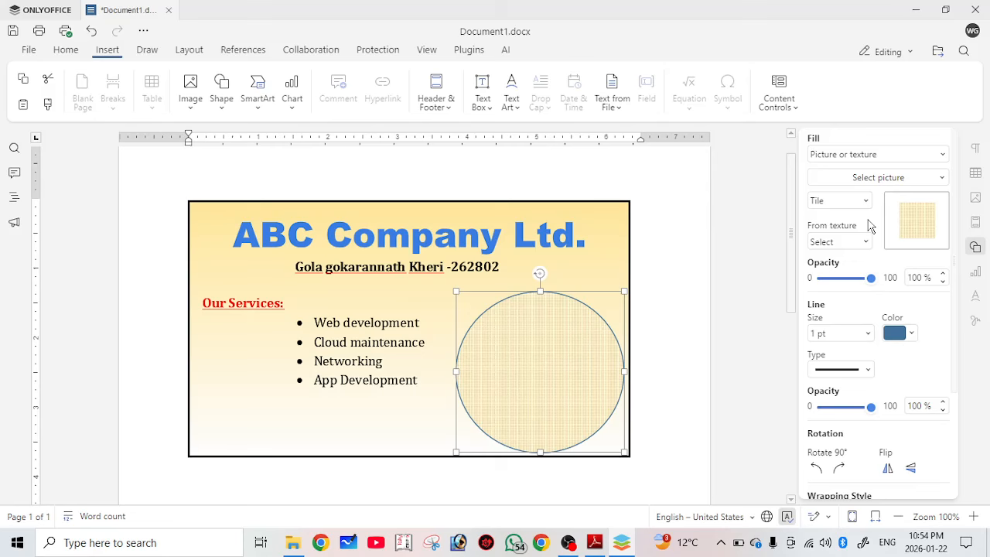
{"action": "left_click", "coordinate": [862, 179]}
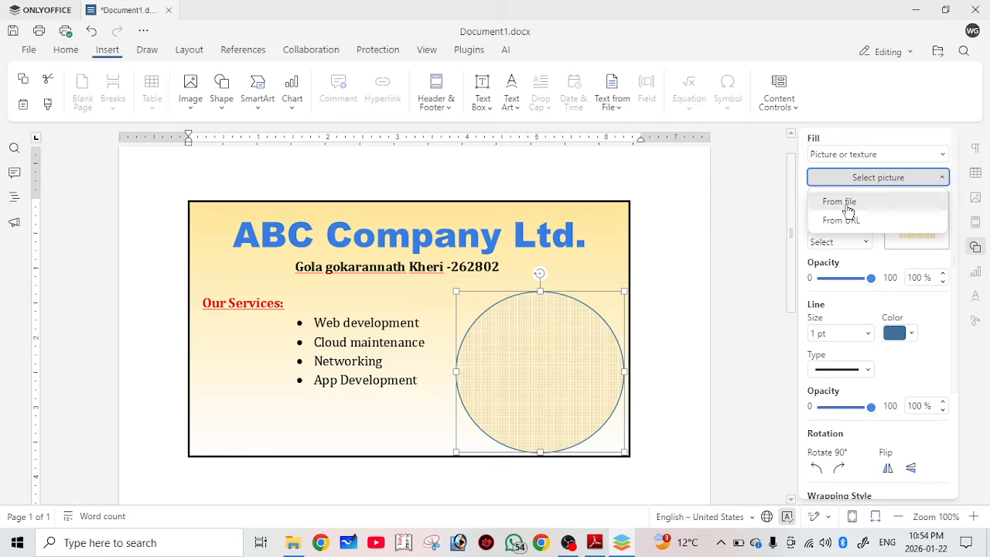
{"action": "left_click", "coordinate": [849, 203]}
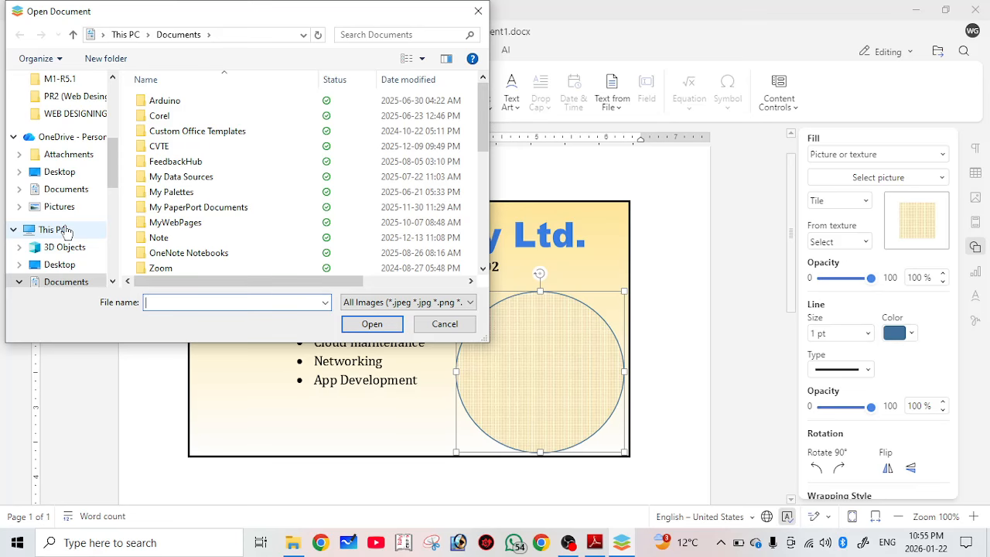
Fill the circle with img6 from the Image folder on New Volume (D:).
{"action": "left_click", "coordinate": [56, 230]}
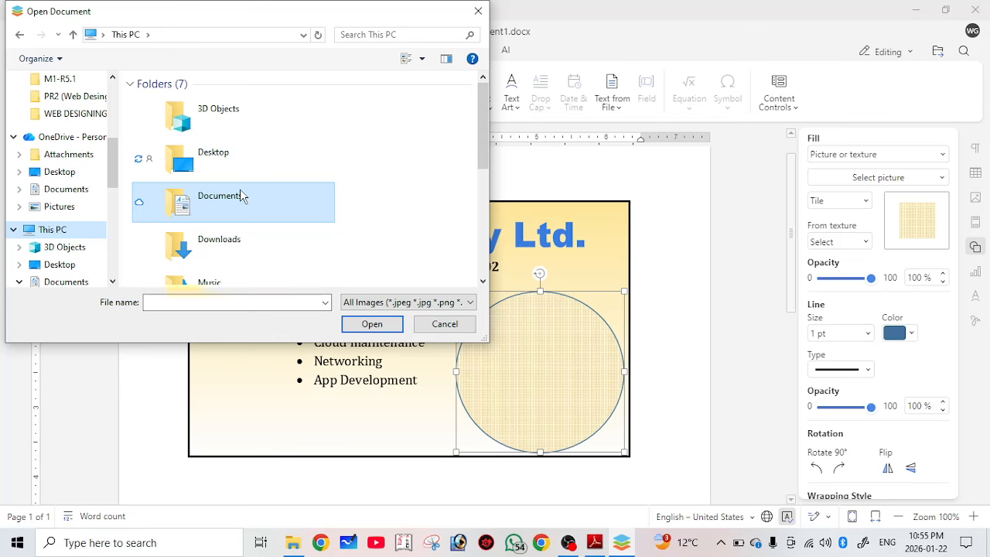
{"action": "double_click", "coordinate": [239, 193]}
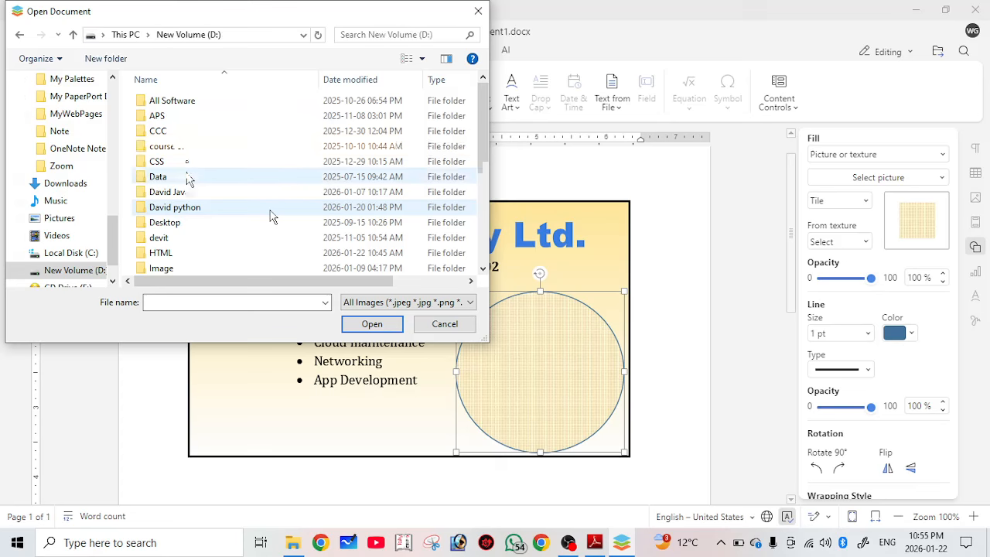
{"action": "scroll", "coordinate": [232, 228], "scroll_direction": "down", "scroll_amount": 1}
{"action": "left_click", "coordinate": [188, 238]}
{"action": "double_click", "coordinate": [188, 240]}
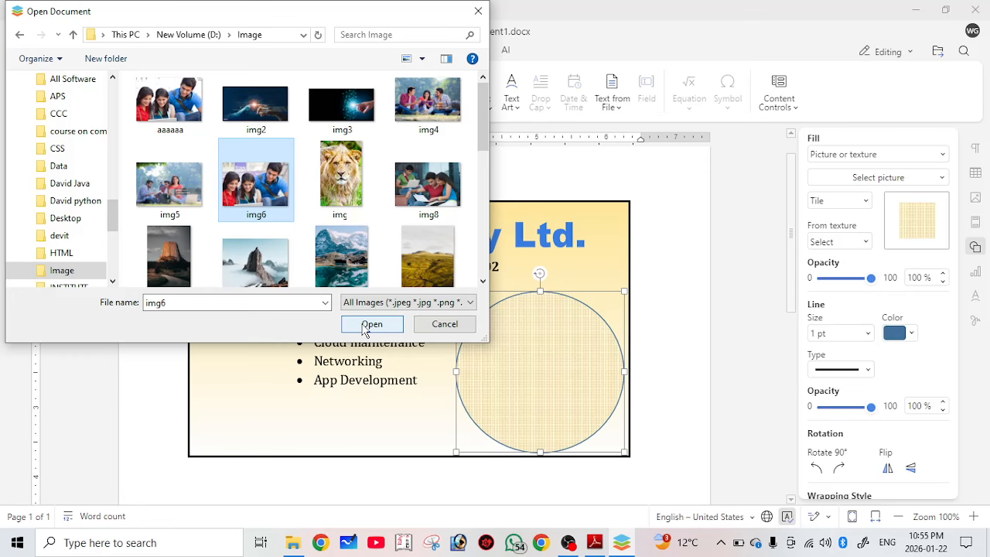
{"action": "left_click", "coordinate": [370, 325]}
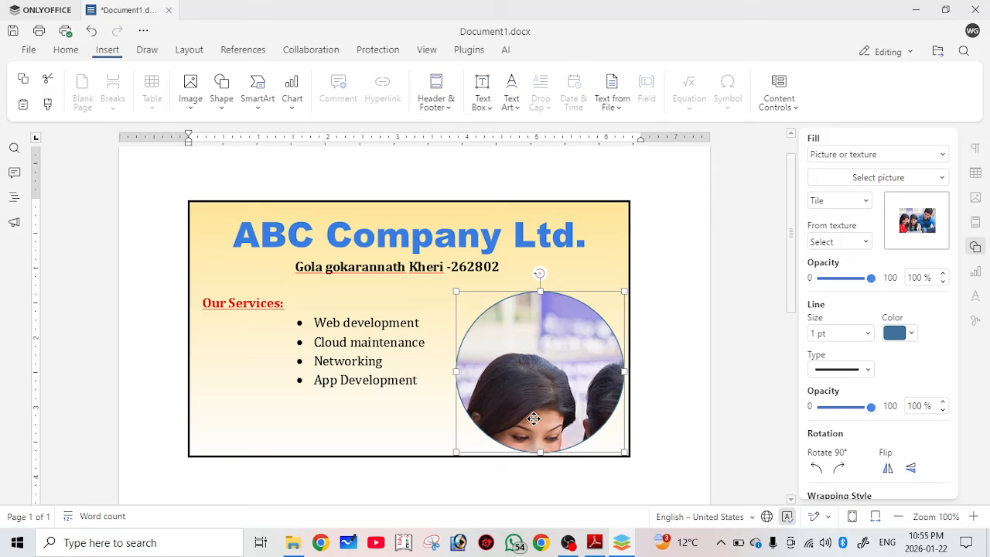
Stretch the img6 photo to fill the circle and give it a red 1.5 pt outline.
{"action": "left_click", "coordinate": [855, 202]}
{"action": "left_click", "coordinate": [839, 217]}
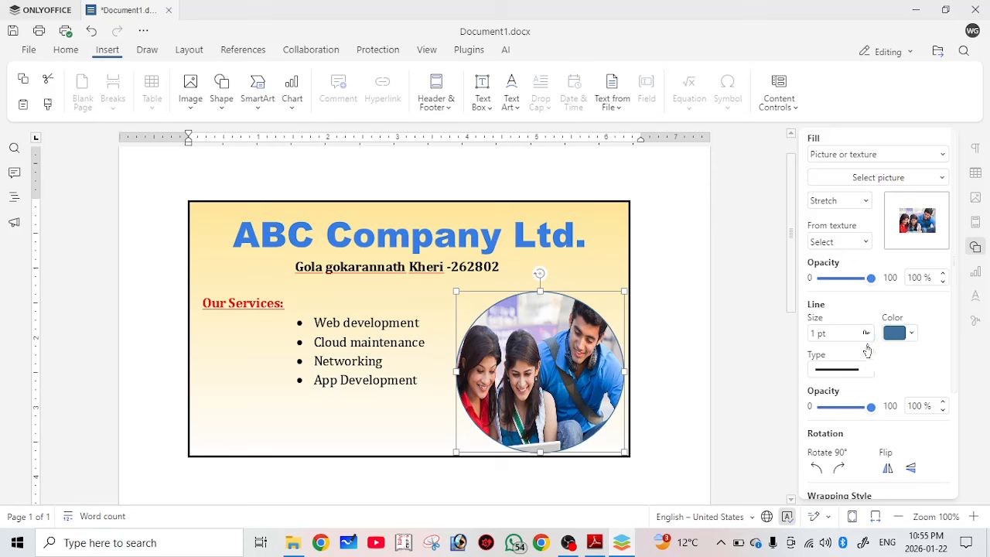
{"action": "left_click", "coordinate": [866, 336]}
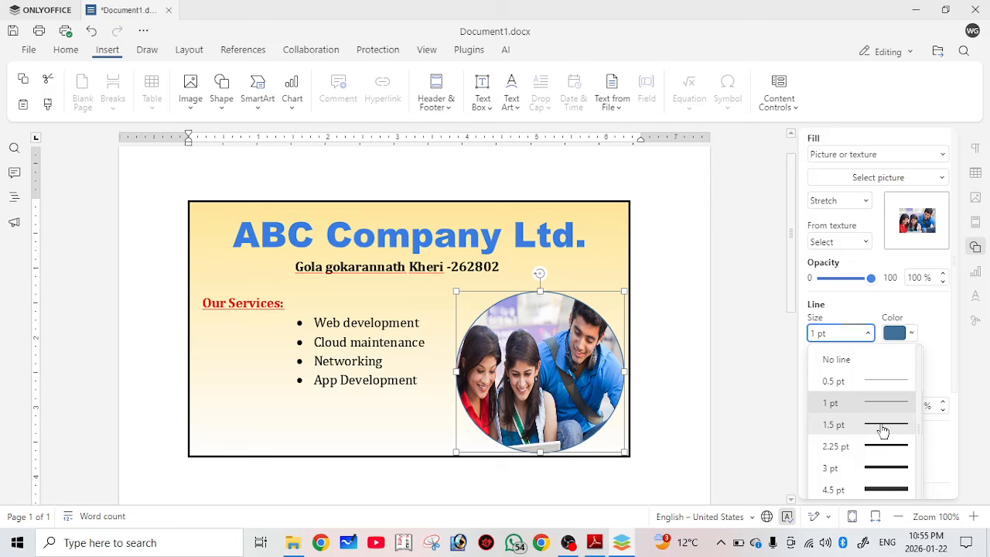
{"action": "left_click", "coordinate": [883, 425]}
{"action": "left_click", "coordinate": [898, 332]}
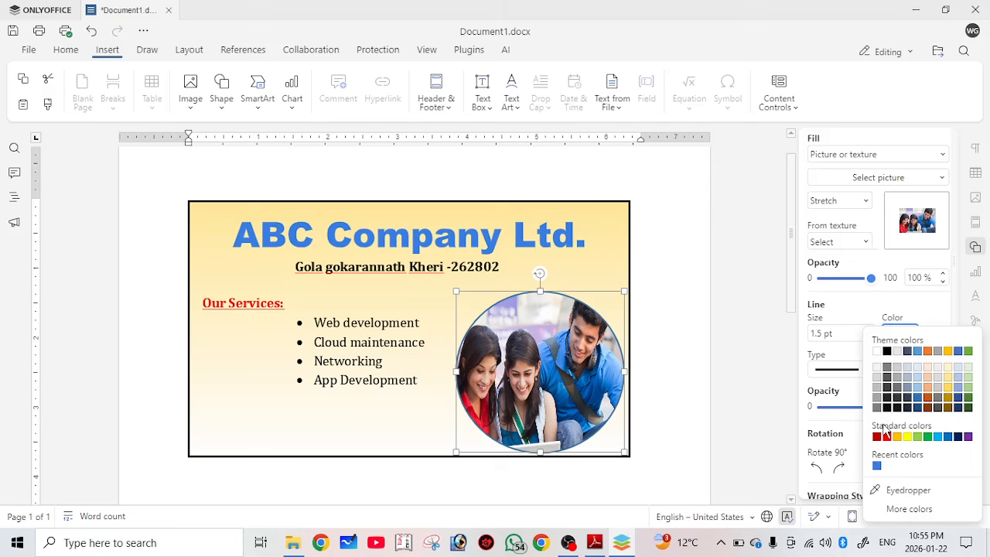
{"action": "left_click", "coordinate": [887, 436]}
{"action": "left_click", "coordinate": [390, 297]}
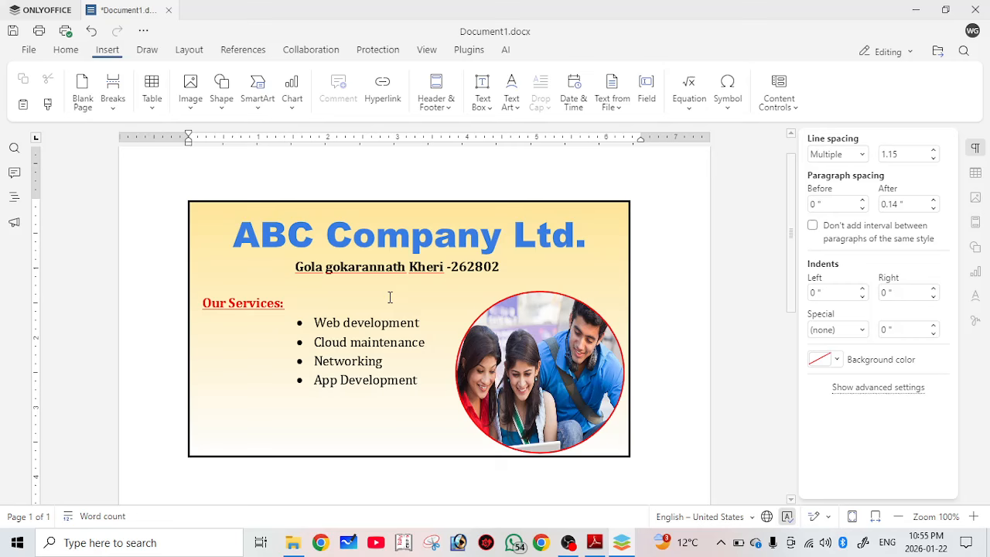
{"action": "left_click", "coordinate": [224, 99]}
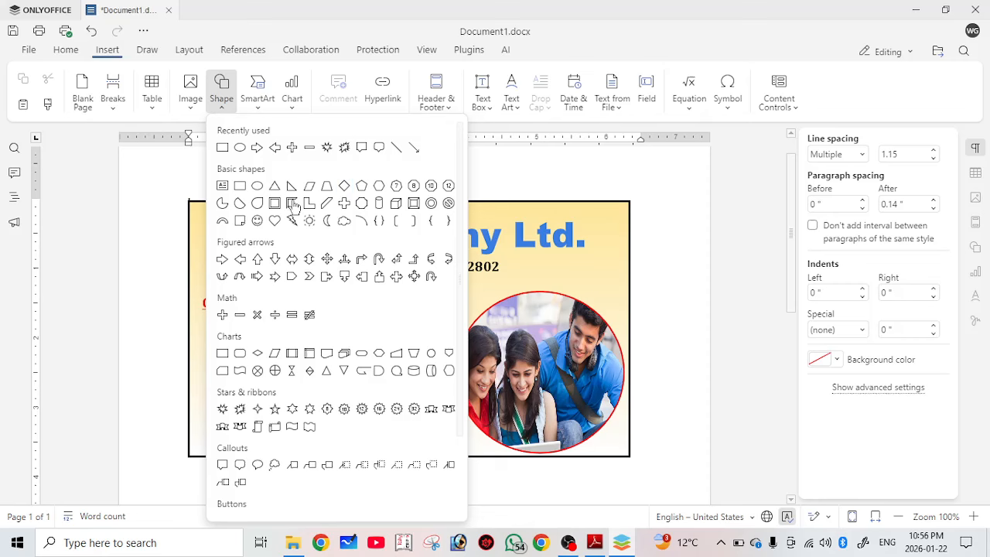
Draw a rectangle bar along the card's bottom-left edge and place the cursor inside it.
{"action": "left_click", "coordinate": [293, 204]}
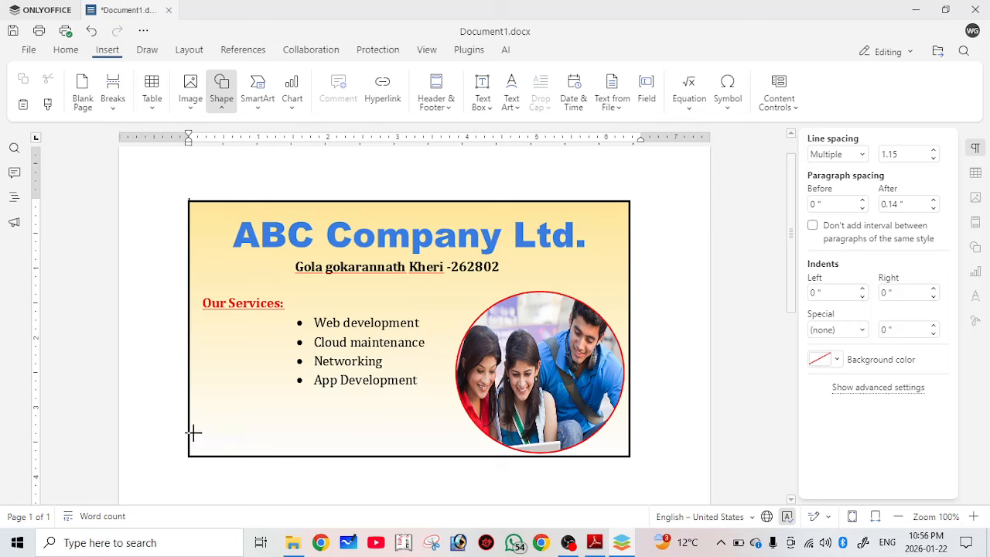
{"action": "mouse_move", "coordinate": [192, 431]}
{"action": "left_mouse_down"}
{"action": "mouse_move", "coordinate": [303, 449]}
{"action": "mouse_move", "coordinate": [459, 456]}
{"action": "left_mouse_up"}
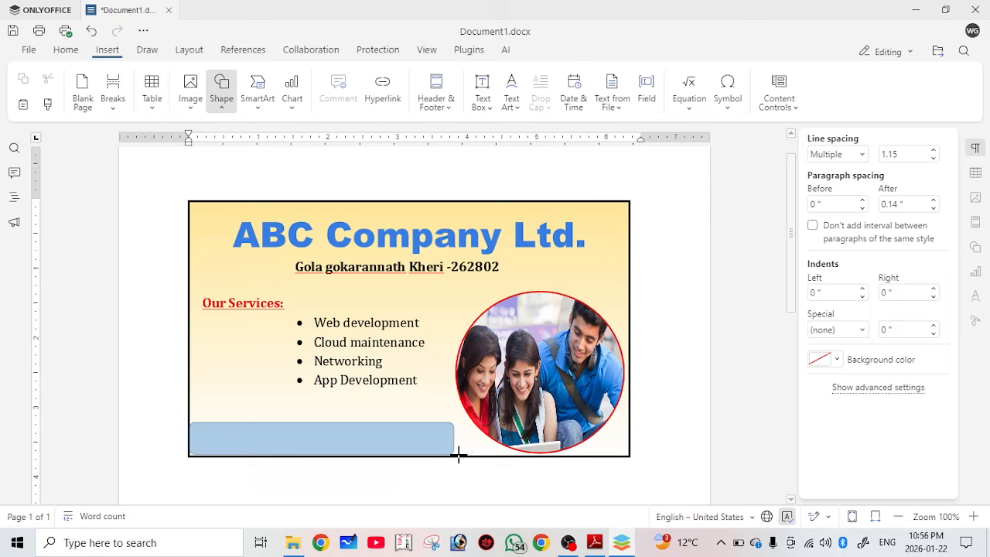
{"action": "left_click_drag", "start_coordinate": [459, 455], "coordinate": [472, 455]}
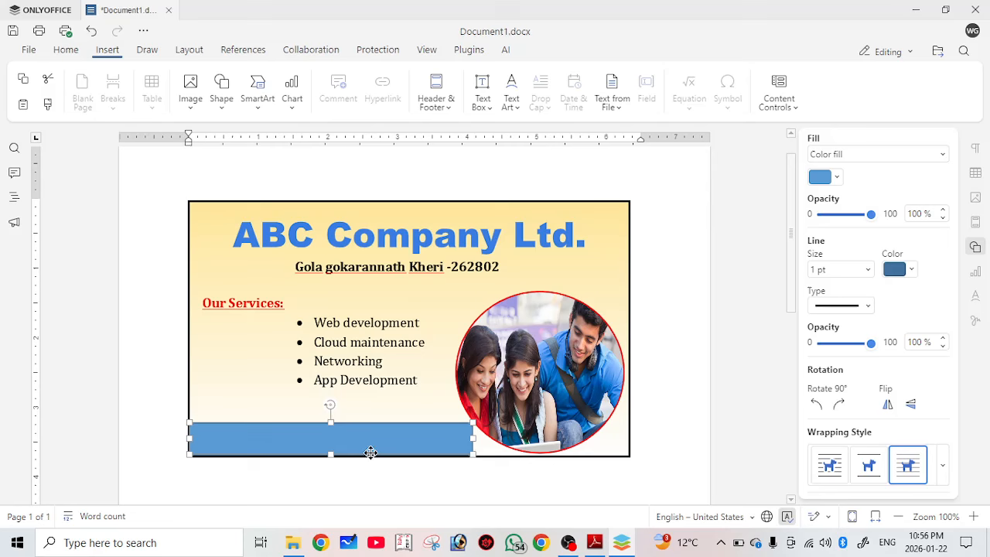
{"action": "left_click", "coordinate": [318, 442]}
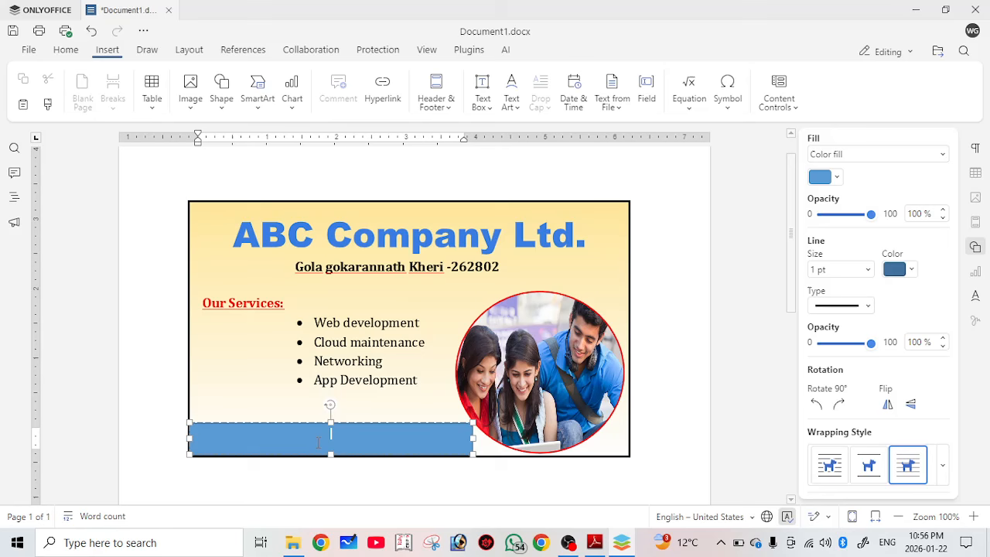
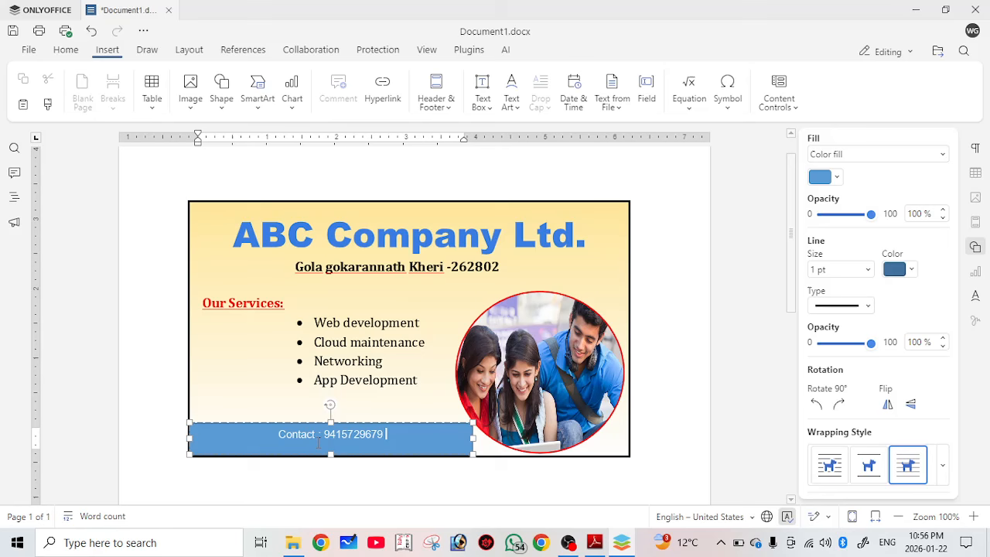
Type the company's contact phone number and e-mail address into the bar and select it.
{"action": "type", "text": "| Em"}
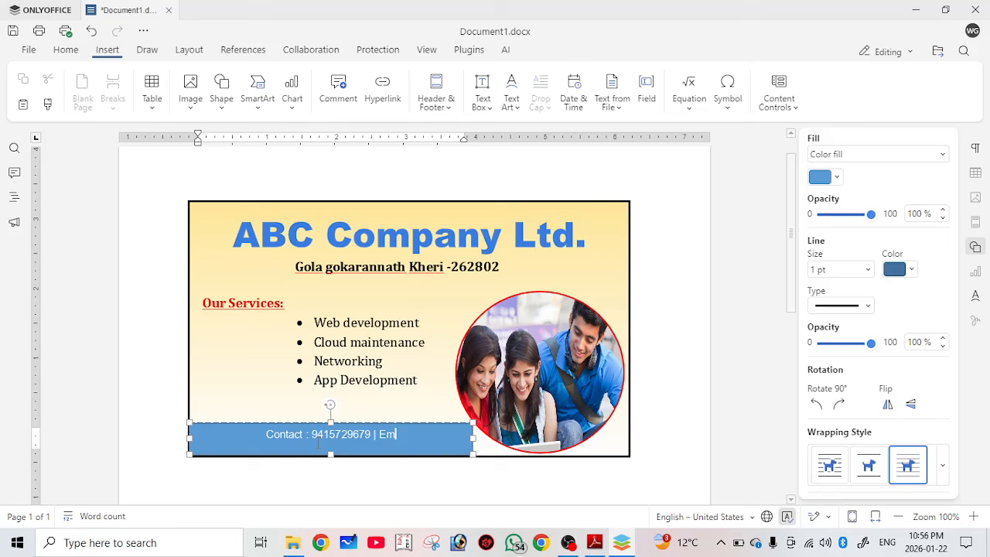
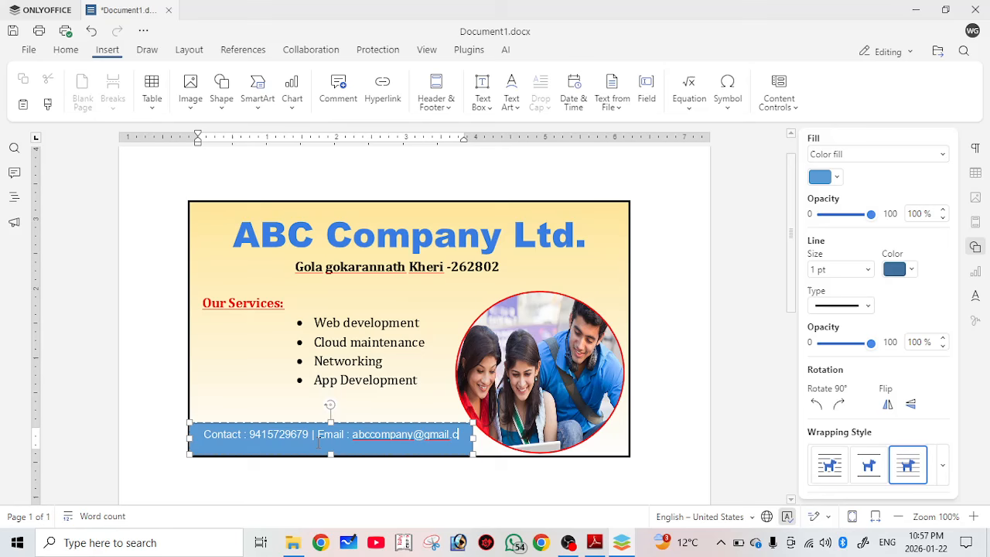
{"action": "key", "text": "ctrl+a"}
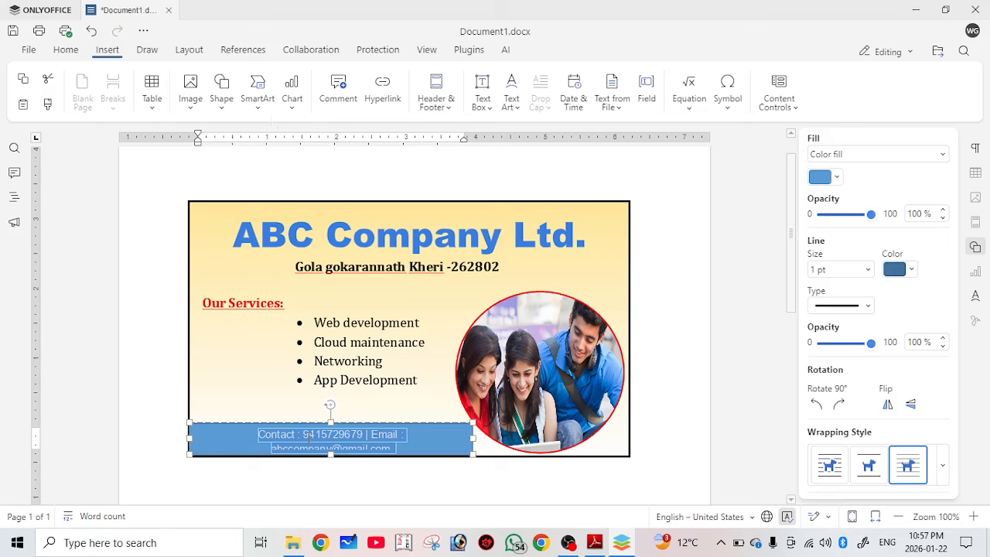
Make the contact line bold at 10 pt and leave text editing with the bar selected.
{"action": "left_click", "coordinate": [68, 51]}
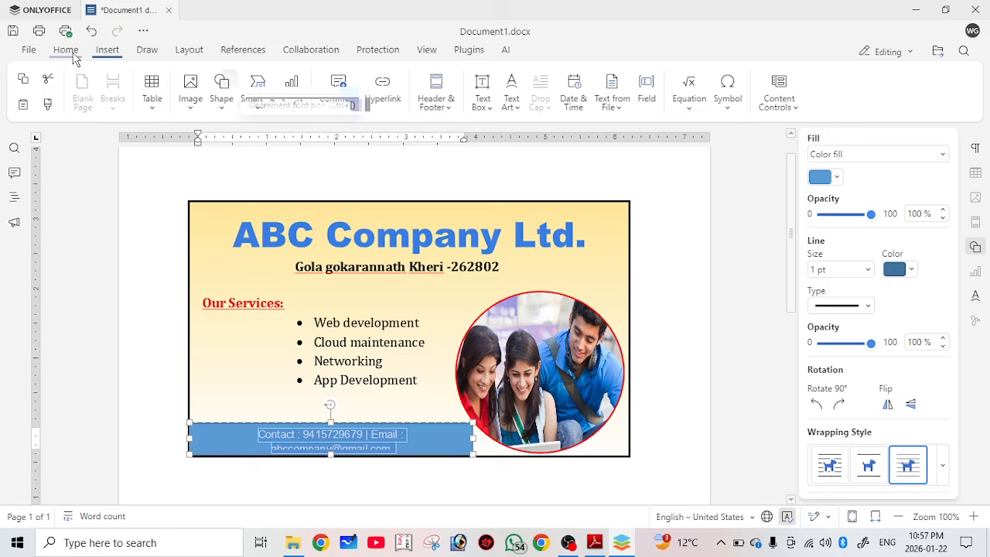
{"action": "left_click", "coordinate": [231, 79]}
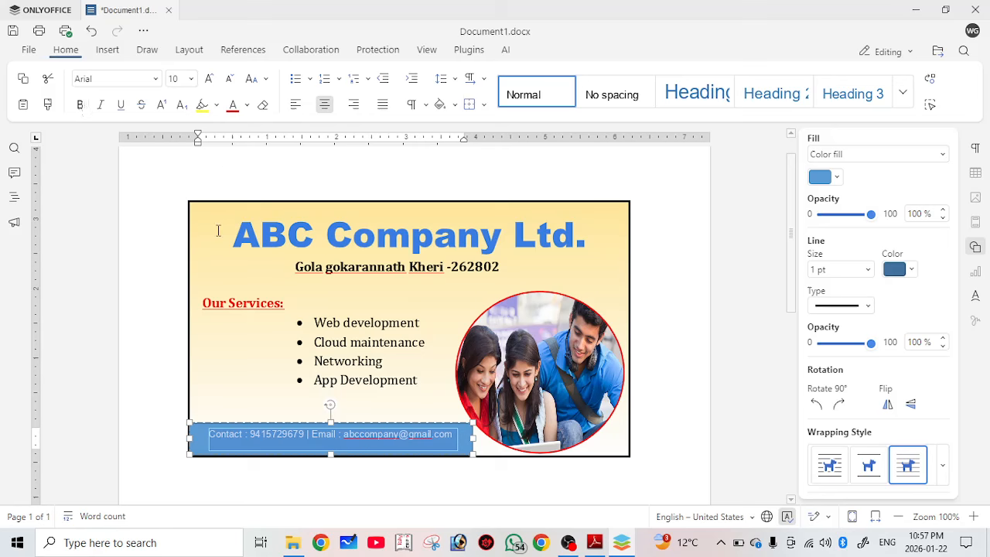
{"action": "left_click", "coordinate": [81, 106]}
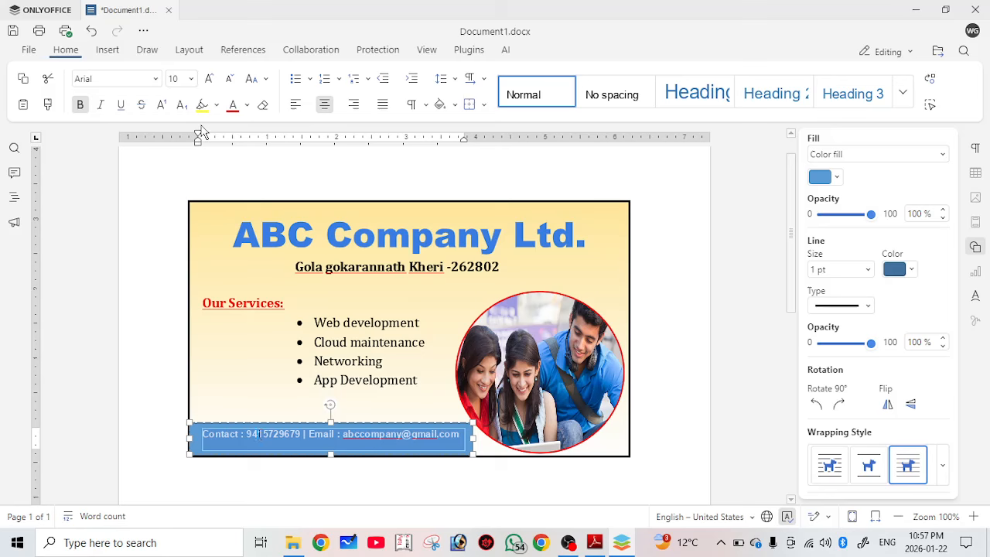
{"action": "key", "text": "Escape"}
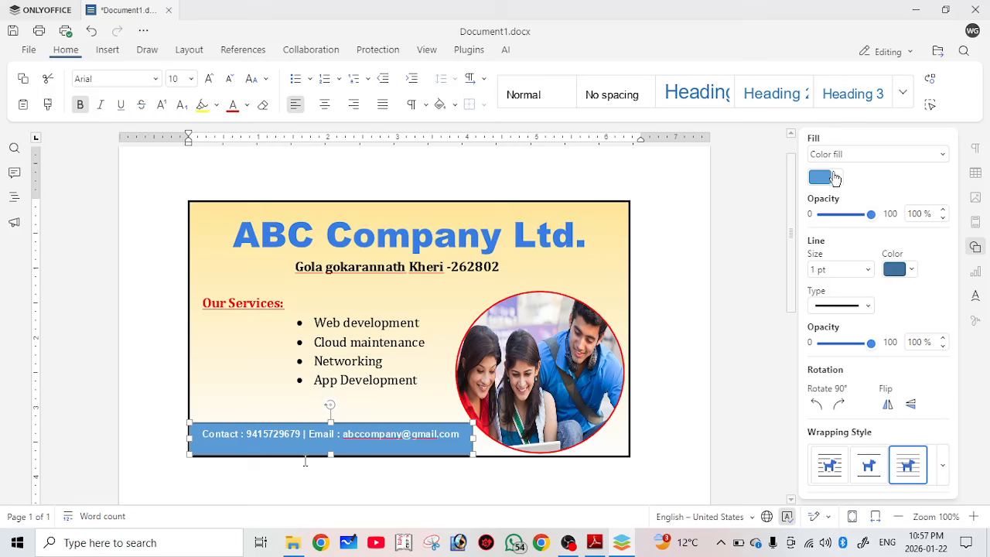
{"action": "left_click", "coordinate": [840, 178]}
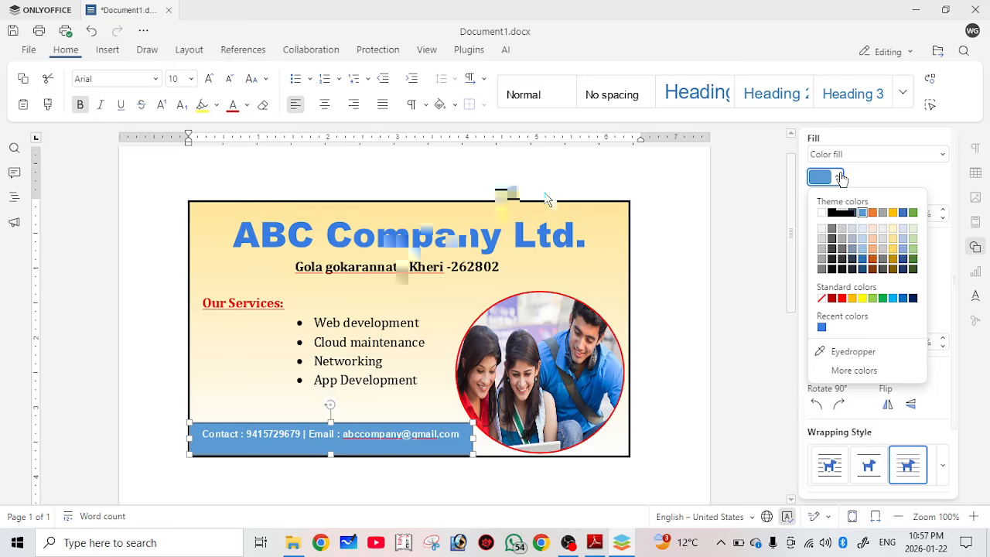
Fill the contact bar with the custom dark blue 074B87, then deselect it.
{"action": "left_click", "coordinate": [854, 370]}
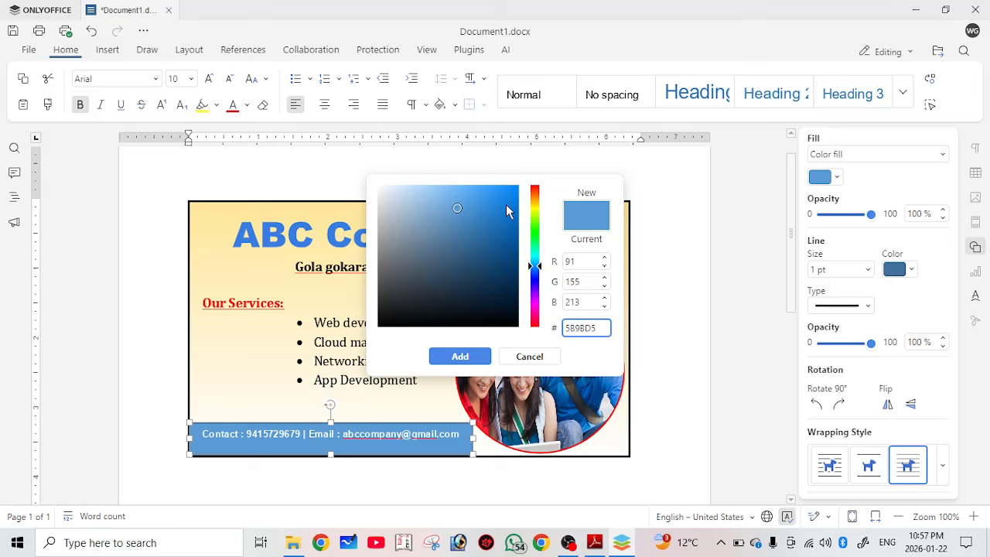
{"action": "left_click", "coordinate": [510, 250]}
{"action": "left_click", "coordinate": [473, 358]}
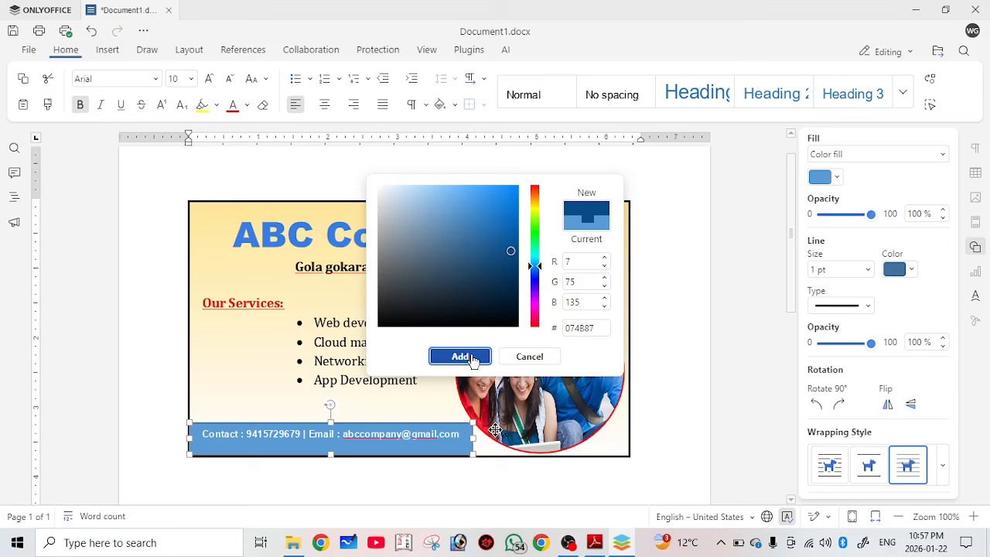
{"action": "left_click", "coordinate": [473, 358]}
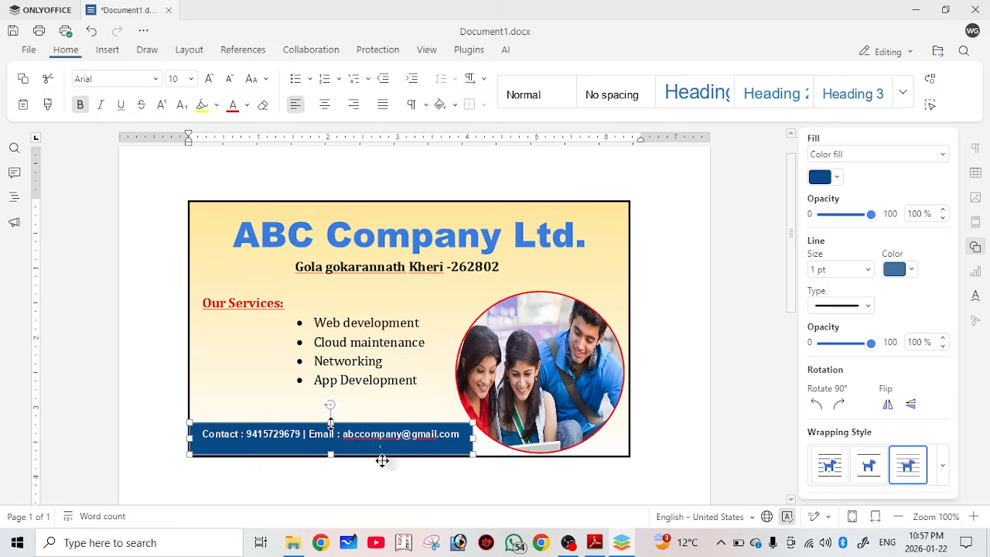
{"action": "left_click", "coordinate": [451, 466]}
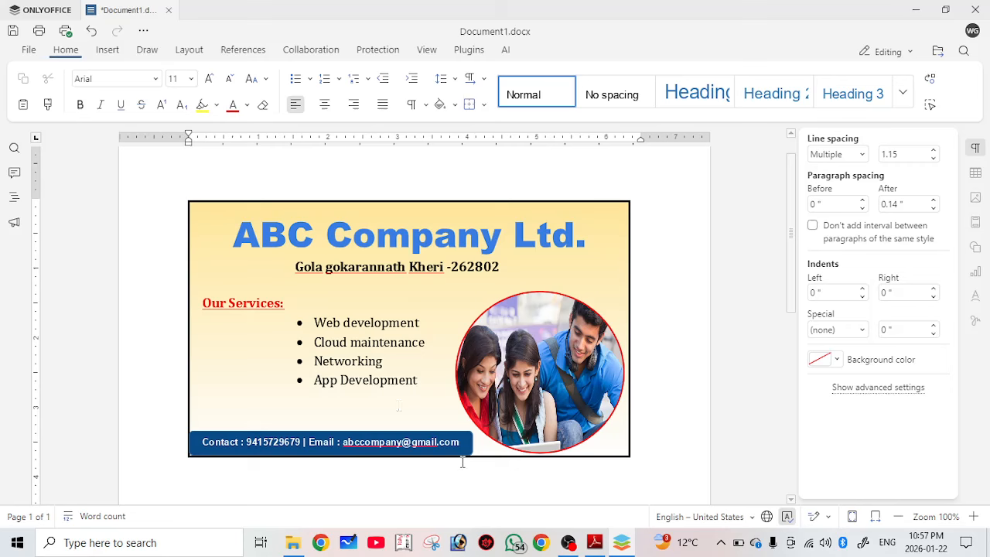
Nudge the services list lower and widen the address box to the card edges, centring its text.
{"action": "left_click", "coordinate": [352, 322]}
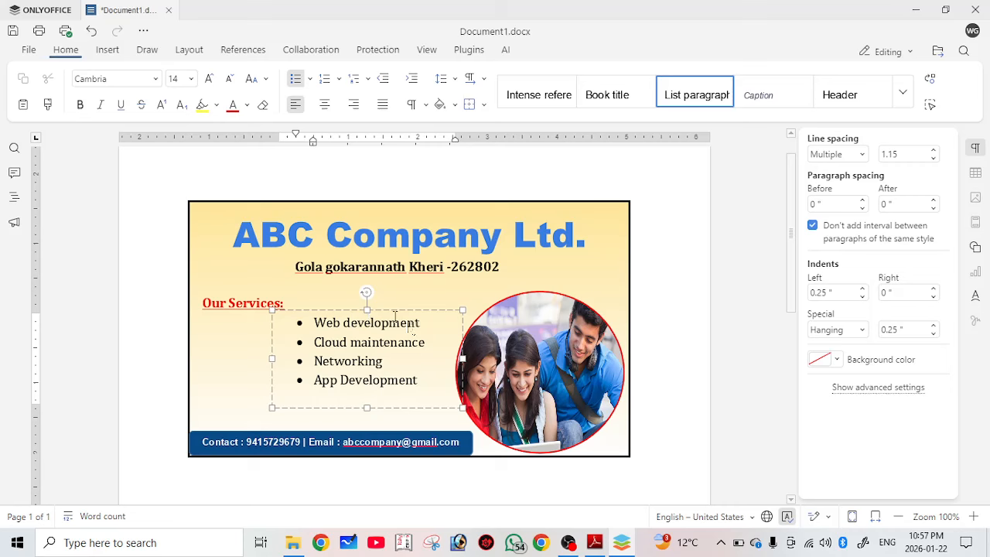
{"action": "left_click_drag", "start_coordinate": [403, 310], "coordinate": [402, 319]}
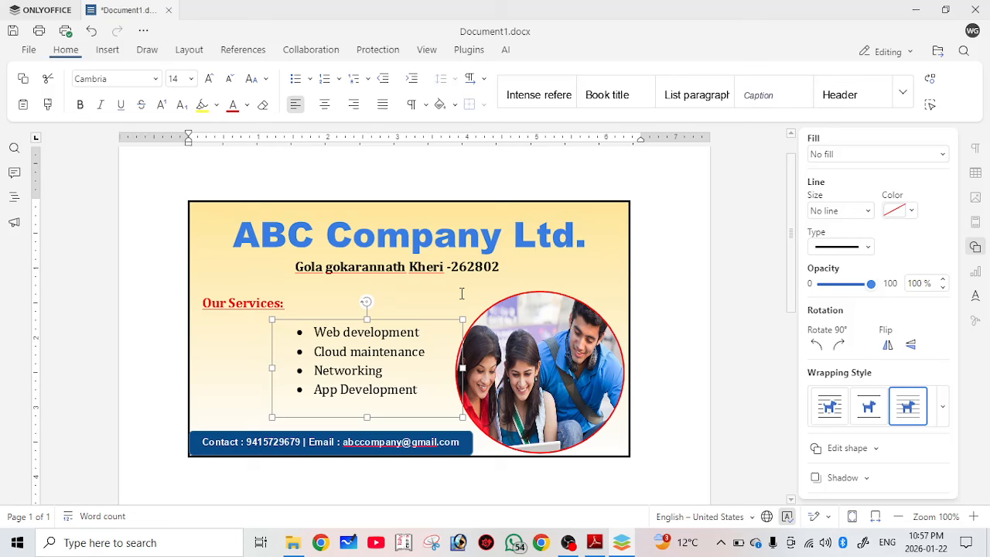
{"action": "left_click", "coordinate": [227, 272]}
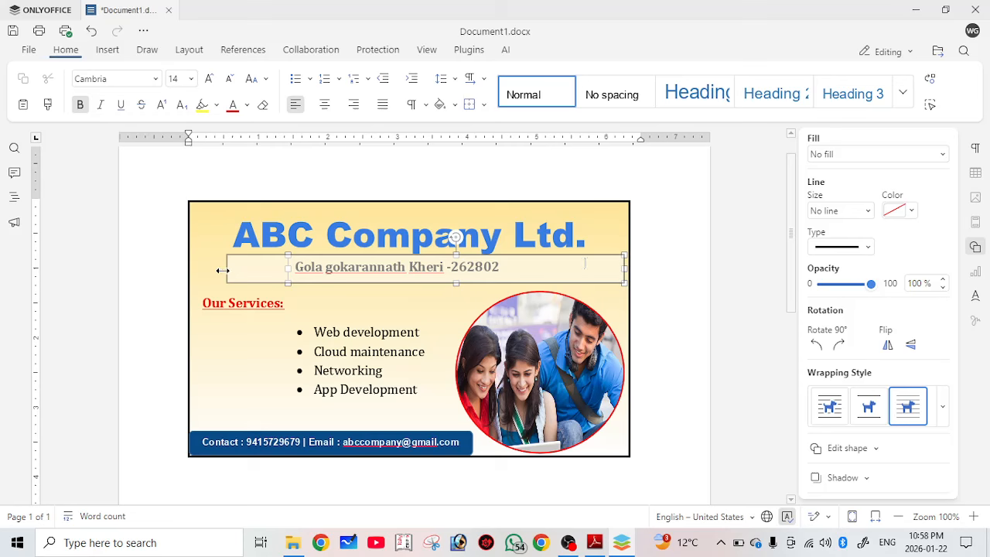
{"action": "left_click_drag", "start_coordinate": [222, 270], "coordinate": [188, 269]}
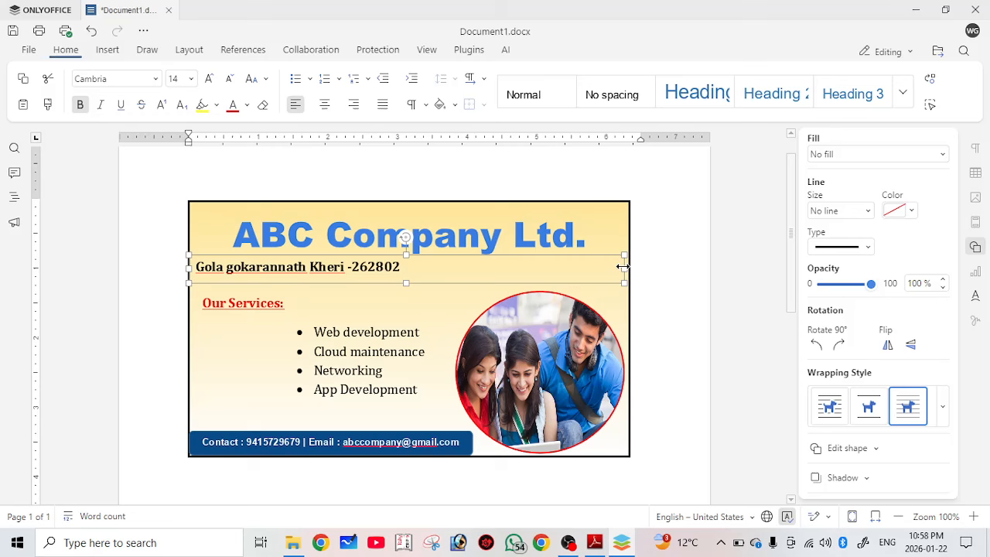
{"action": "left_click_drag", "start_coordinate": [623, 266], "coordinate": [630, 267]}
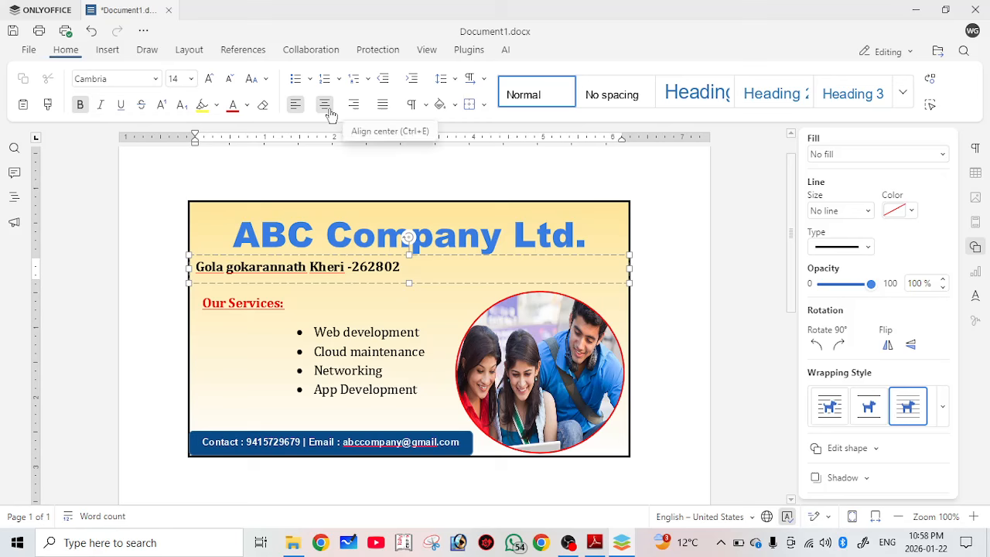
{"action": "left_click", "coordinate": [325, 108]}
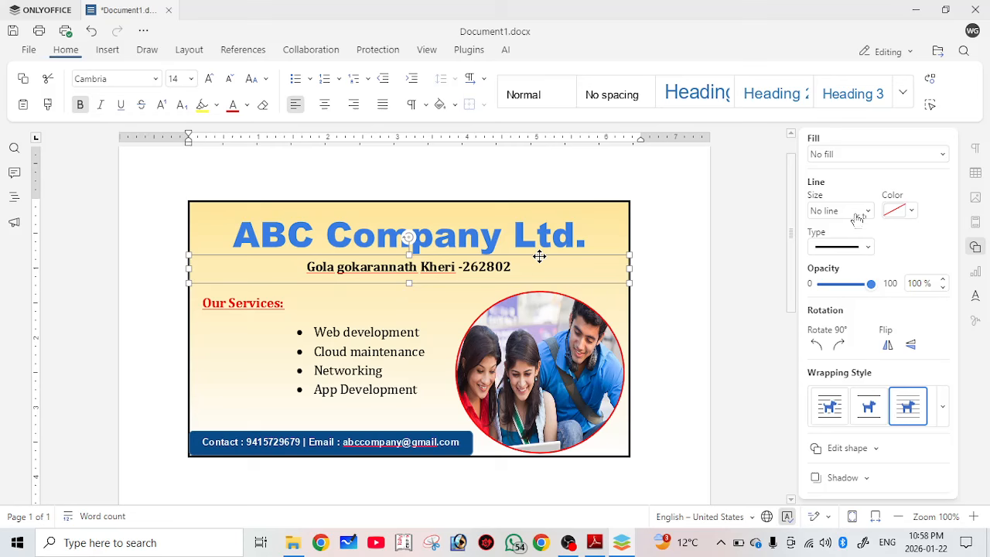
Give the address band a solid dark navy fill and white address text.
{"action": "left_click", "coordinate": [857, 154]}
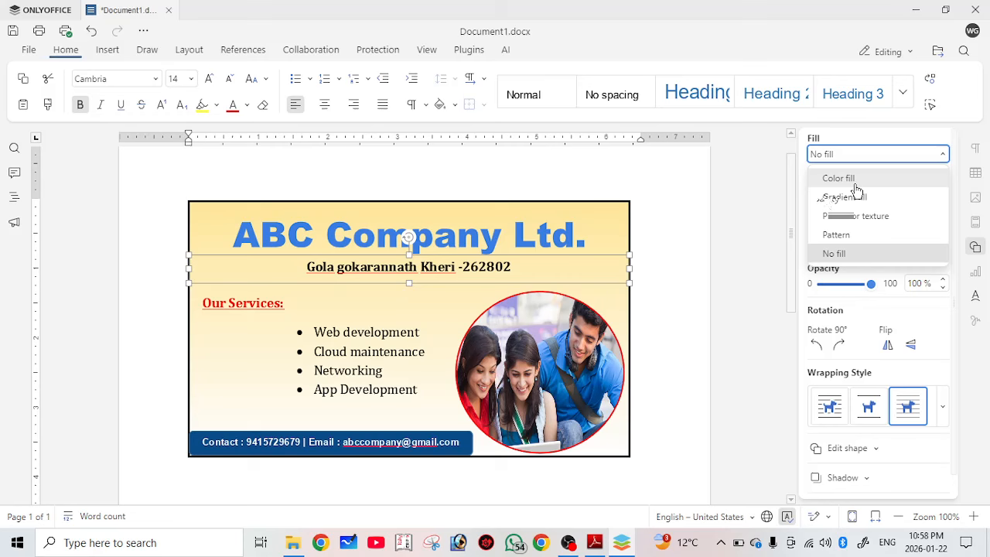
{"action": "left_click", "coordinate": [843, 178]}
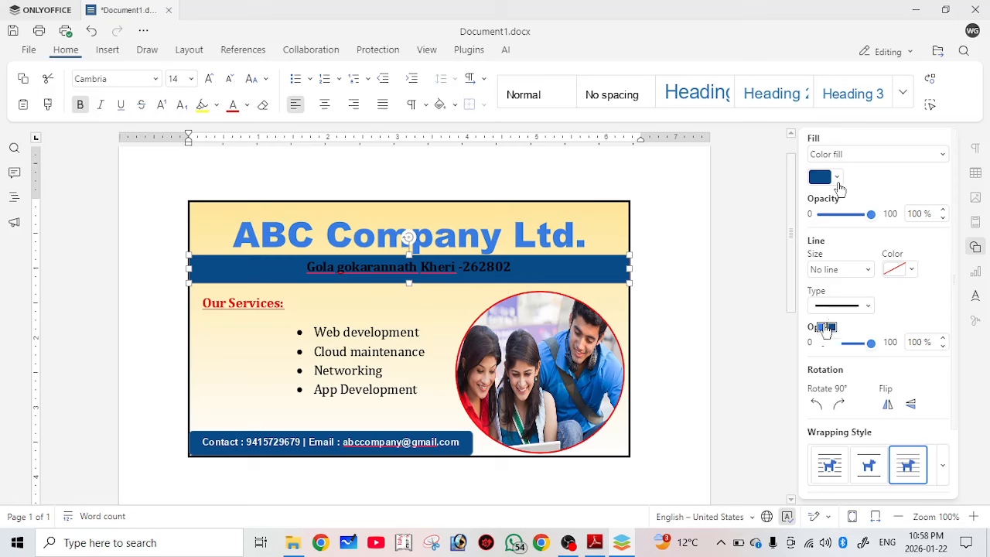
{"action": "left_click", "coordinate": [826, 331]}
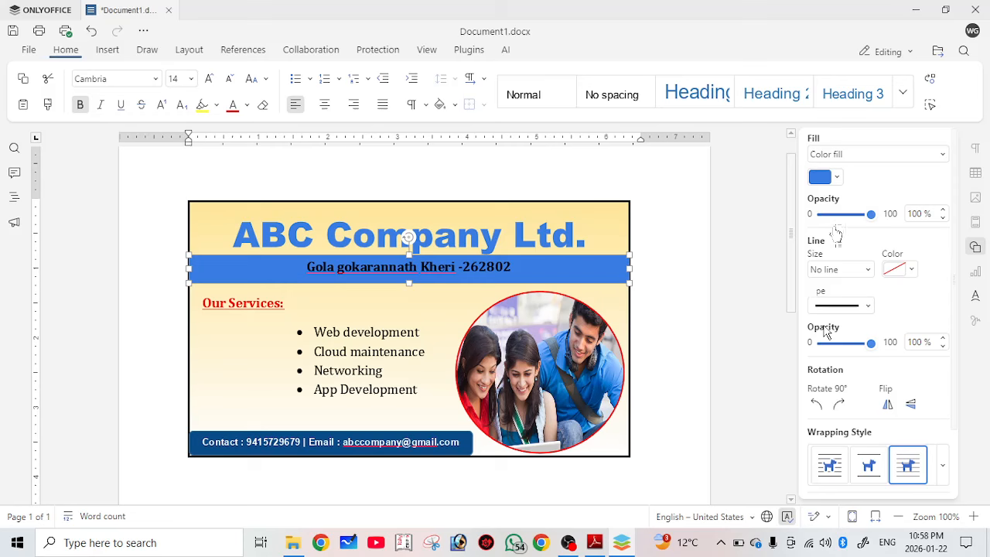
{"action": "left_click", "coordinate": [825, 176]}
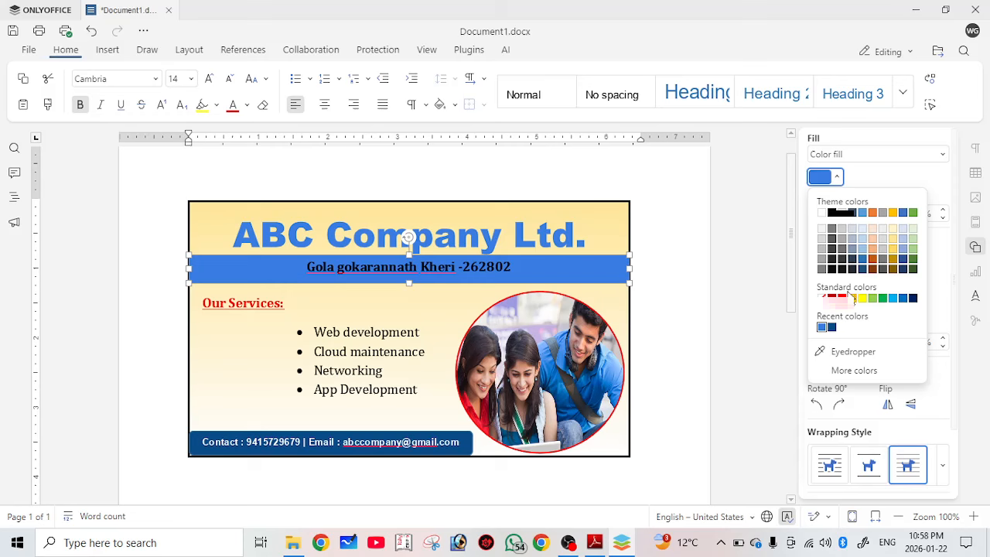
{"action": "left_click", "coordinate": [832, 297]}
{"action": "left_click", "coordinate": [841, 186]}
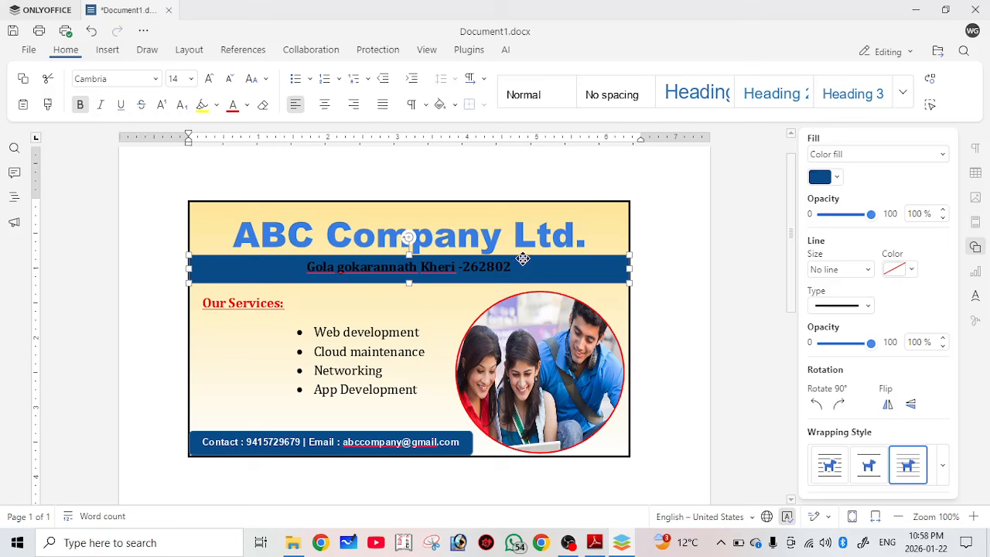
{"action": "triple_click", "coordinate": [523, 259]}
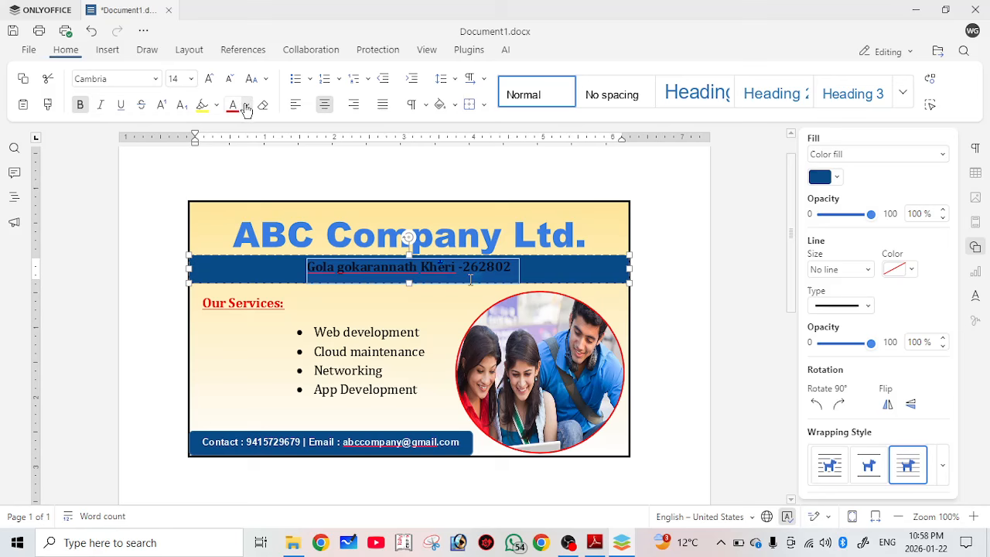
{"action": "left_click", "coordinate": [677, 322]}
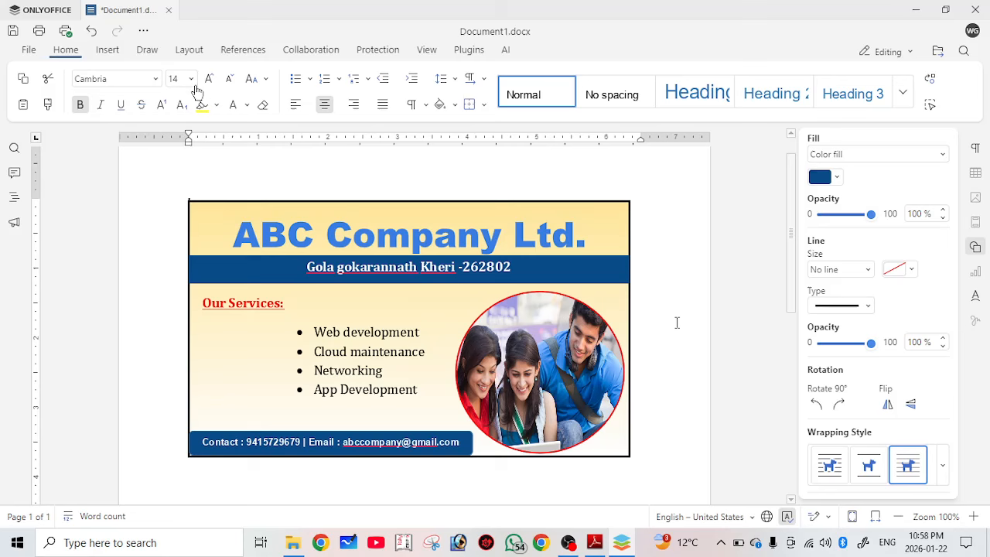
Draw a starburst shape below Our Services and type 20%OFF inside it.
{"action": "left_click", "coordinate": [118, 54]}
{"action": "left_click", "coordinate": [222, 89]}
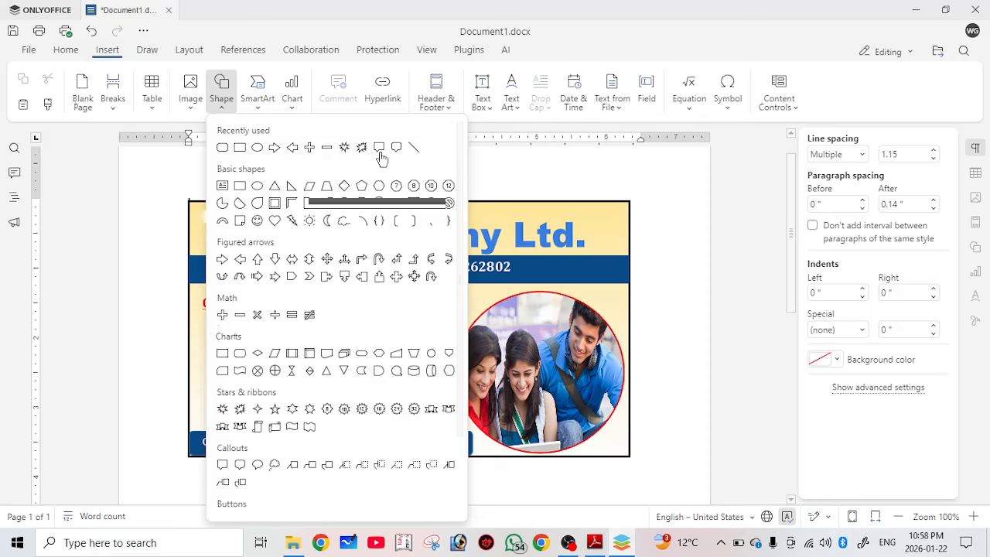
{"action": "left_click", "coordinate": [380, 151]}
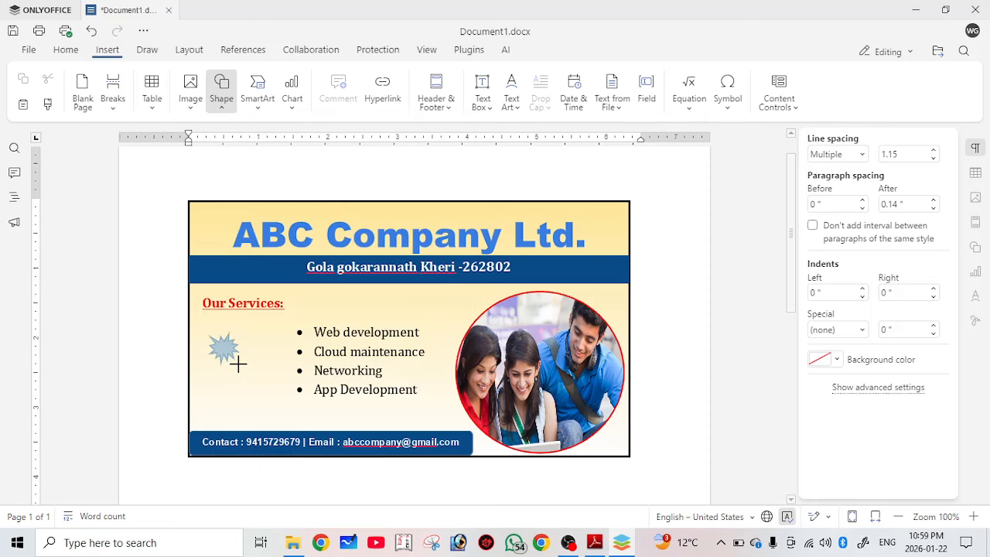
{"action": "left_click_drag", "start_coordinate": [238, 364], "coordinate": [292, 405]}
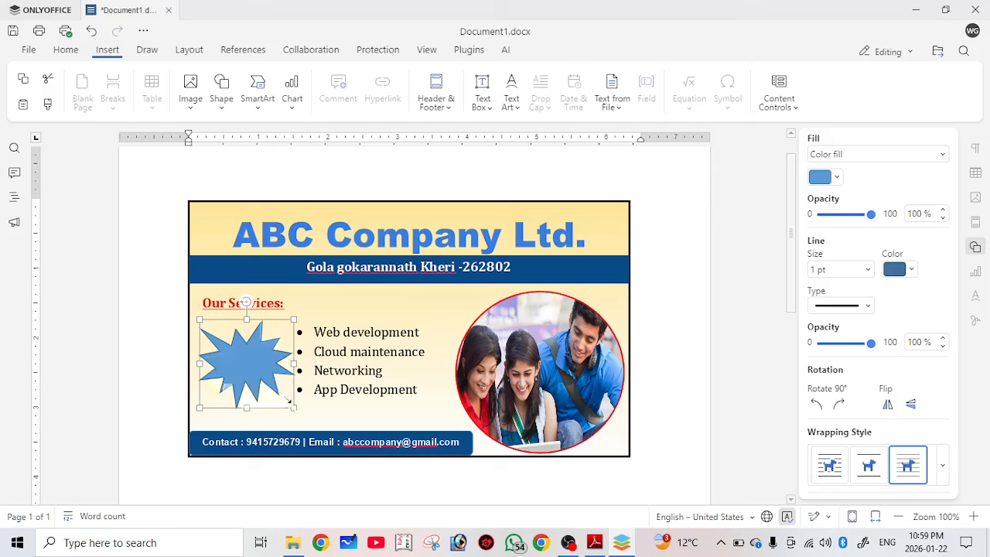
{"action": "left_click", "coordinate": [252, 362]}
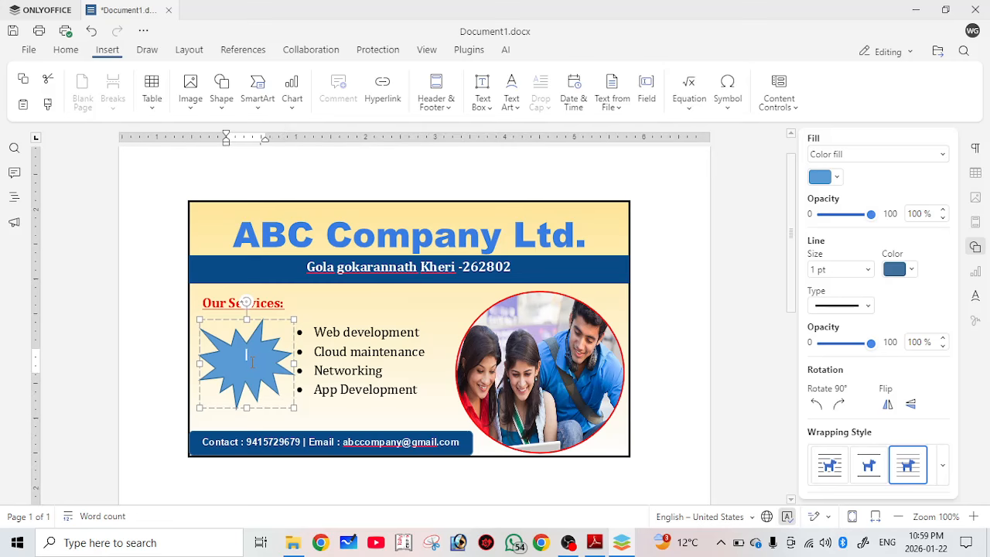
{"action": "type", "text": "20%OFF"}
Select all the starburst's 20%OFF text and step its font size down to 9 pt.
{"action": "left_click_drag", "start_coordinate": [235, 368], "coordinate": [259, 369]}
{"action": "left_click", "coordinate": [259, 369]}
{"action": "key", "text": "ctrl+a"}
{"action": "left_click", "coordinate": [65, 50]}
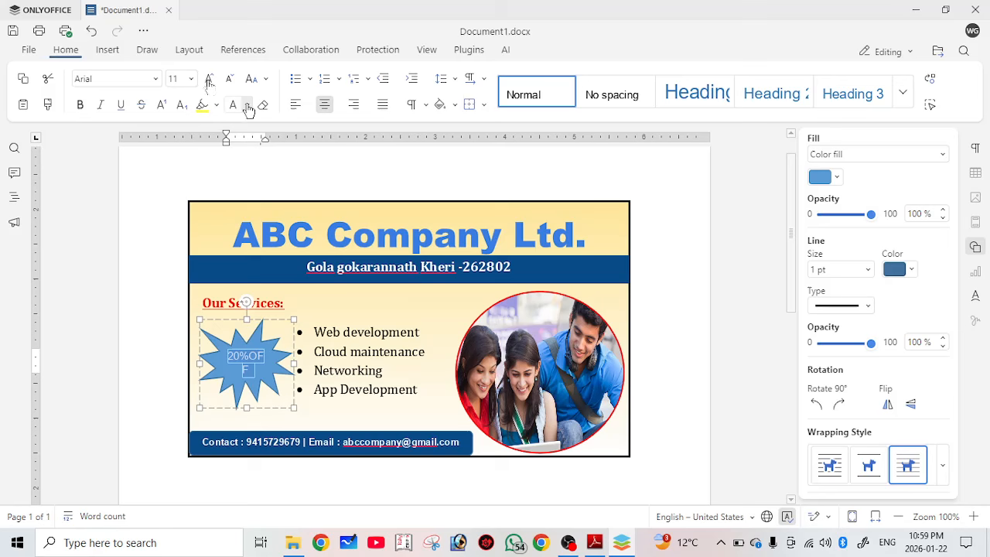
{"action": "left_click", "coordinate": [230, 80]}
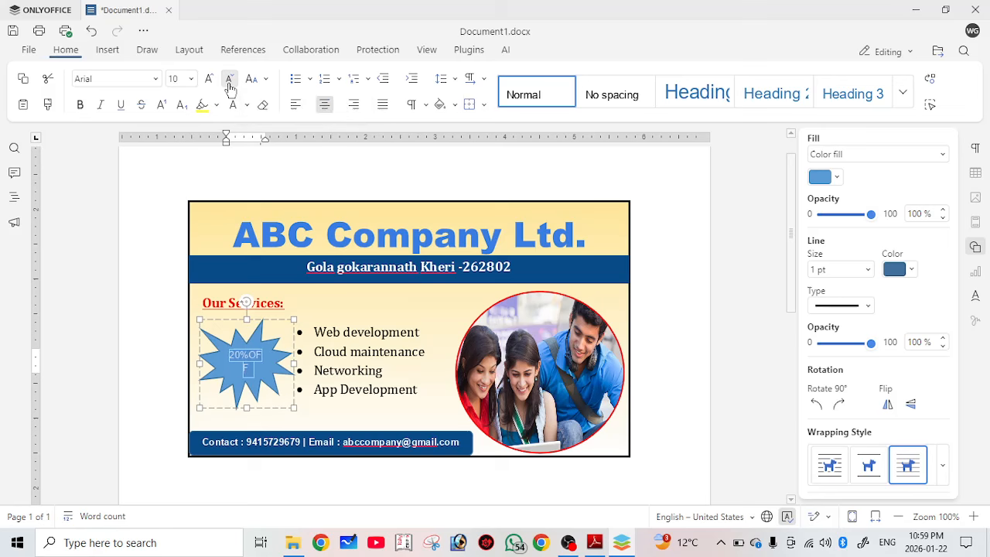
{"action": "left_click", "coordinate": [230, 79]}
{"action": "left_click", "coordinate": [230, 79]}
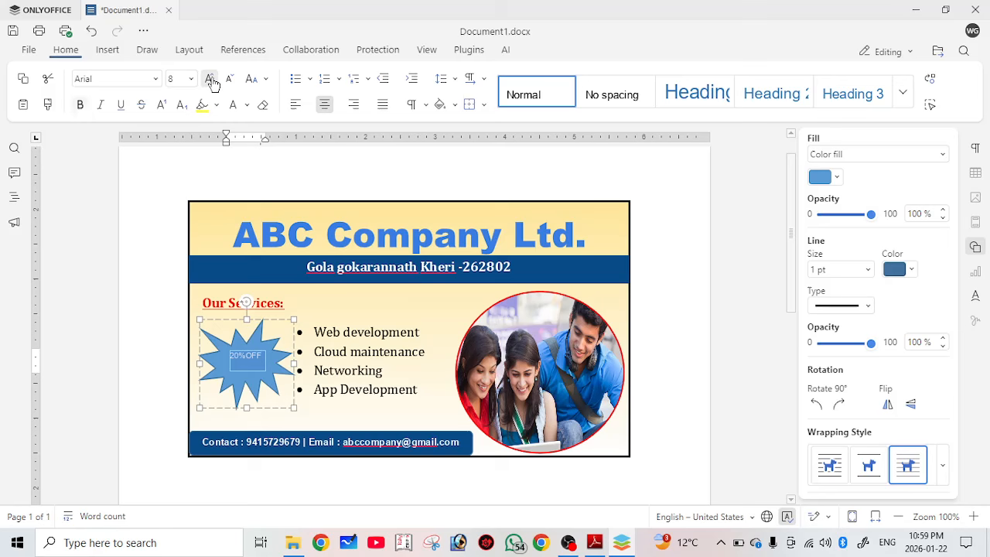
{"action": "left_click", "coordinate": [209, 80]}
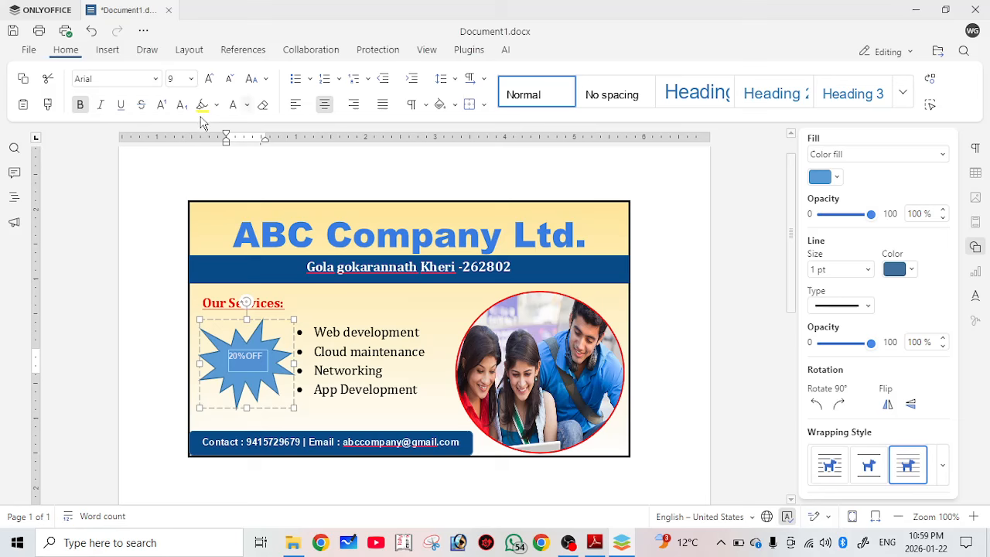
{"action": "left_click", "coordinate": [247, 106]}
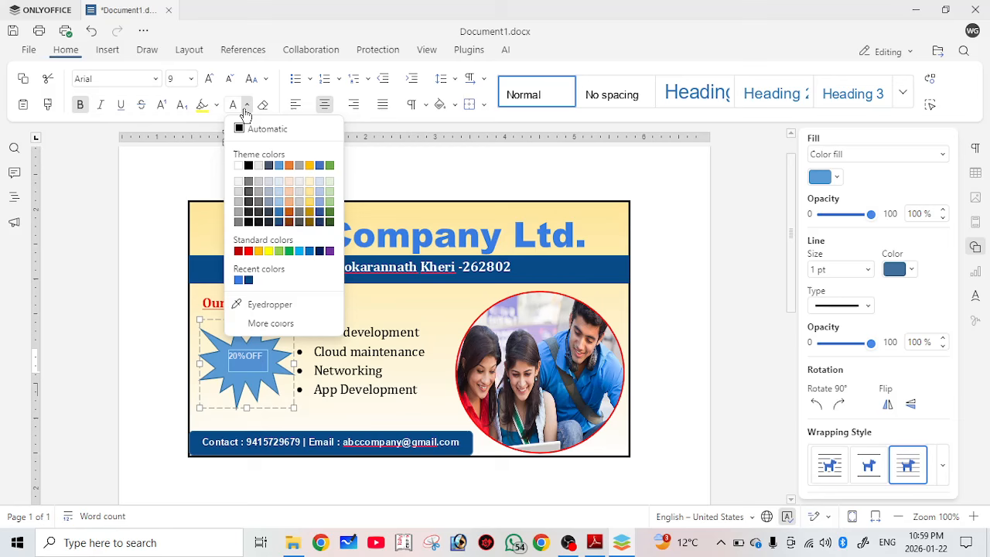
Turn the 20%OFF text white and set the starburst's outline thickness.
{"action": "left_click", "coordinate": [235, 383]}
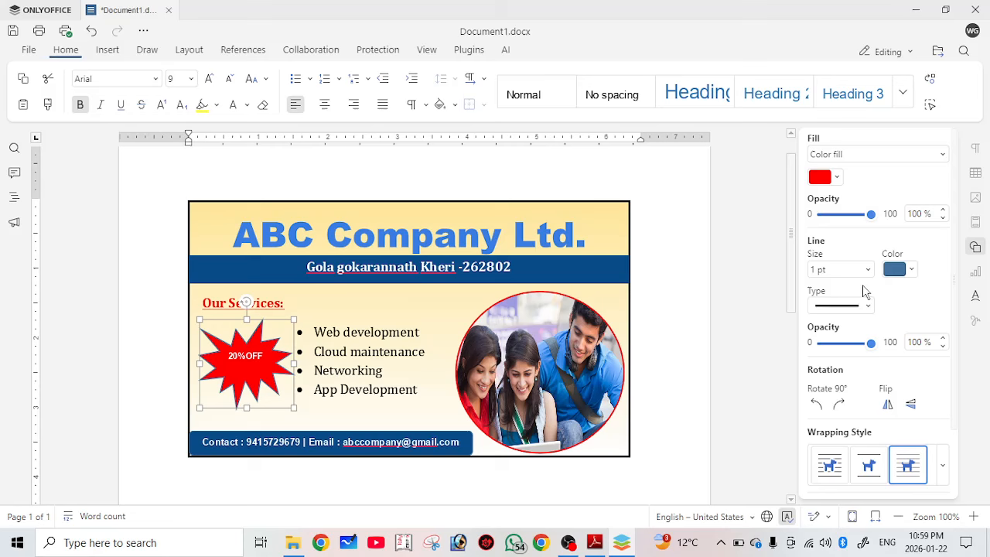
{"action": "left_click", "coordinate": [867, 270]}
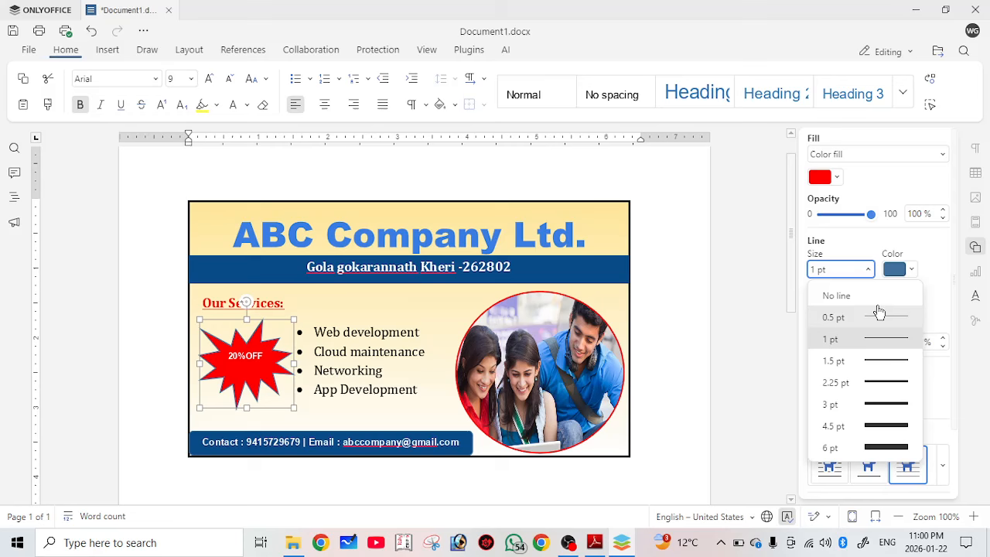
{"action": "left_click", "coordinate": [416, 264]}
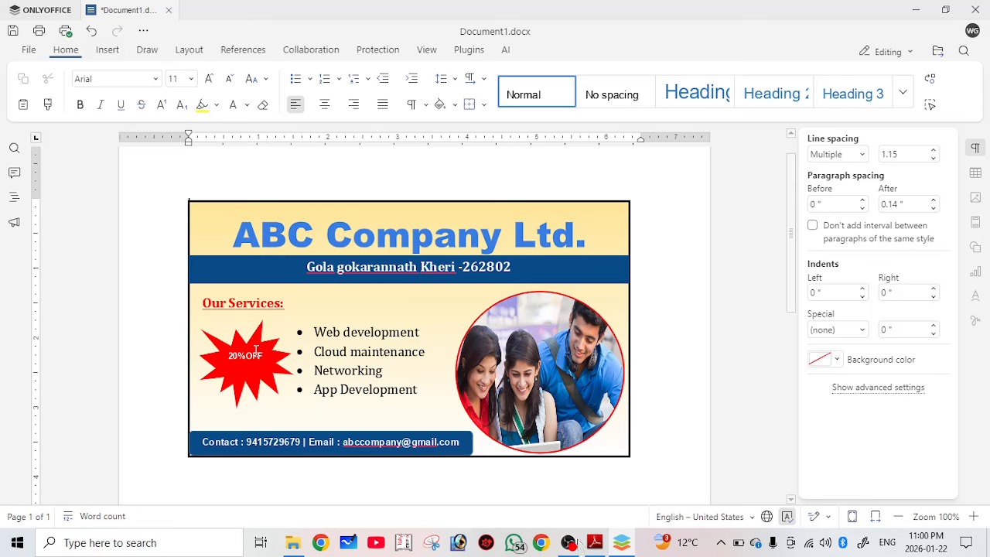
Switch to the exercise PDF and scroll down to the ABC COMPANY PVT. LTD. table.
{"action": "left_click", "coordinate": [594, 542]}
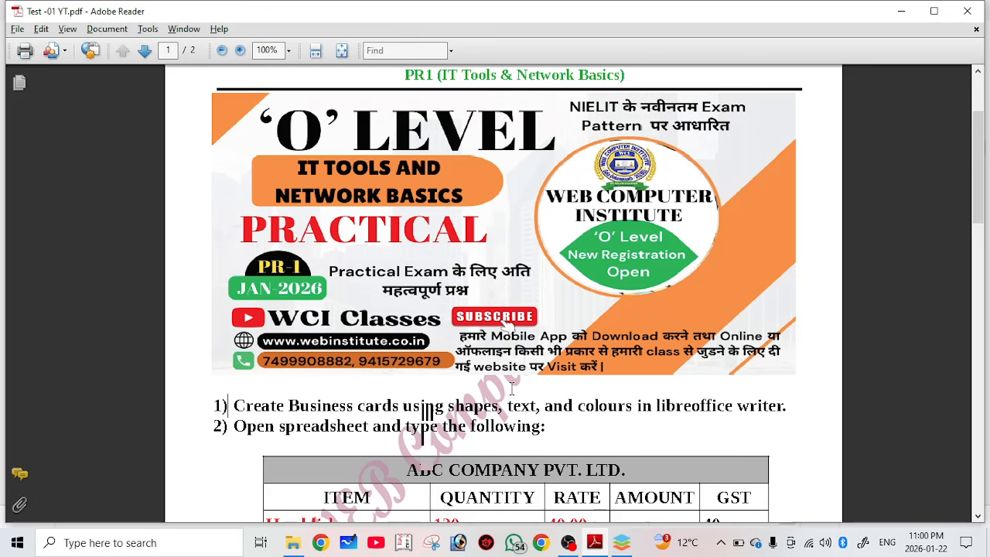
{"action": "scroll", "coordinate": [511, 388], "scroll_direction": "down", "scroll_amount": 3}
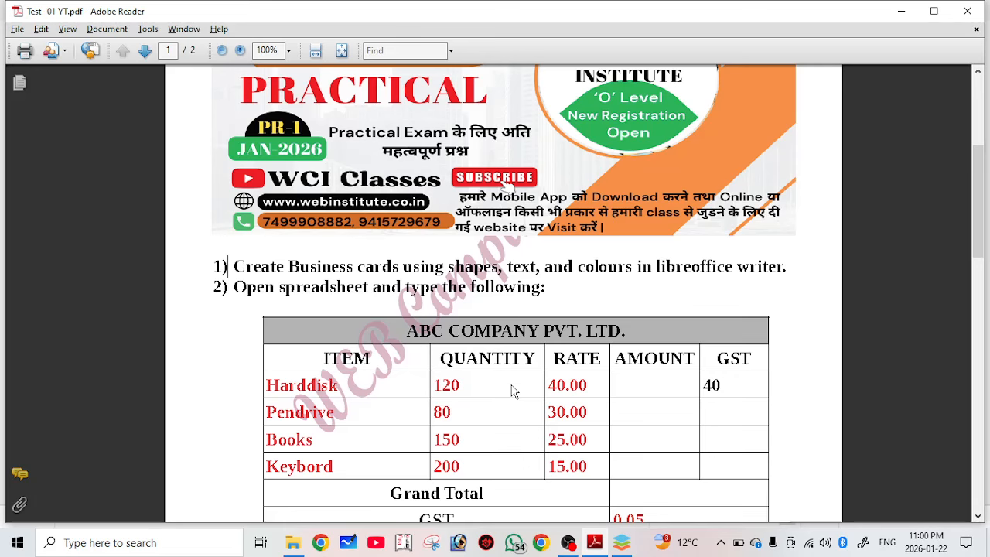
{"action": "scroll", "coordinate": [511, 390], "scroll_direction": "down", "scroll_amount": 1}
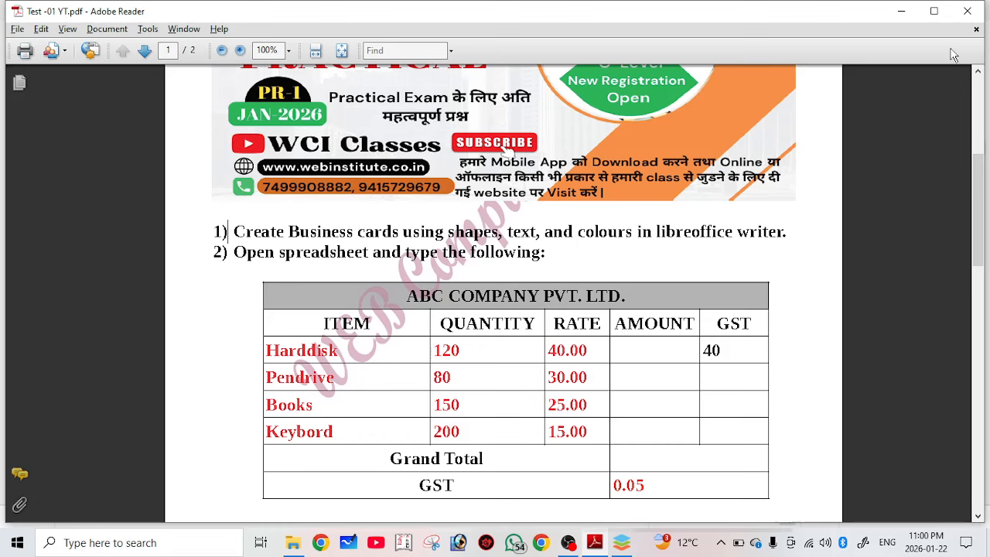
Minimize the PDF and use File > Create New > Spreadsheet to start Book1.xlsx.
{"action": "left_click", "coordinate": [901, 11]}
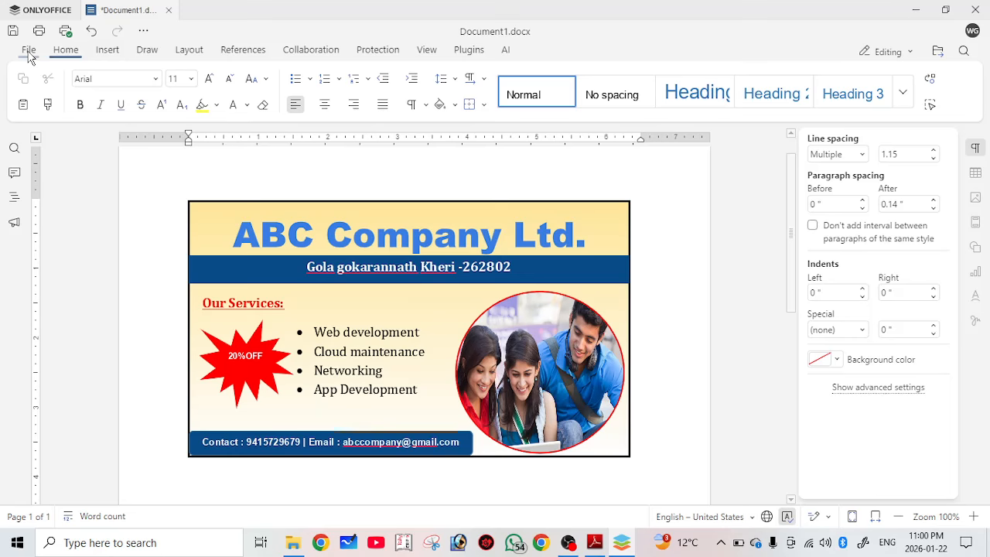
{"action": "left_click", "coordinate": [29, 51]}
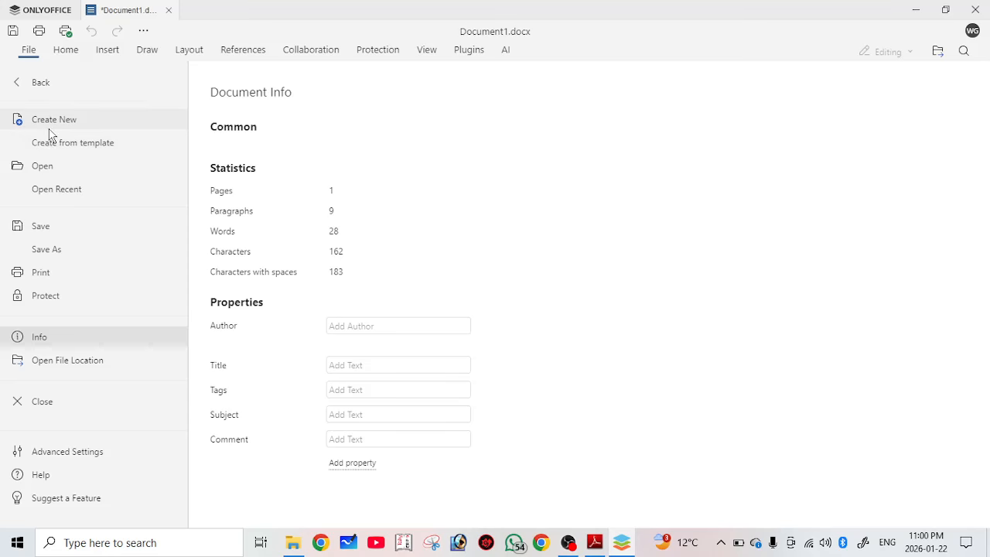
{"action": "left_click", "coordinate": [50, 130]}
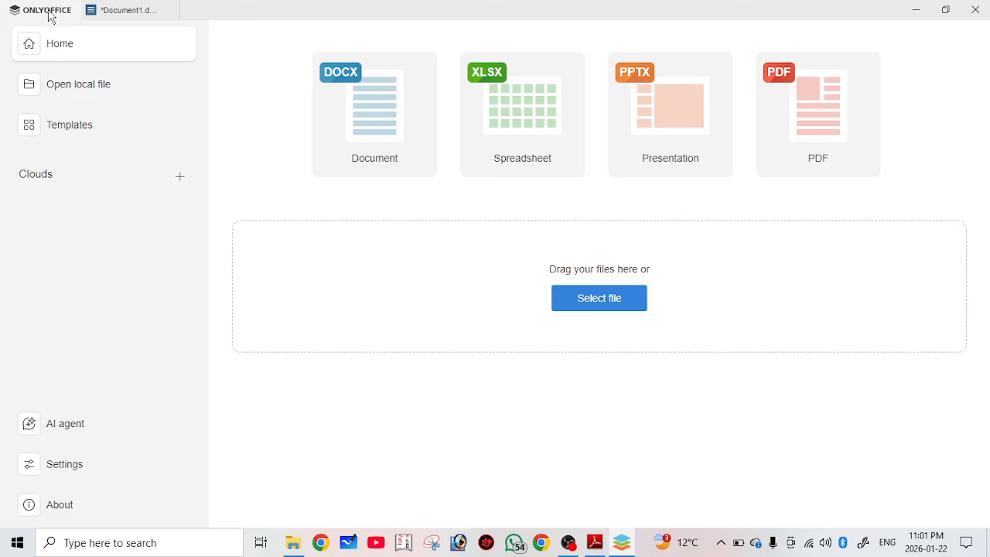
{"action": "left_click", "coordinate": [521, 142]}
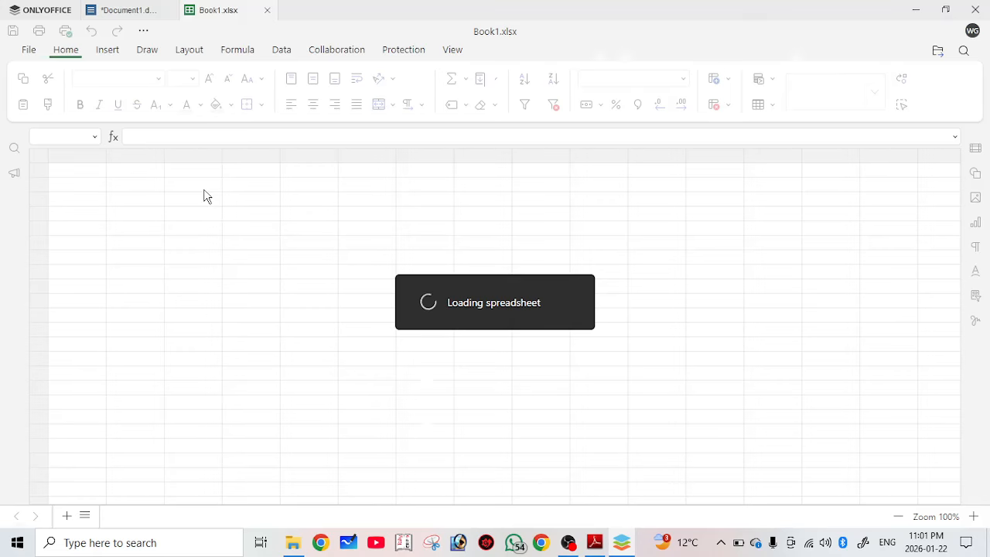
Type 'ABC COMPANY PVT. LTD.' in A1, then return to the PDF and maximize it.
{"action": "key", "text": "alt+Tab"}
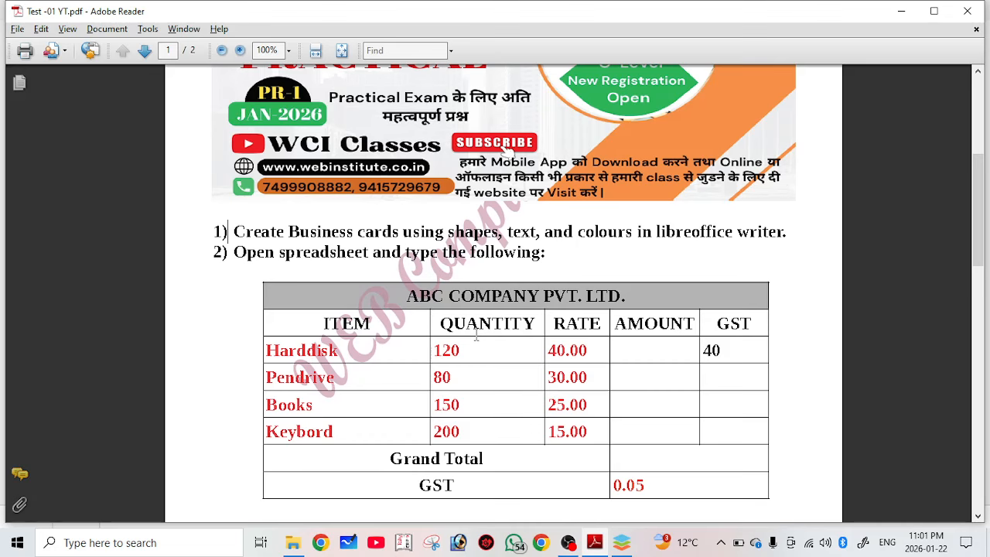
{"action": "key", "text": "alt+Tab"}
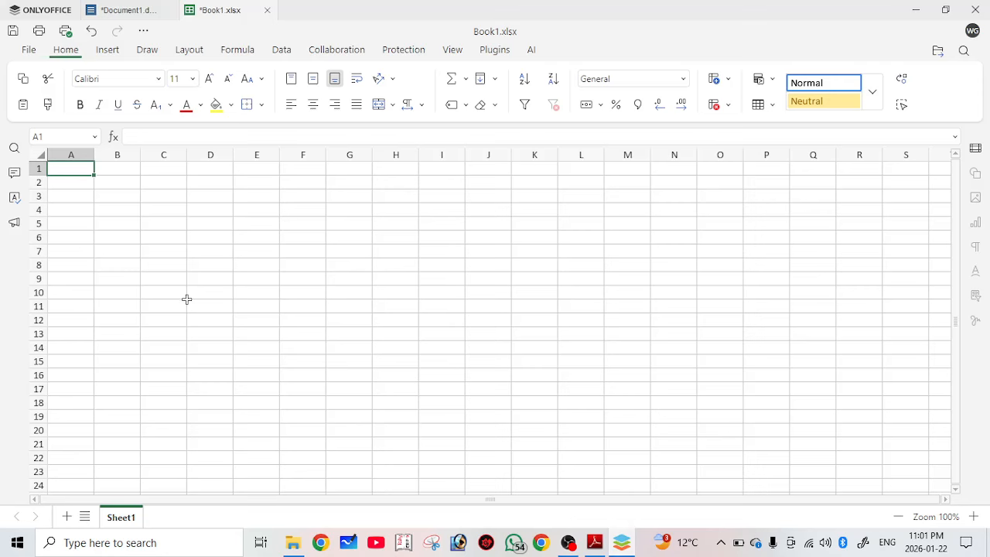
{"action": "type", "text": "A"}
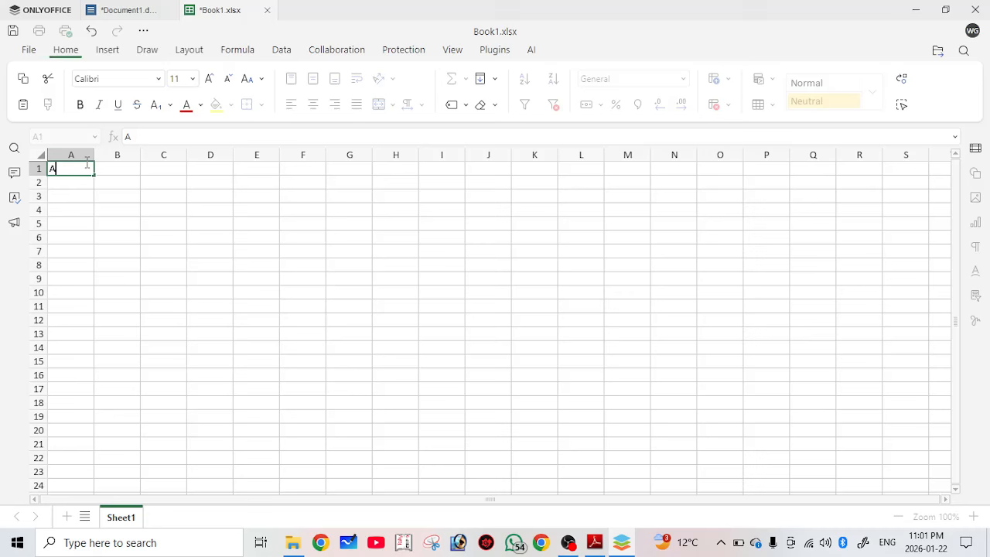
{"action": "type", "text": "BC COMPANY PV"}
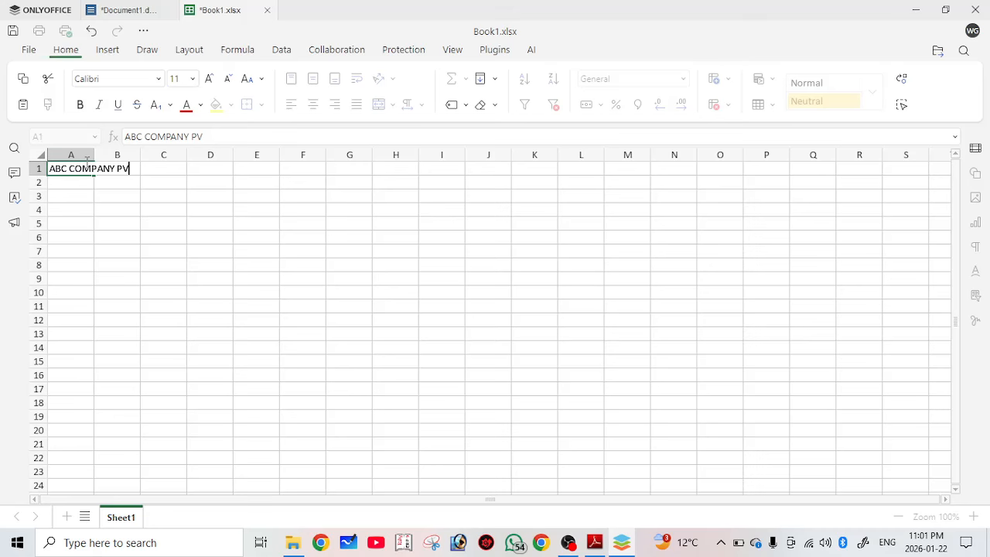
{"action": "type", "text": "T. LTD."}
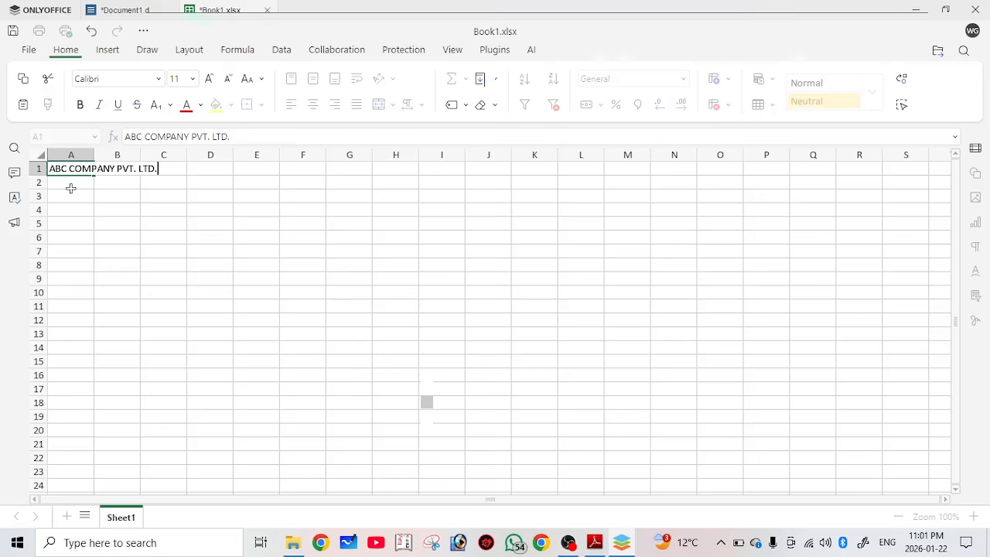
{"action": "key", "text": "alt+Tab"}
{"action": "left_click", "coordinate": [935, 13]}
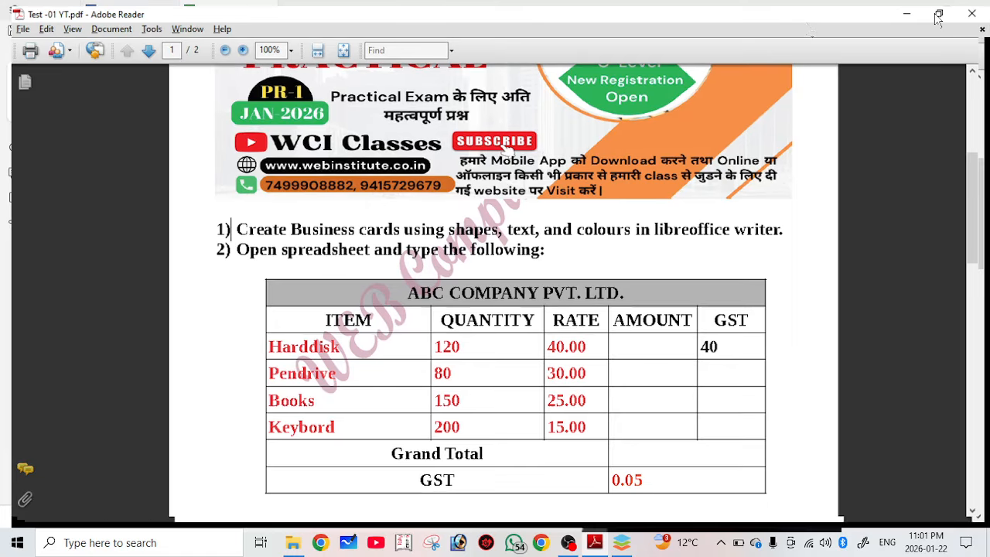
Restore the PDF window, position it beside the spreadsheet, and bring Book1 to the front.
{"action": "left_click", "coordinate": [938, 14]}
{"action": "left_click_drag", "start_coordinate": [887, 97], "coordinate": [940, 107]}
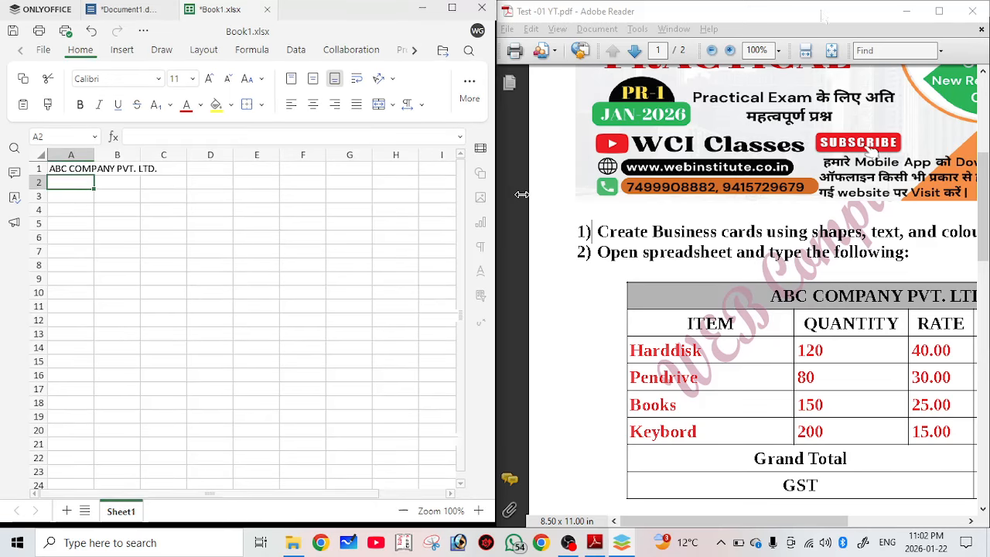
{"action": "left_click_drag", "start_coordinate": [828, 21], "coordinate": [801, 21]}
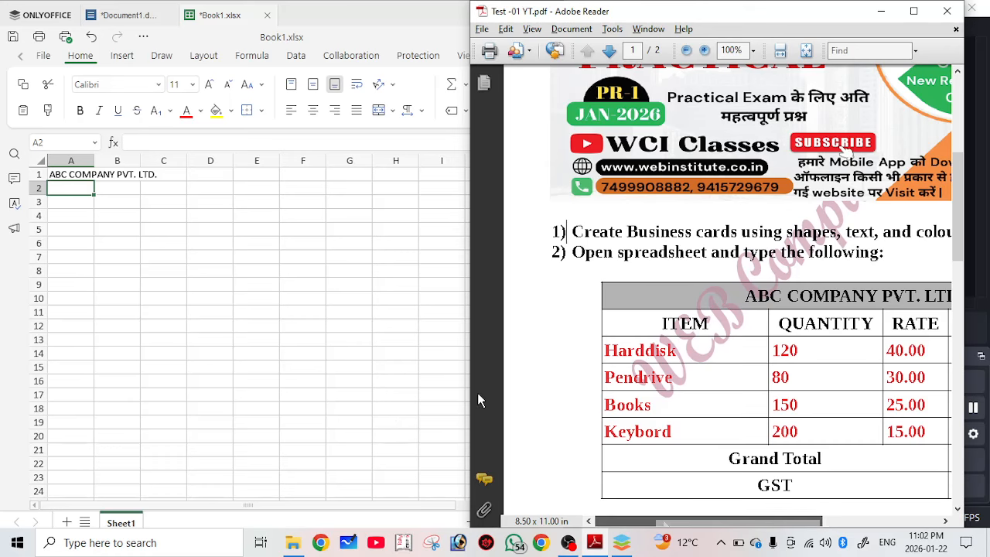
{"action": "left_click_drag", "start_coordinate": [664, 522], "coordinate": [695, 523]}
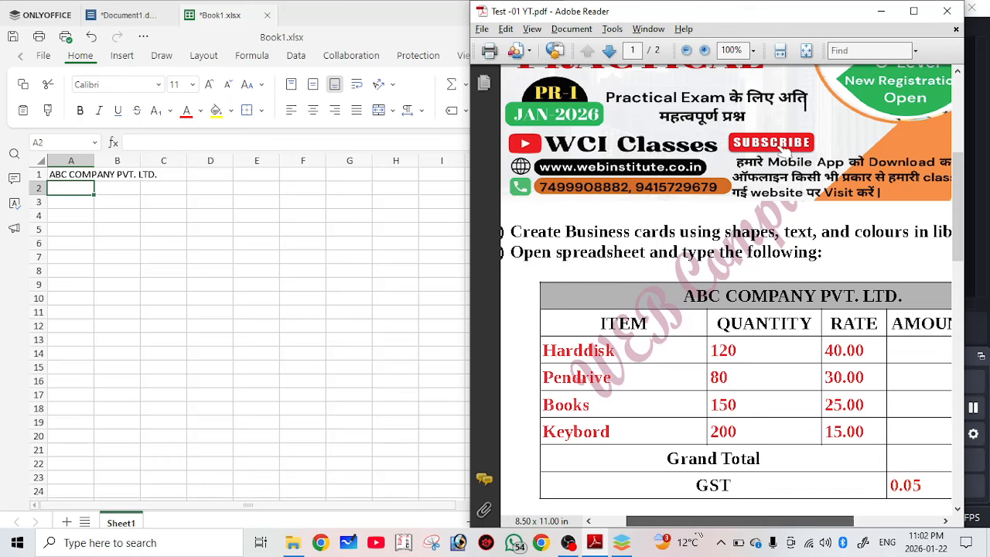
{"action": "left_click_drag", "start_coordinate": [699, 535], "coordinate": [706, 533]}
{"action": "left_click", "coordinate": [164, 257]}
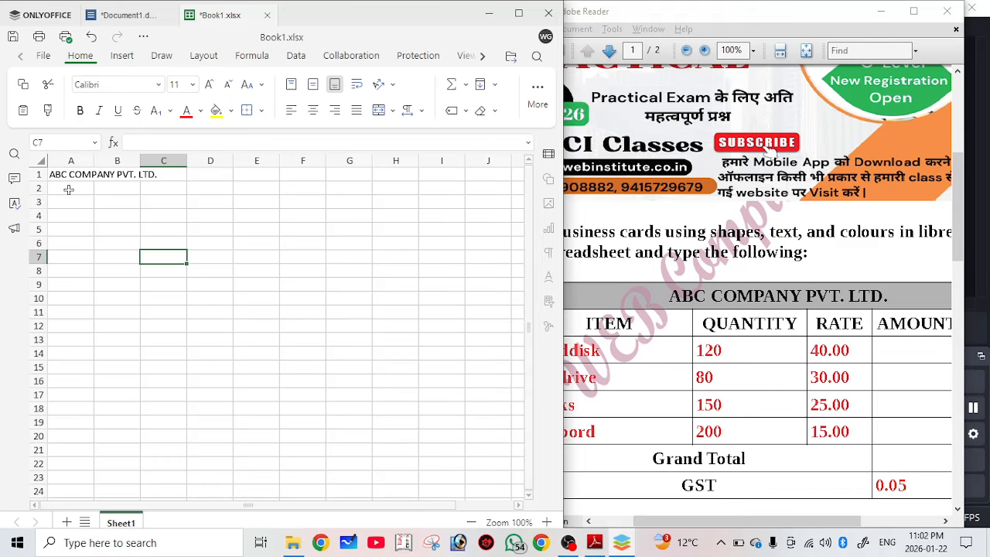
Enter the headers ITEM, QUANTITY, RATE, AMOUNT and GST across A2:E2.
{"action": "left_click", "coordinate": [68, 190]}
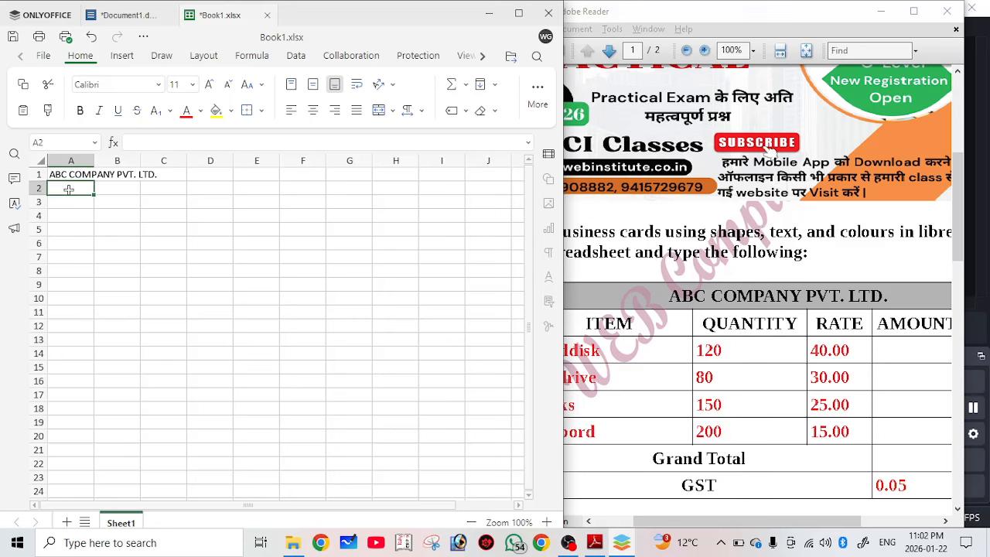
{"action": "type", "text": "i"}
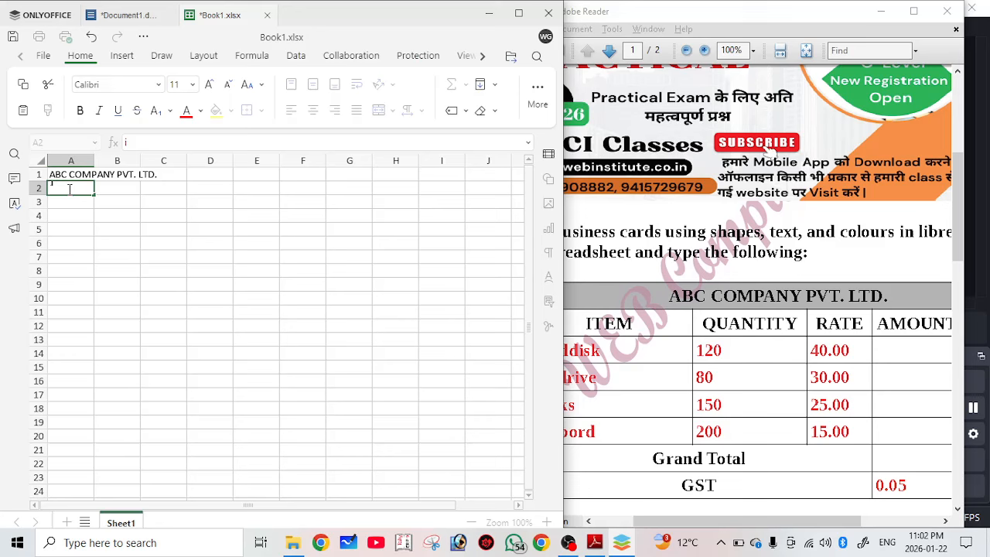
{"action": "key", "text": "BackSpace"}
{"action": "type", "text": "ITEM"}
{"action": "key", "text": "Tab"}
{"action": "type", "text": "Q"}
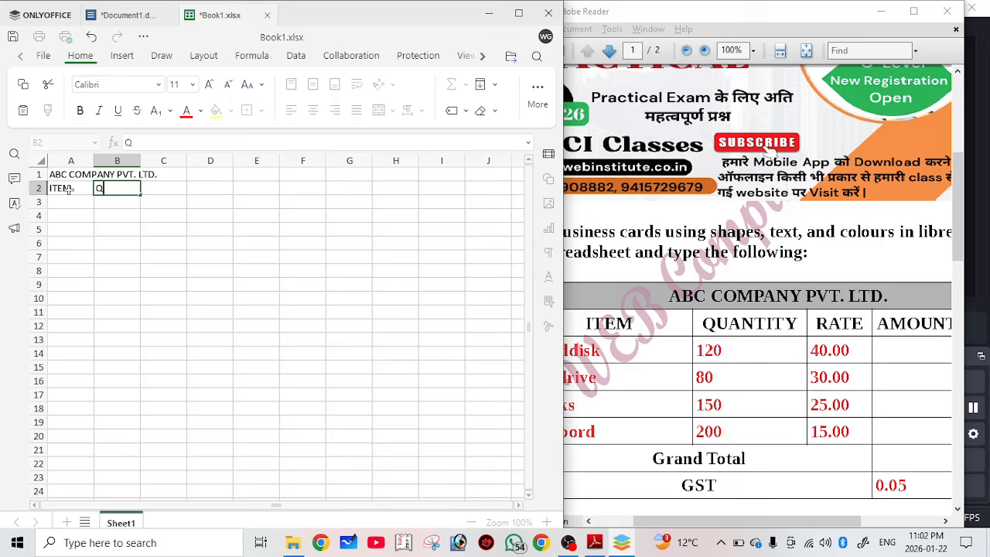
{"action": "type", "text": "UANTITY"}
{"action": "key", "text": "Tab"}
{"action": "type", "text": "RA"}
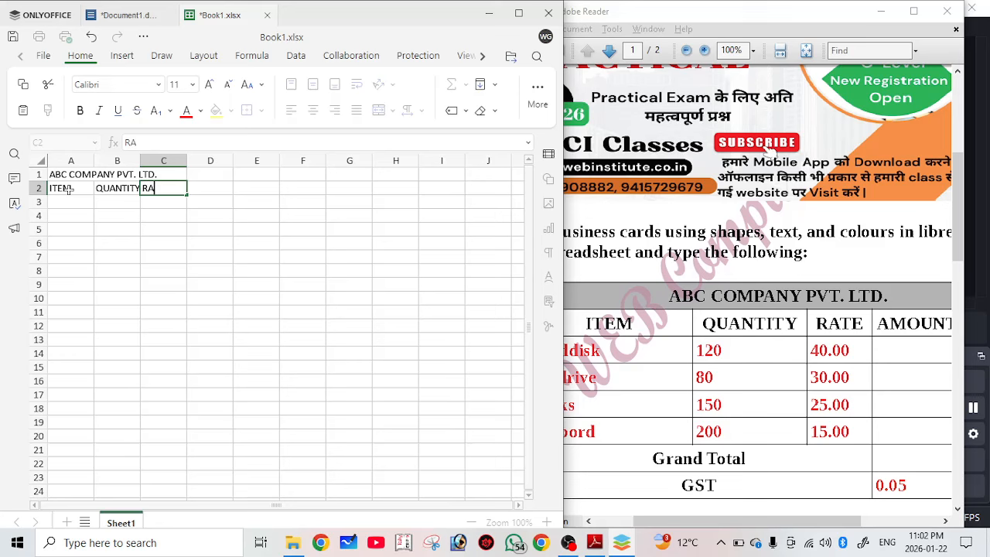
{"action": "type", "text": "TE"}
{"action": "key", "text": "Tab"}
{"action": "type", "text": "AMO"}
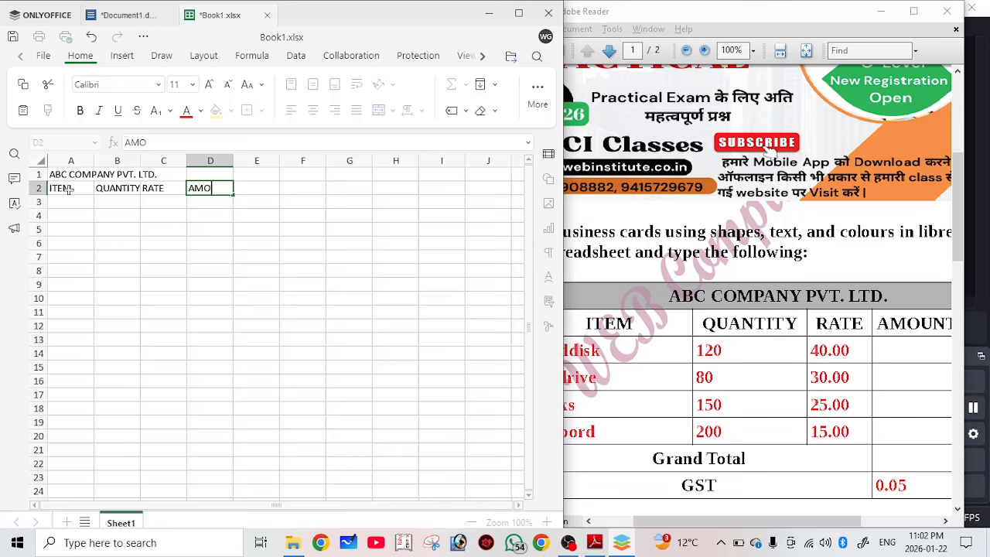
{"action": "type", "text": "UNT"}
{"action": "key", "text": "Tab"}
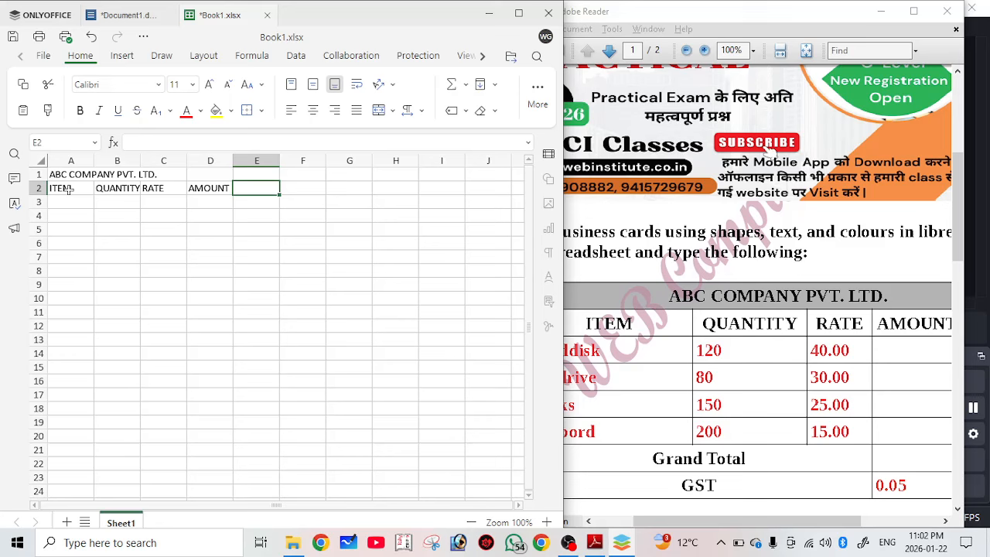
{"action": "type", "text": "GST"}
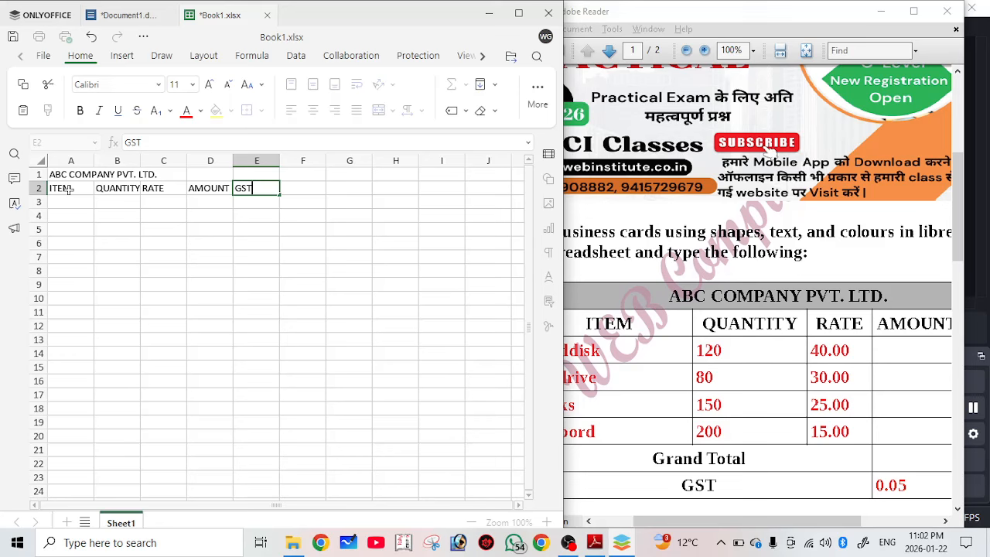
{"action": "key", "text": "Return"}
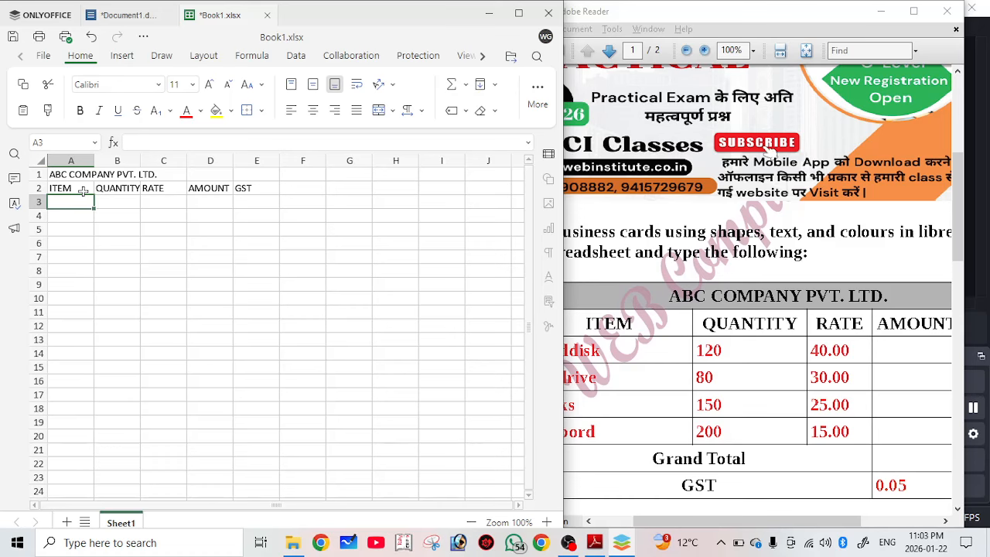
Check the item rows in the reference PDF, then type Harddisk into A3.
{"action": "key", "text": "alt+Tab"}
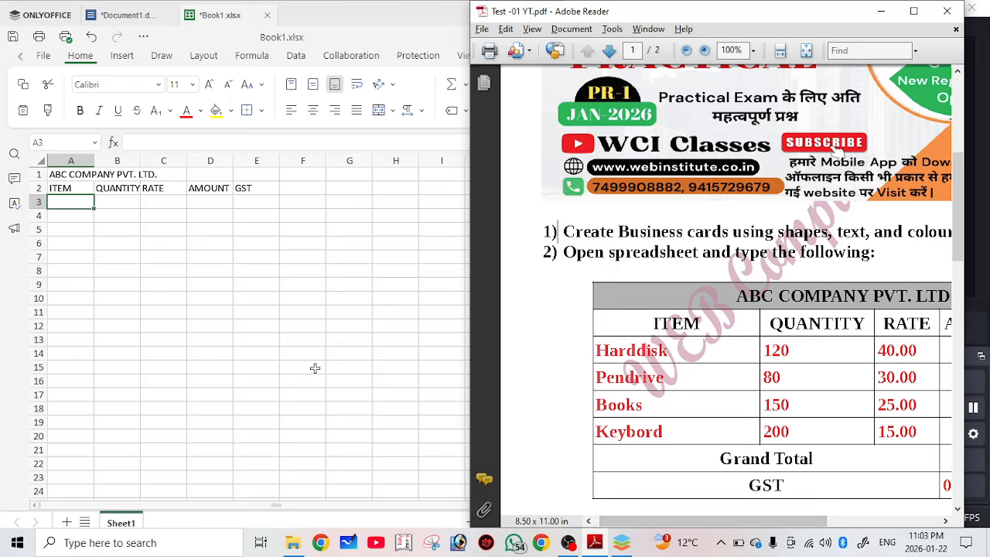
{"action": "left_click", "coordinate": [56, 204]}
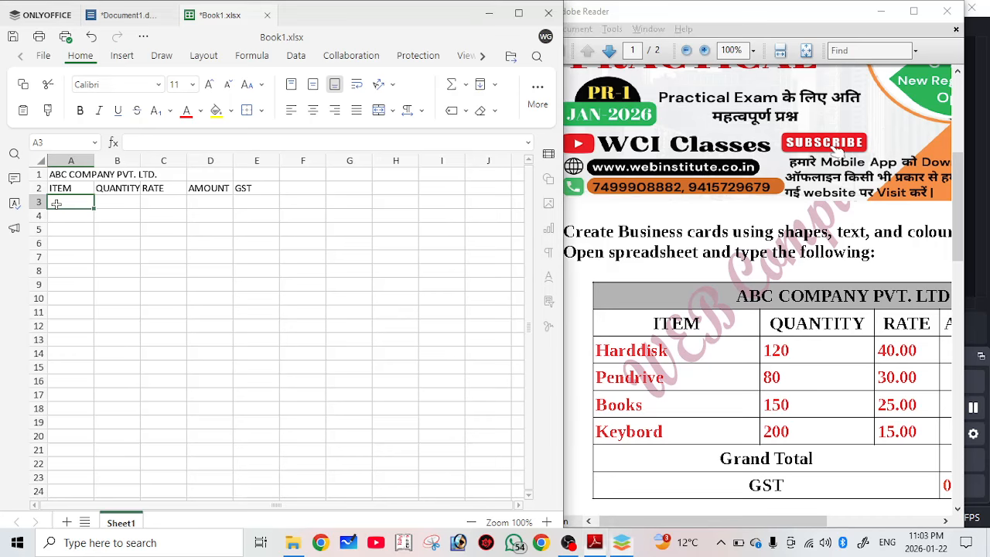
{"action": "type", "text": "H"}
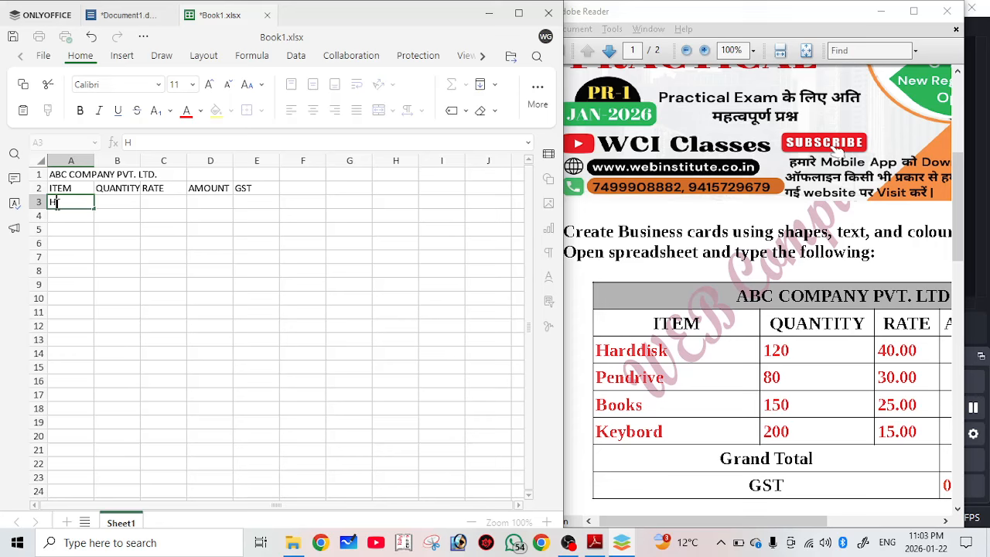
{"action": "type", "text": "arddisk"}
Give Harddisk quantity 120 and rate 40, and add Pendrive with 80 at 30.
{"action": "key", "text": "Tab"}
{"action": "type", "text": "120"}
{"action": "key", "text": "Tab"}
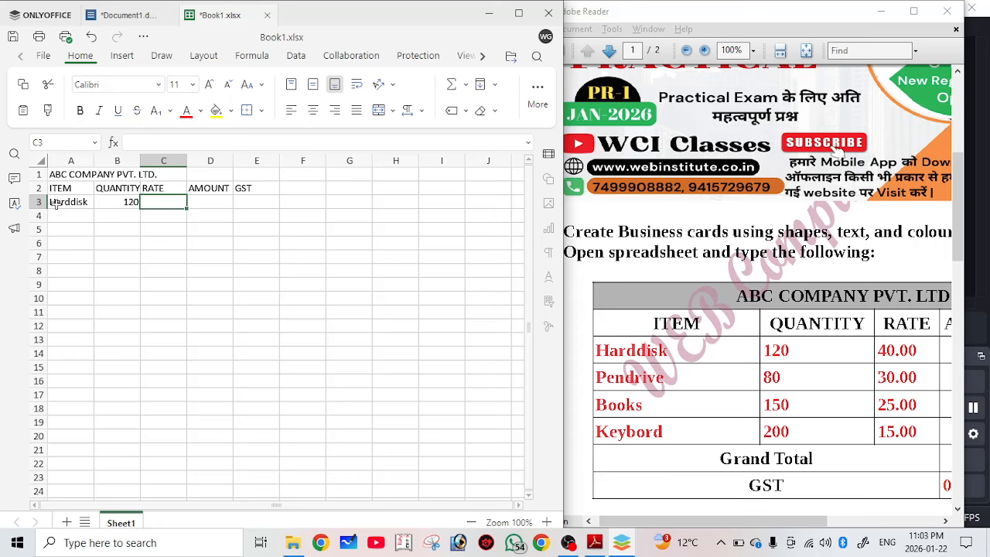
{"action": "type", "text": "40.00"}
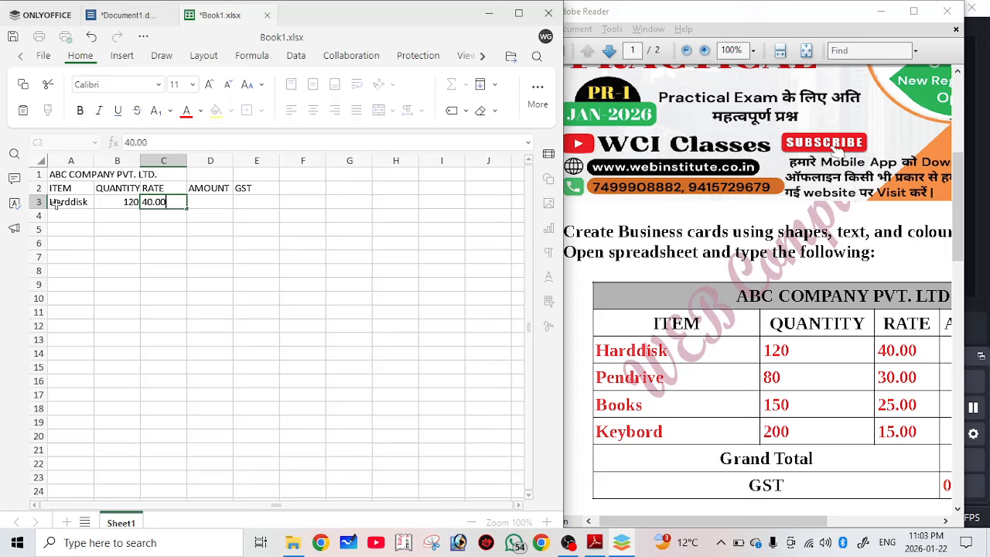
{"action": "key", "text": "Return"}
{"action": "type", "text": "Pen"}
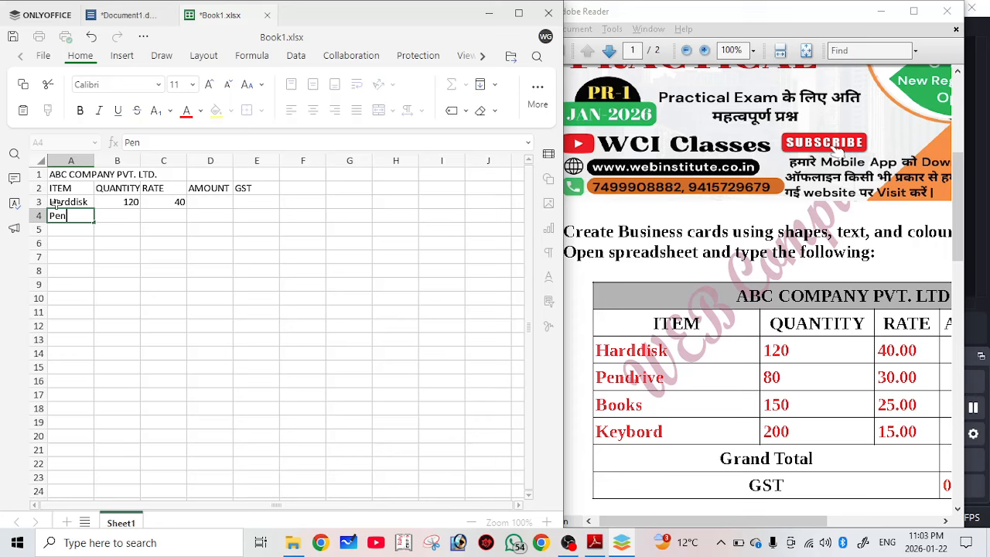
{"action": "type", "text": "drive"}
{"action": "key", "text": "Tab"}
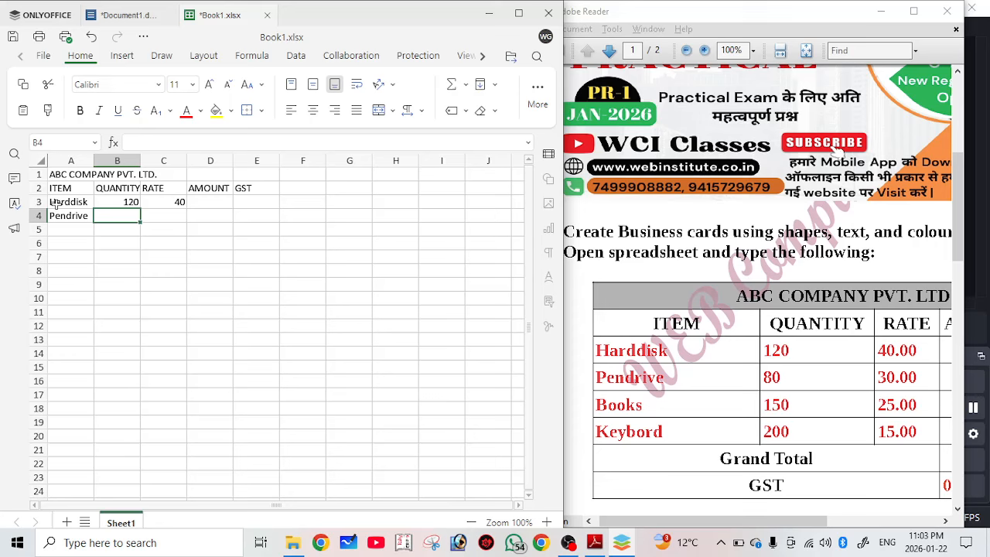
{"action": "type", "text": "80"}
{"action": "key", "text": "Tab"}
{"action": "type", "text": "3"}
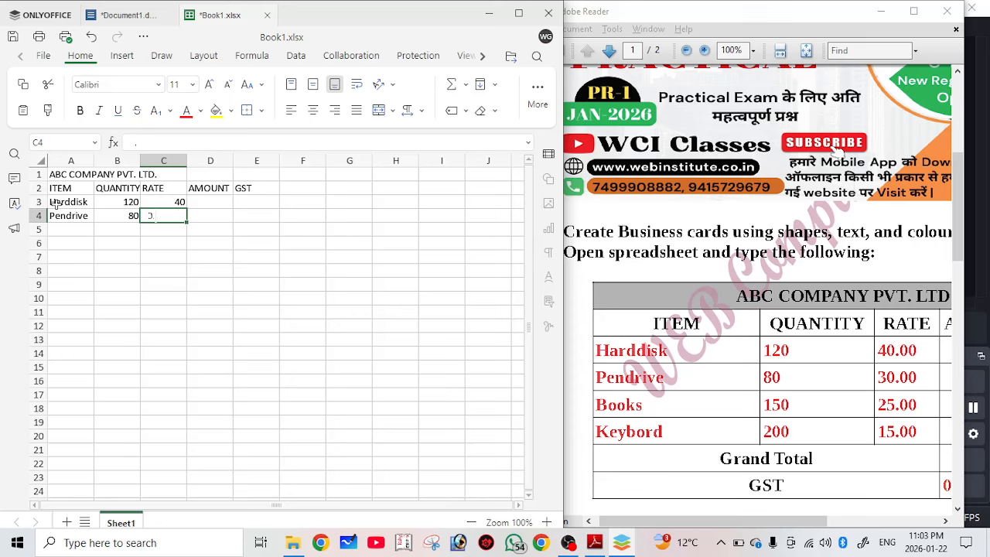
{"action": "type", "text": "0.00"}
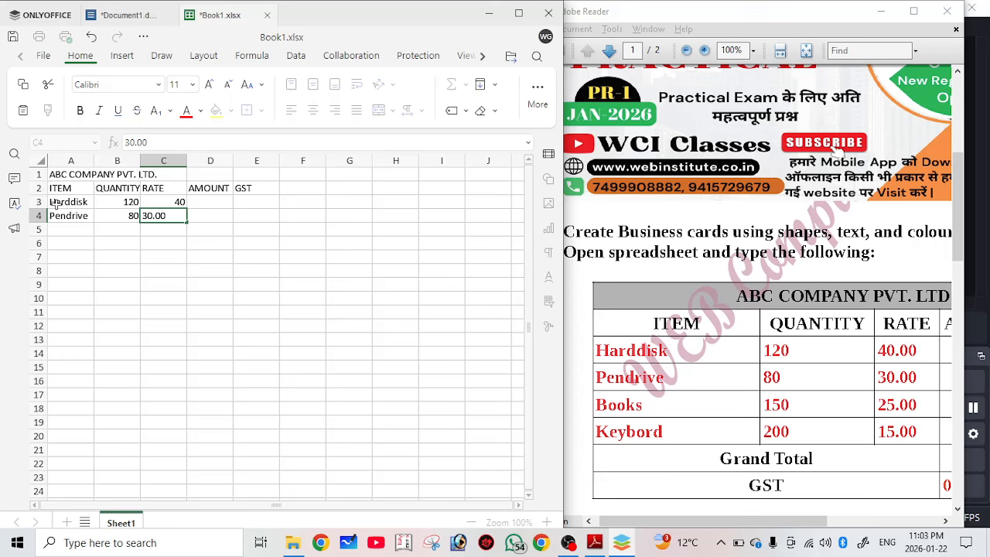
{"action": "key", "text": "Return"}
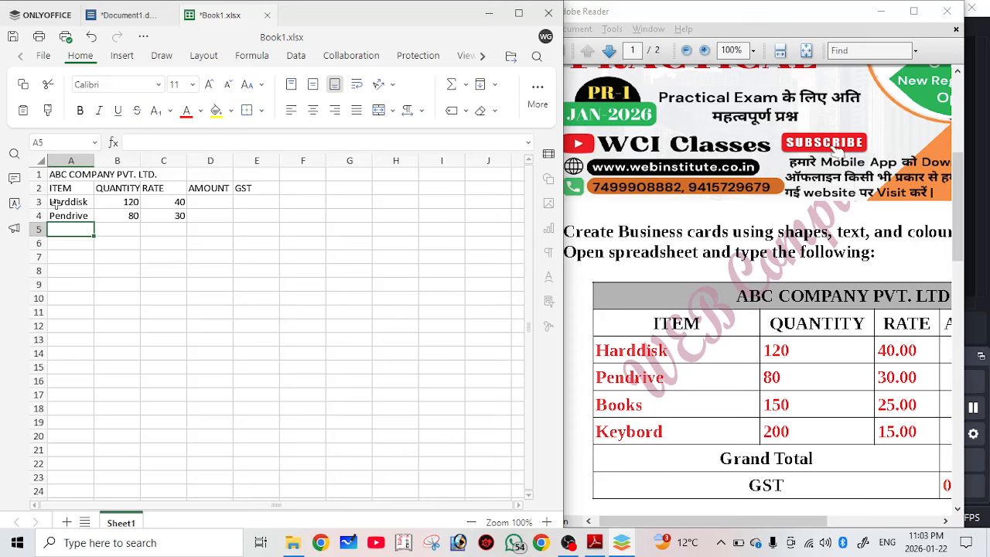
Add the rows books (150, 25) and Keybord (200, 15).
{"action": "type", "text": "books"}
{"action": "key", "text": "Tab"}
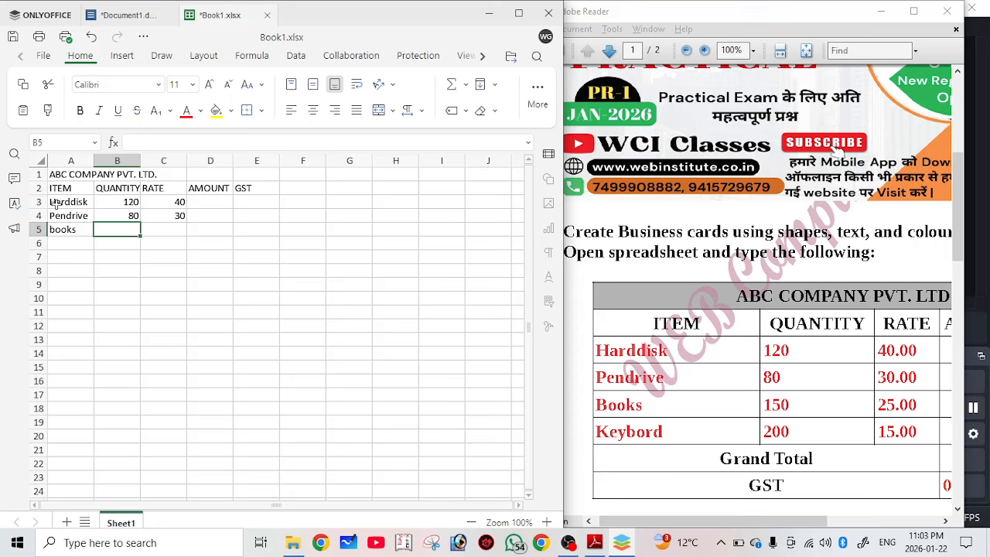
{"action": "type", "text": "150"}
{"action": "key", "text": "Tab"}
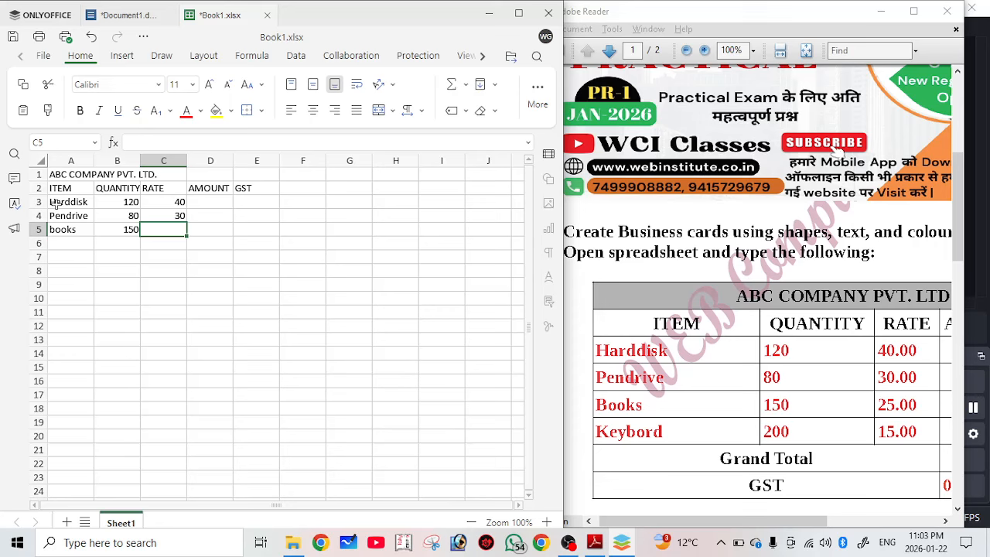
{"action": "type", "text": "25"}
{"action": "key", "text": "Tab"}
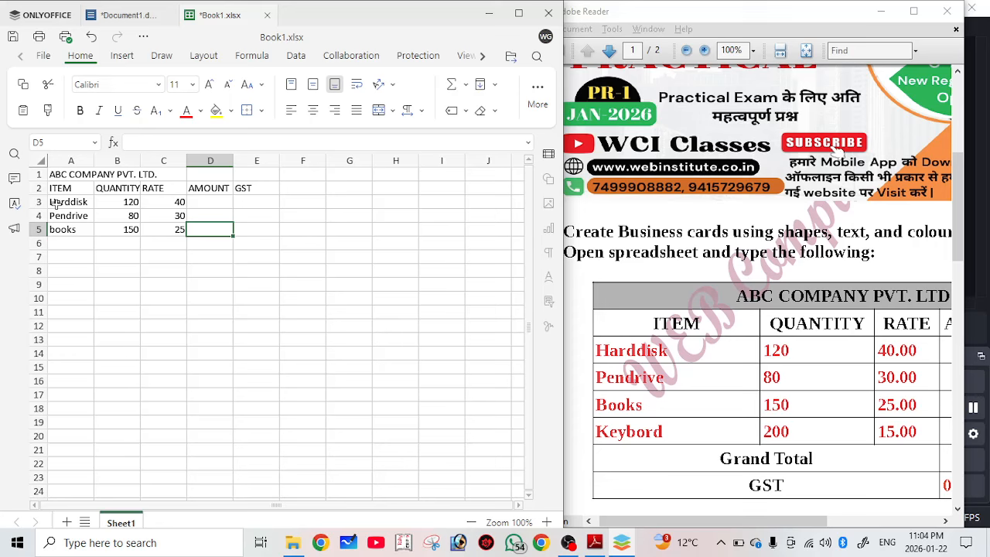
{"action": "key", "text": "Return"}
{"action": "type", "text": "key b"}
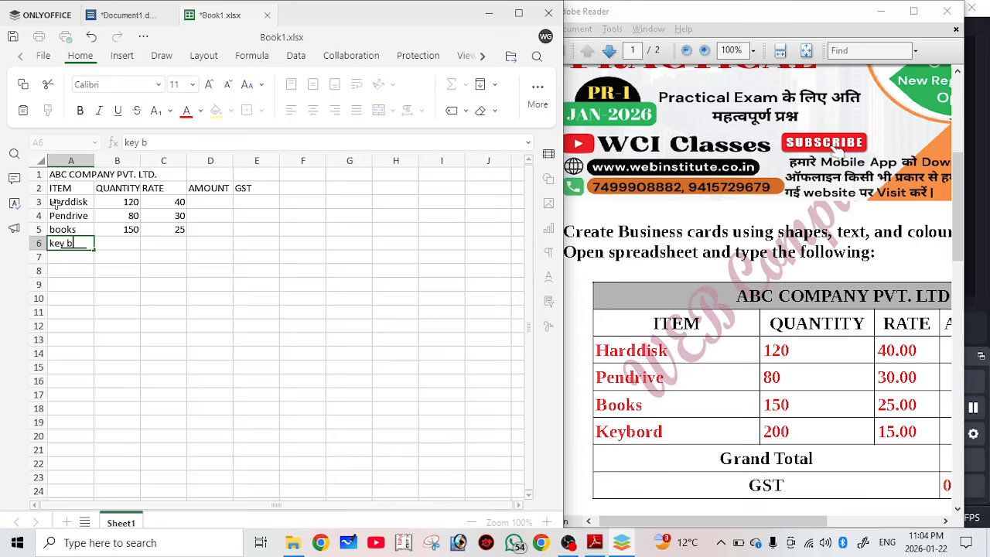
{"action": "key", "text": "BackSpace"}
{"action": "key", "text": "BackSpace"}
{"action": "key", "text": "BackSpace"}
{"action": "key", "text": "BackSpace"}
{"action": "key", "text": "BackSpace"}
{"action": "type", "text": "Keybord"}
{"action": "key", "text": "Tab"}
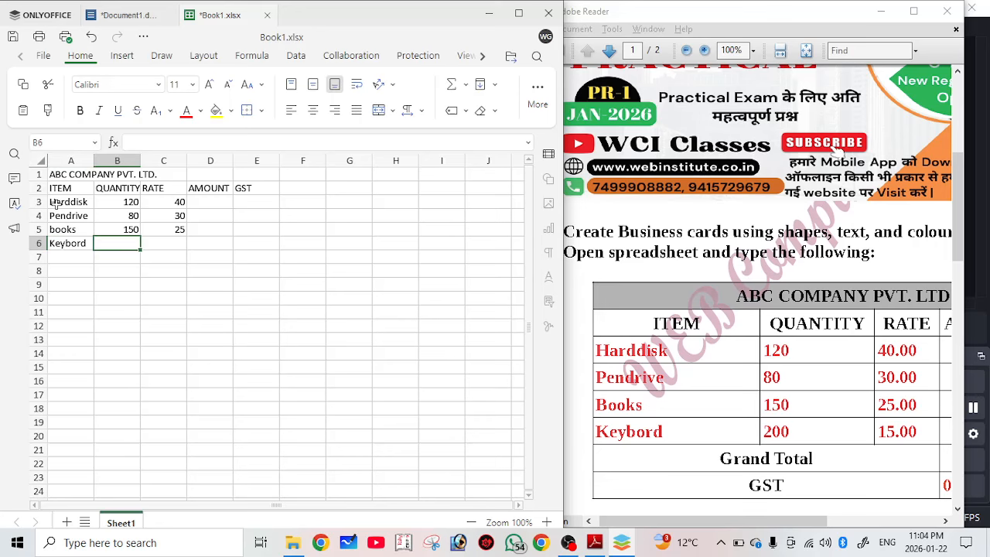
{"action": "type", "text": "200"}
{"action": "key", "text": "Tab"}
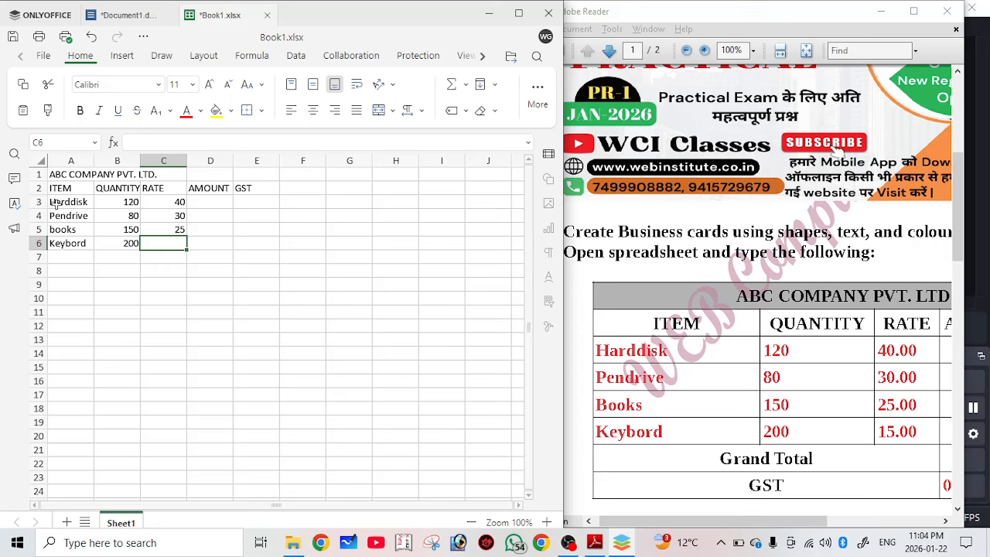
{"action": "type", "text": "15"}
{"action": "key", "text": "Tab"}
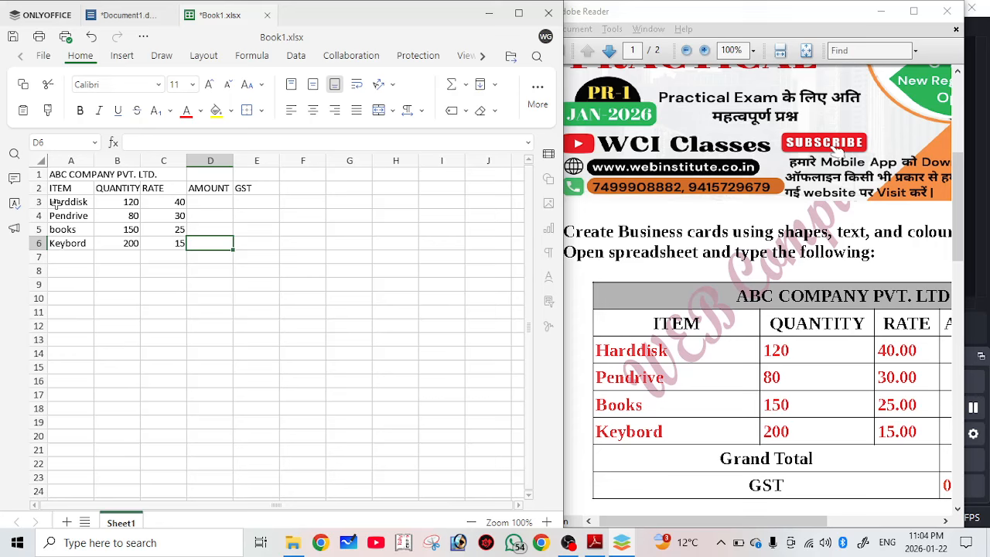
Type the labels Grand Total in A7 and GST in A8.
{"action": "key", "text": "Return"}
{"action": "type", "text": "Grand T"}
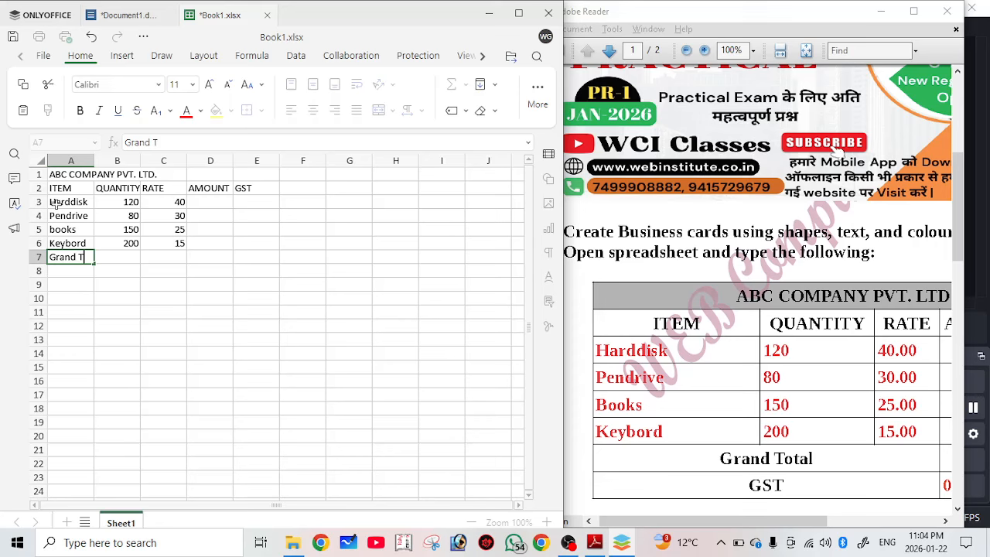
{"action": "type", "text": "otal"}
{"action": "key", "text": "Return"}
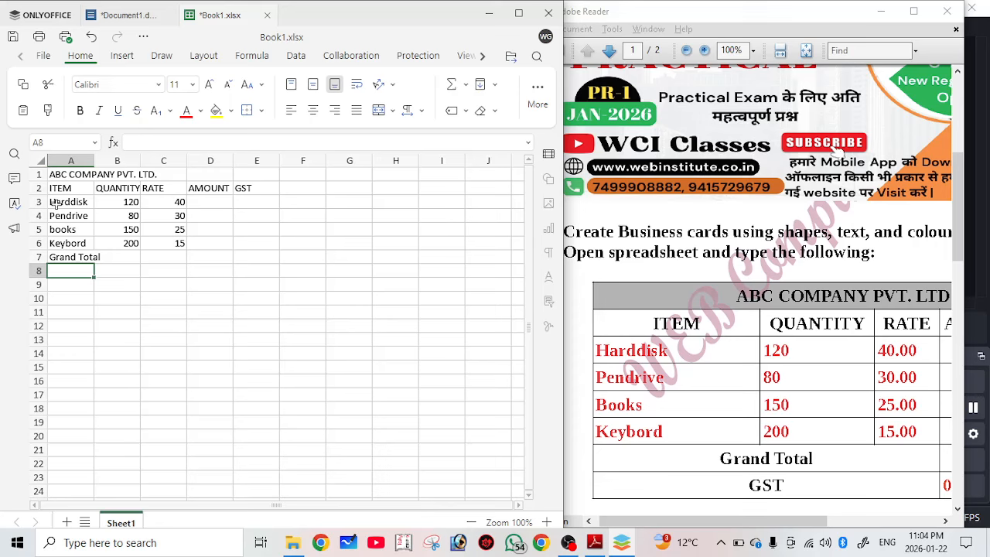
{"action": "type", "text": "GST"}
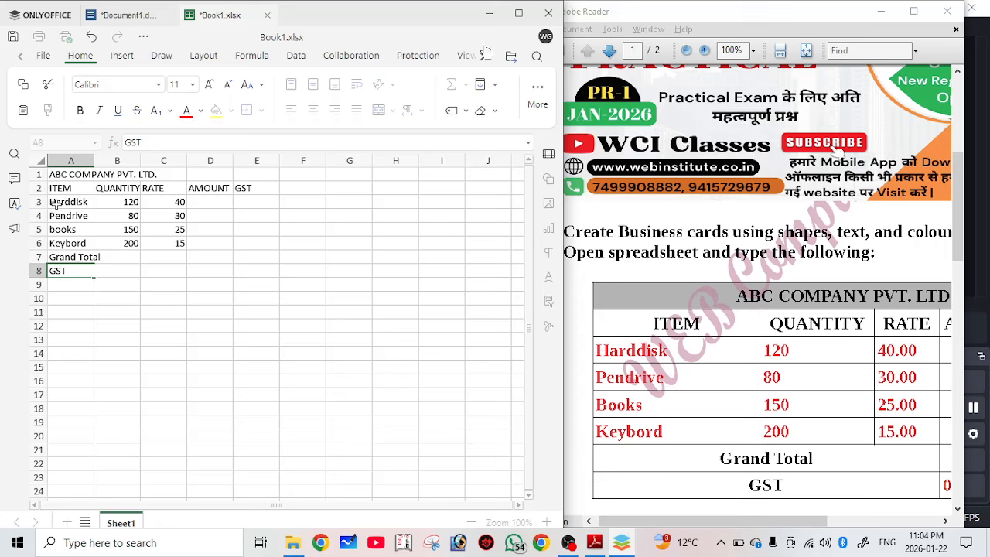
{"action": "key", "text": "Tab"}
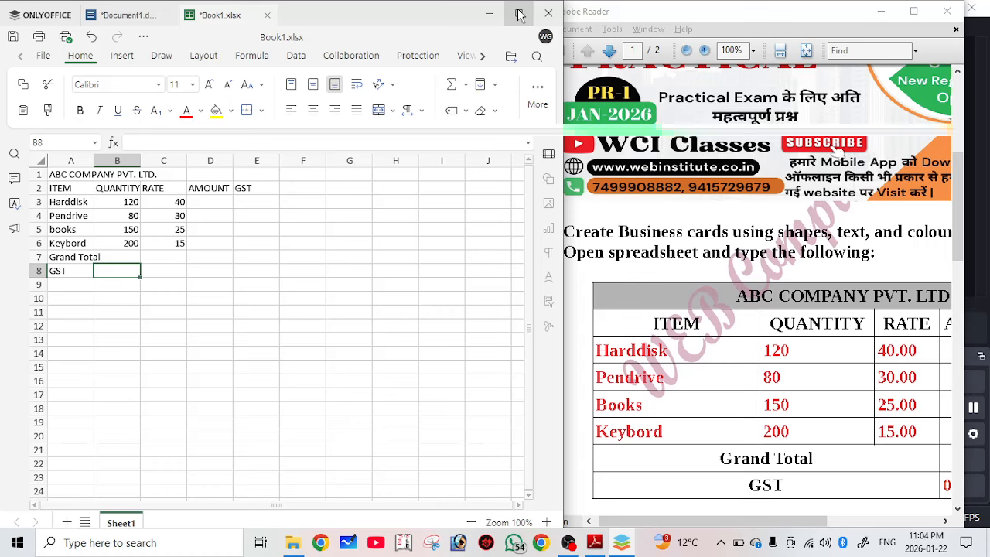
Maximize the window, zoom the sheet in to 190%, and select the title row A1:E1.
{"action": "left_click", "coordinate": [520, 14]}
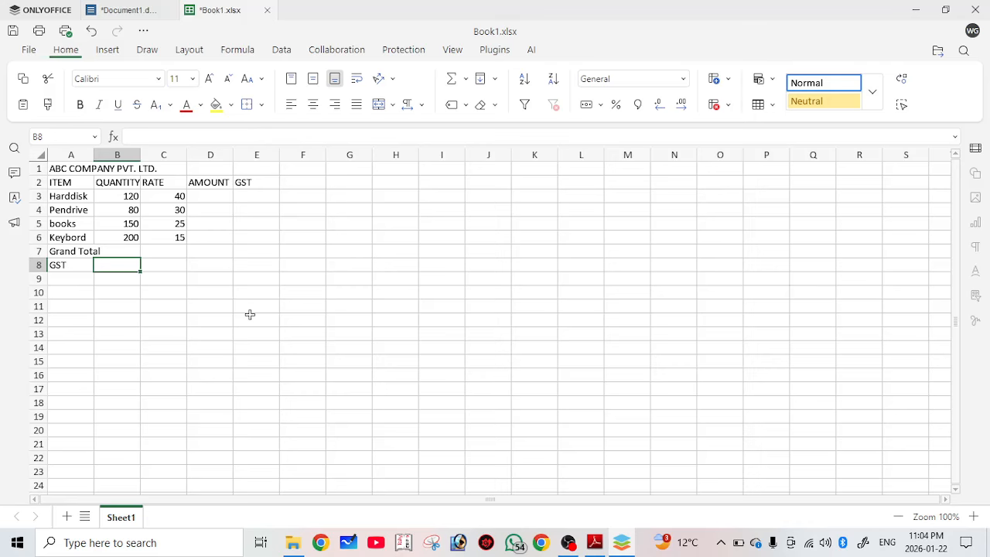
{"action": "left_click", "coordinate": [973, 517]}
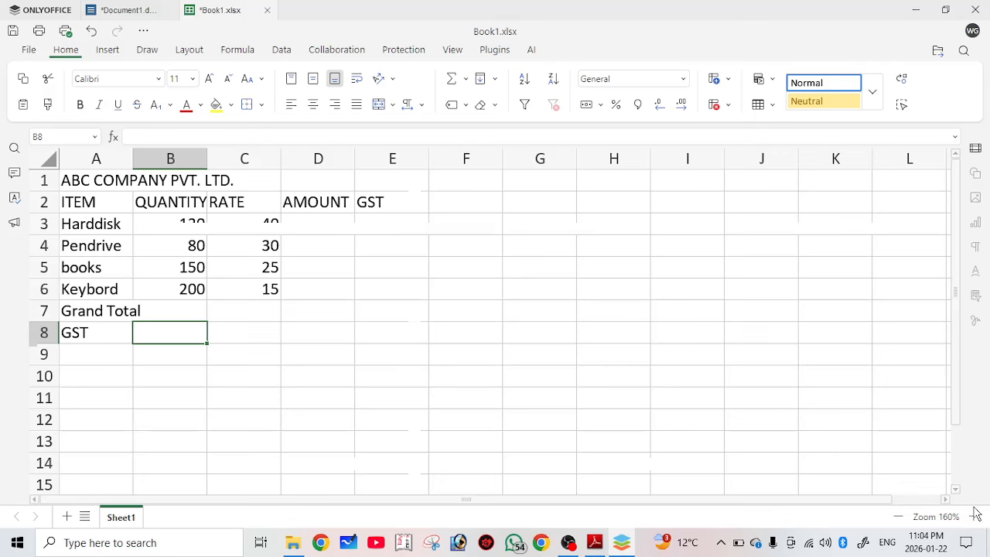
{"action": "left_click", "coordinate": [974, 517]}
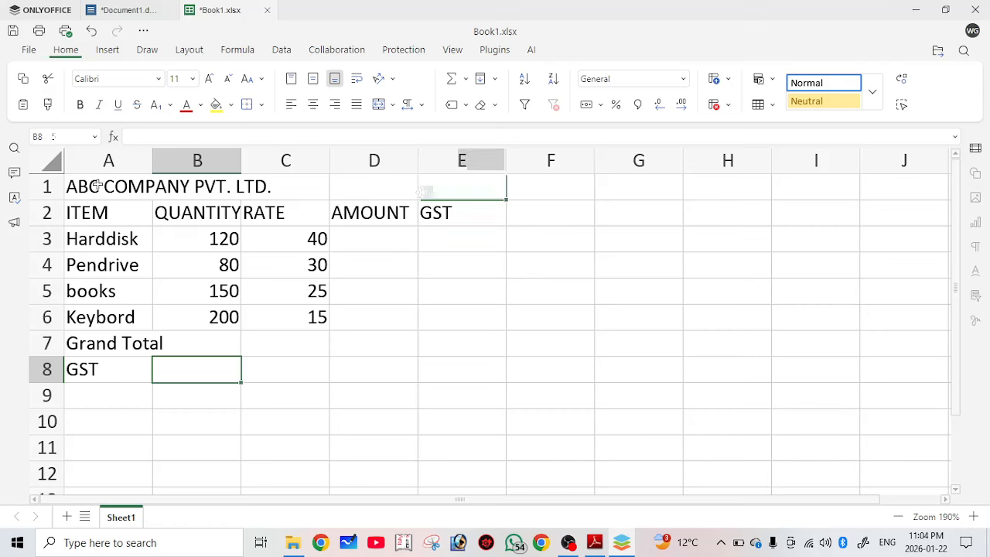
{"action": "left_click_drag", "start_coordinate": [98, 186], "coordinate": [429, 192]}
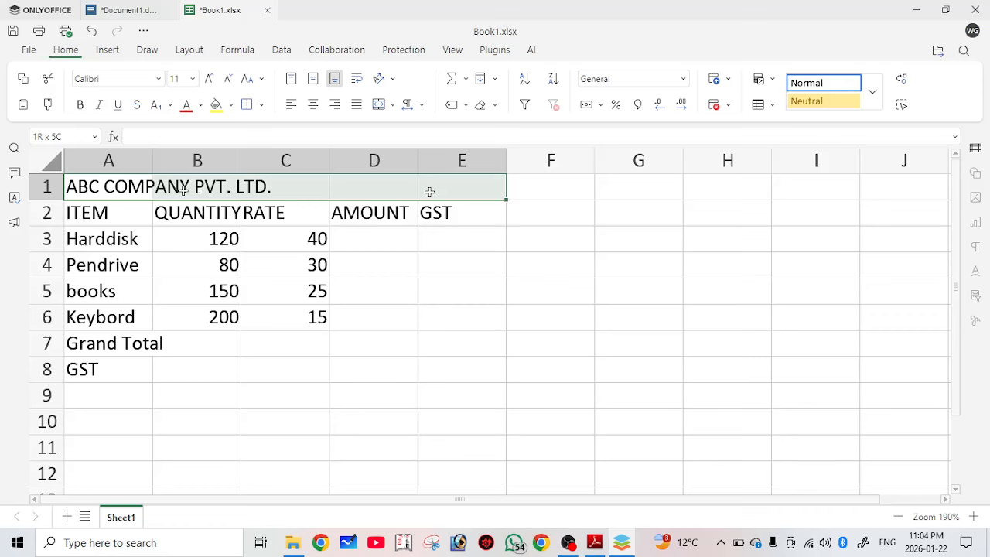
{"action": "left_click", "coordinate": [251, 341]}
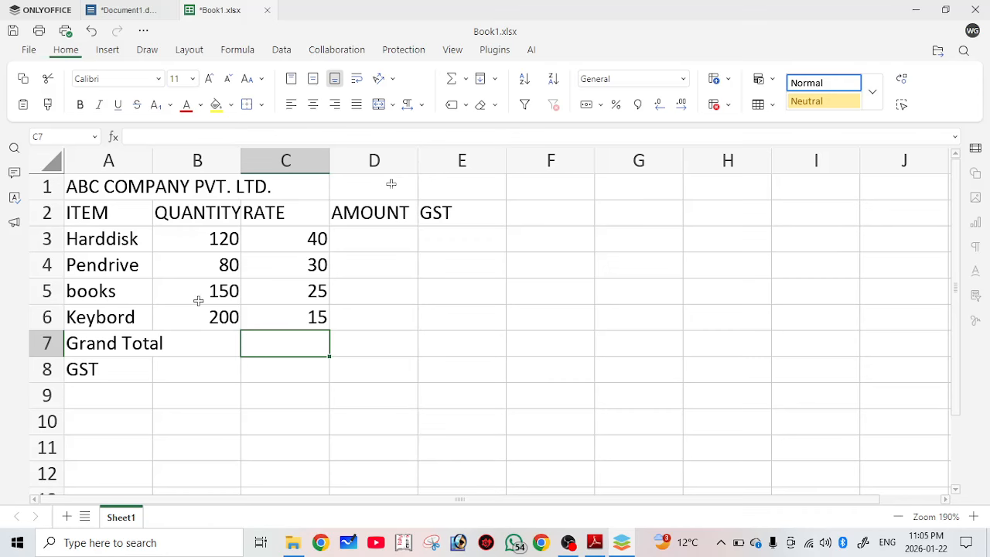
{"action": "left_click", "coordinate": [460, 189]}
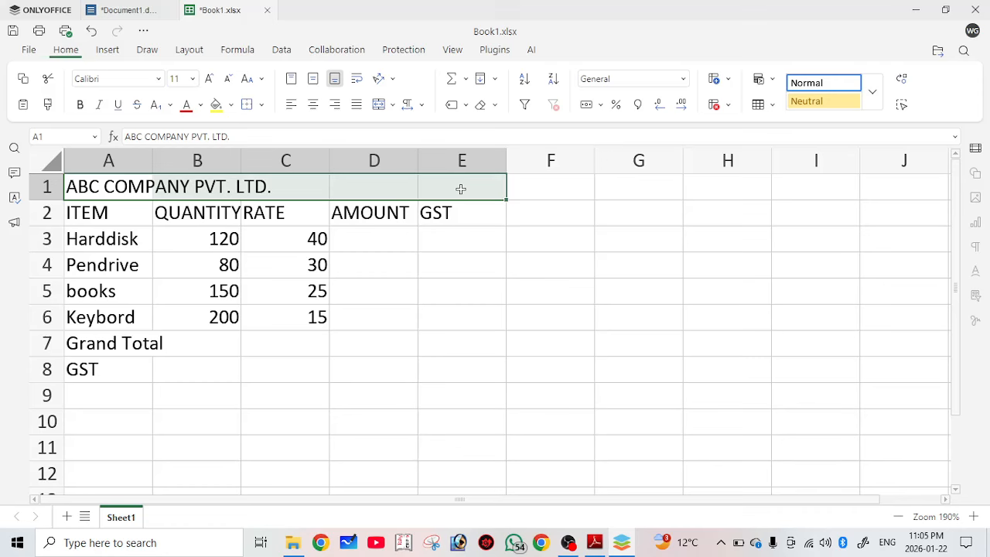
Merge and centre the ABC COMPANY PVT. LTD. title across A1:E1 and fill it medium grey.
{"action": "left_click", "coordinate": [376, 109]}
{"action": "left_click", "coordinate": [373, 291]}
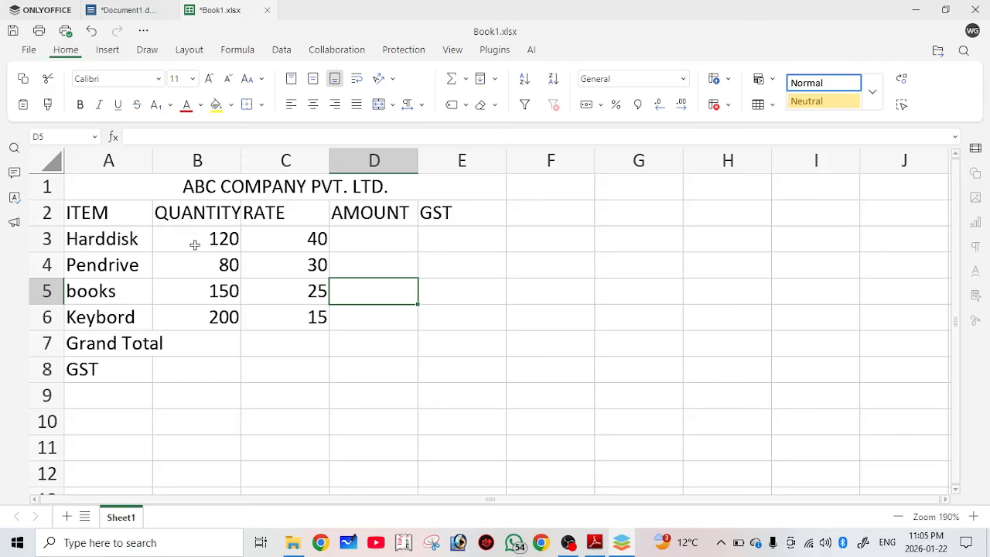
{"action": "left_click", "coordinate": [176, 191]}
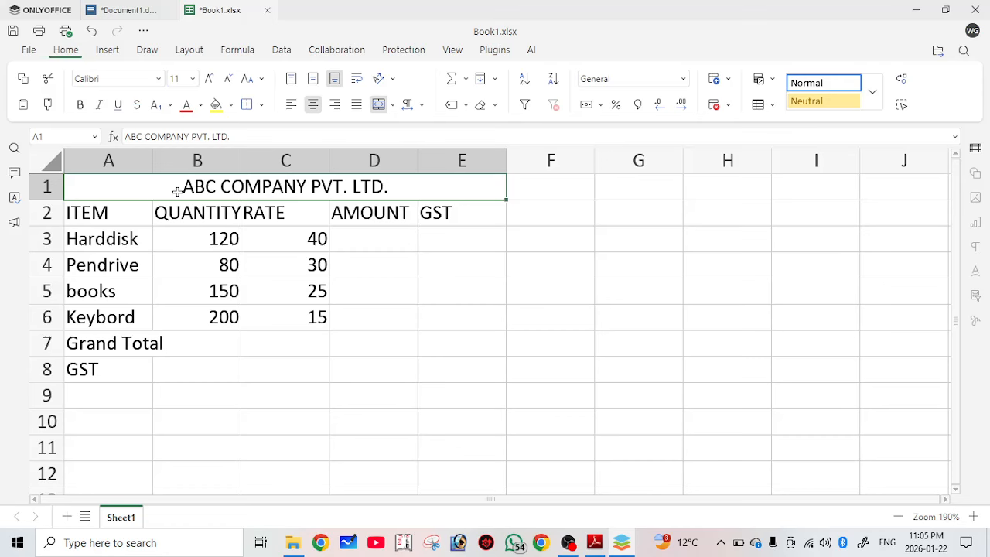
{"action": "left_click", "coordinate": [230, 105]}
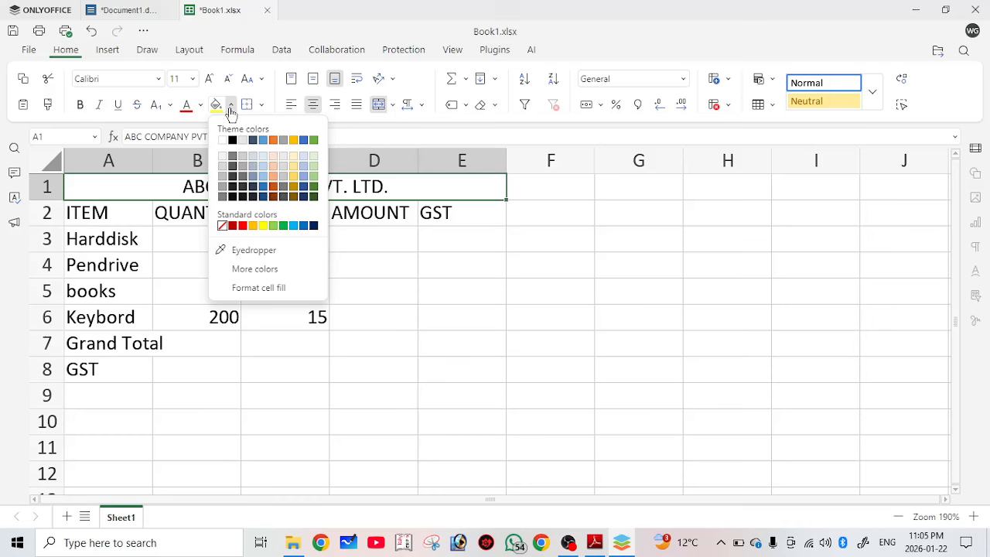
{"action": "left_click", "coordinate": [223, 196]}
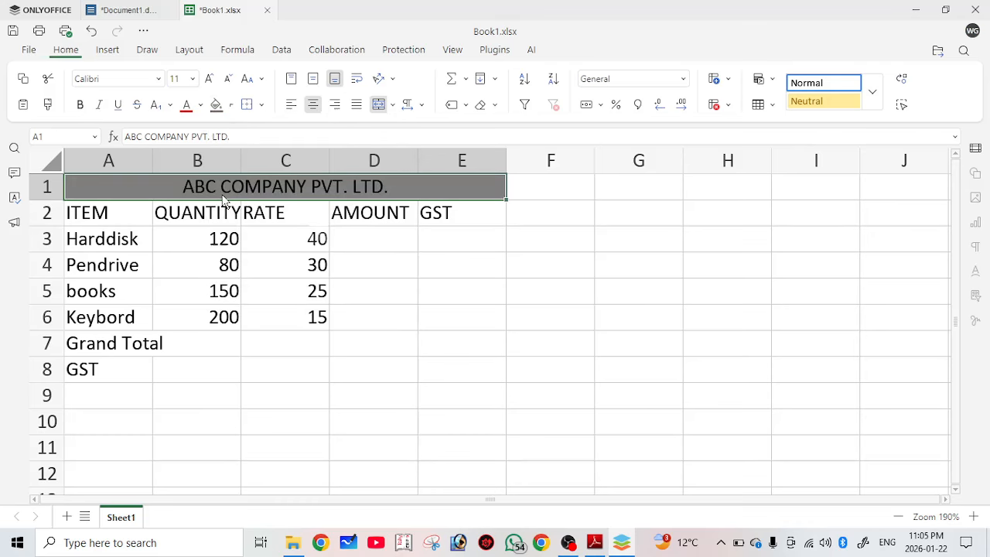
{"action": "left_click", "coordinate": [385, 268]}
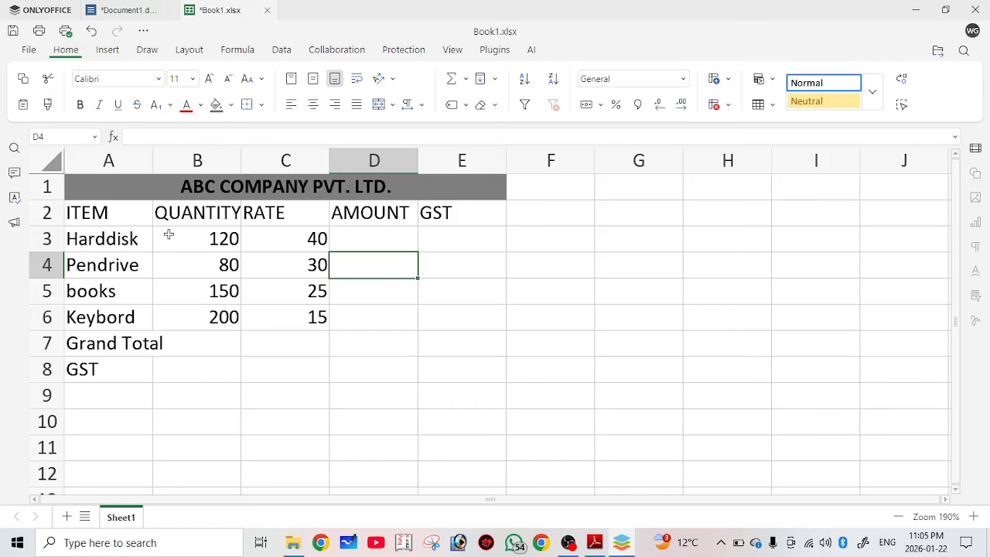
Make the A2:E2 header labels bold.
{"action": "left_click_drag", "start_coordinate": [140, 218], "coordinate": [468, 207]}
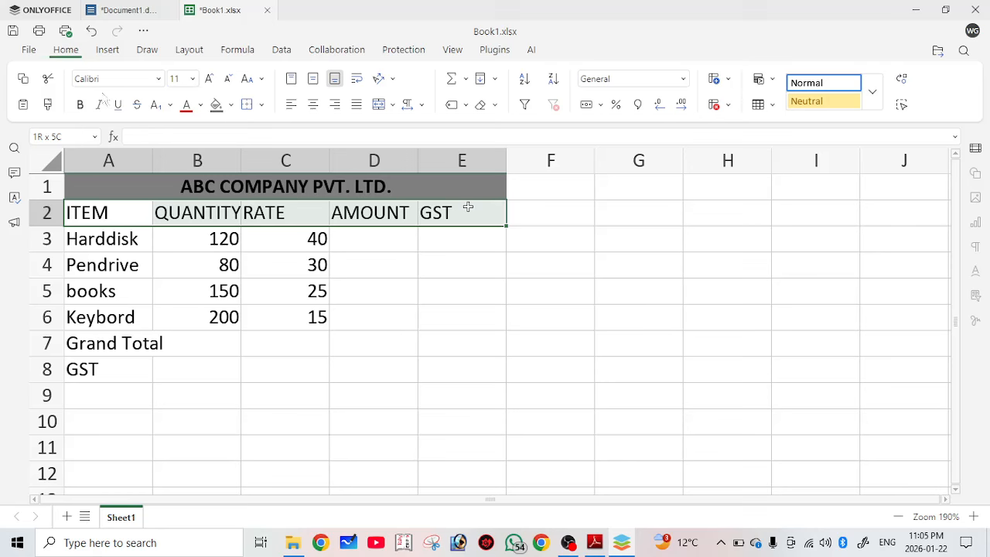
{"action": "left_click", "coordinate": [82, 106]}
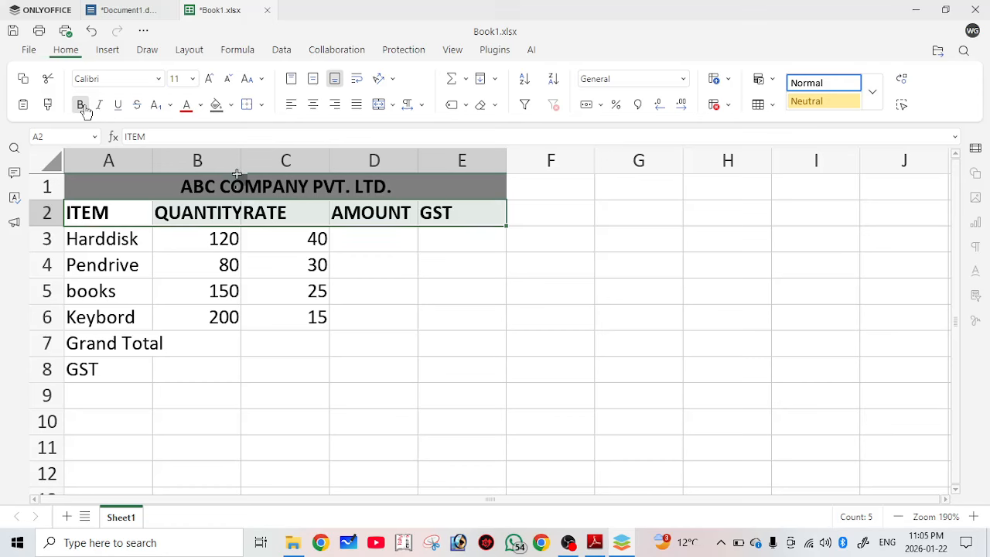
{"action": "left_click", "coordinate": [374, 291]}
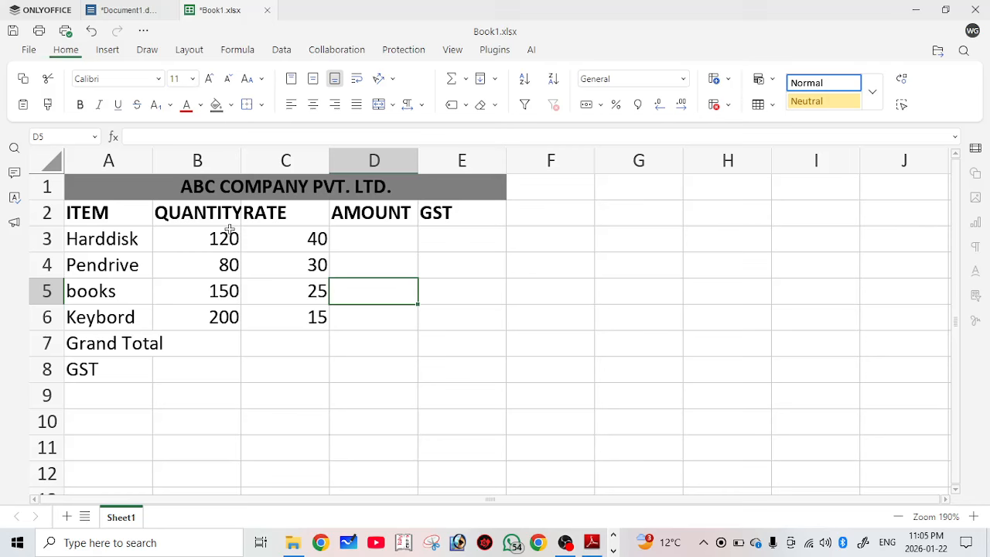
Widen column B so the QUANTITY header fits fully.
{"action": "left_click_drag", "start_coordinate": [241, 159], "coordinate": [251, 159]}
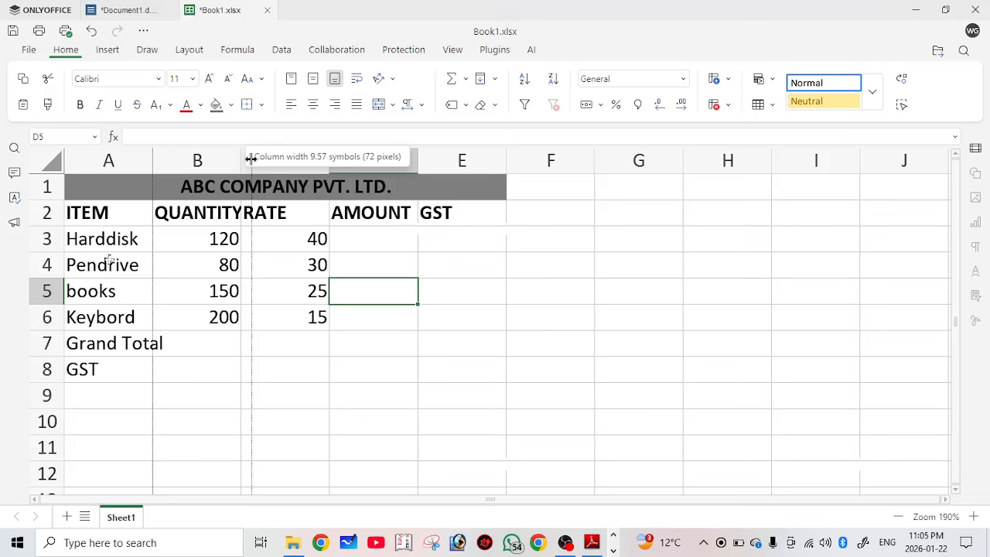
{"action": "left_click", "coordinate": [468, 265]}
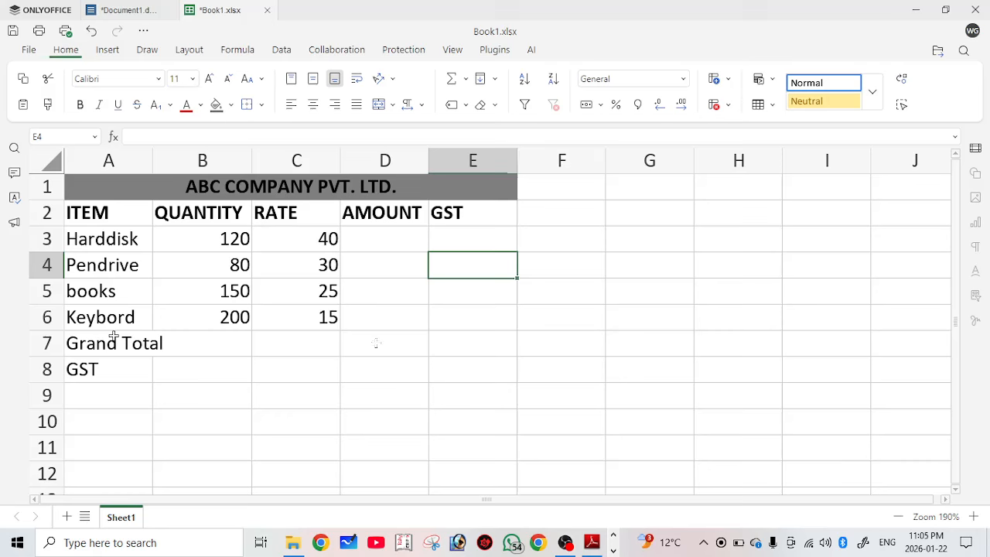
{"action": "left_click", "coordinate": [114, 338]}
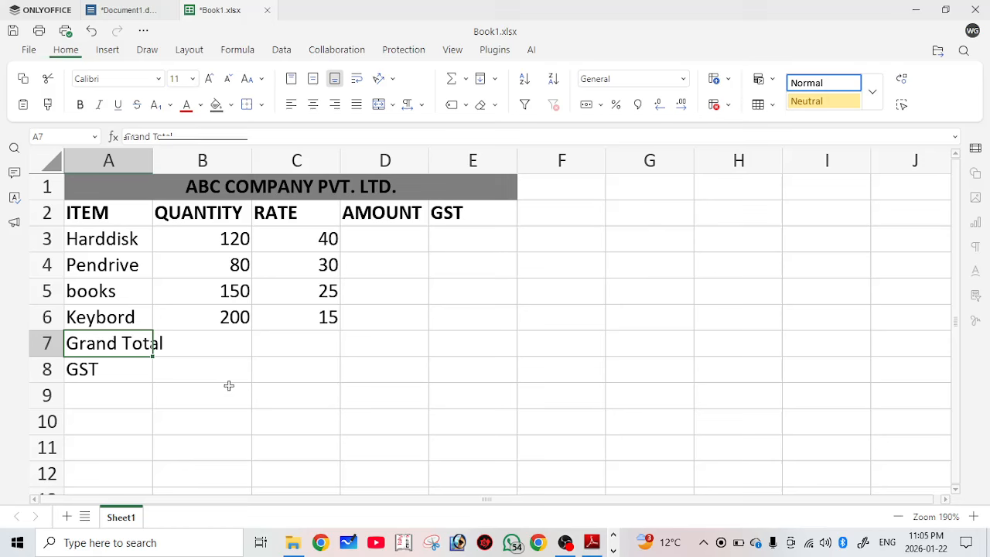
Merge and centre Grand Total across A7:C7 and the GST label across A8:C8.
{"action": "left_click_drag", "start_coordinate": [132, 349], "coordinate": [298, 337]}
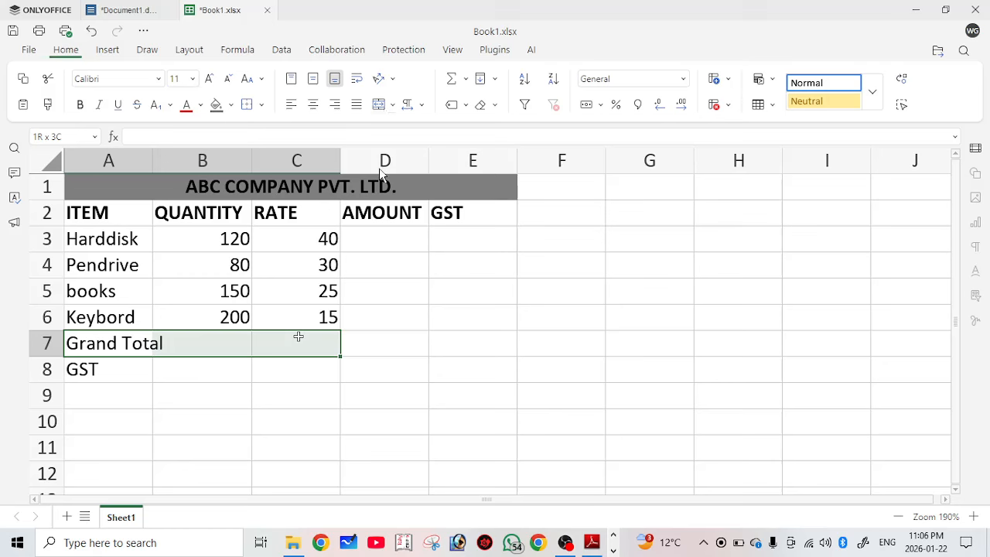
{"action": "left_click", "coordinate": [379, 104]}
{"action": "left_click", "coordinate": [384, 343]}
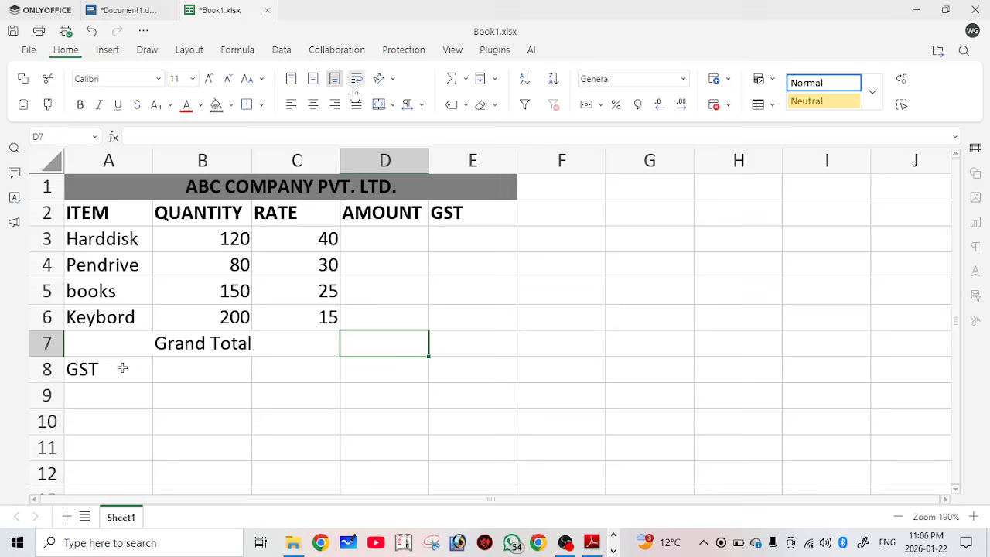
{"action": "left_click_drag", "start_coordinate": [122, 368], "coordinate": [309, 370]}
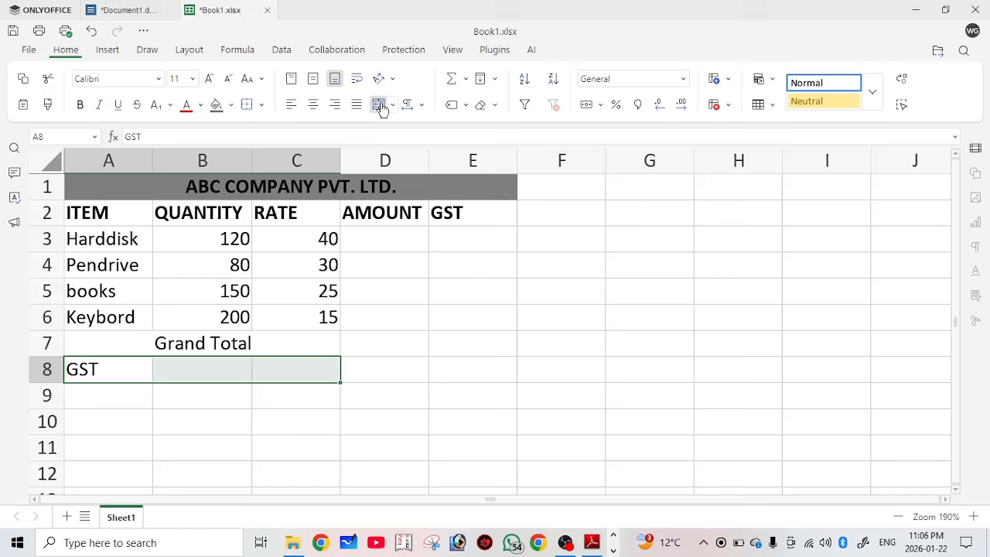
{"action": "left_click", "coordinate": [381, 108]}
{"action": "left_click_drag", "start_coordinate": [371, 187], "coordinate": [298, 369]}
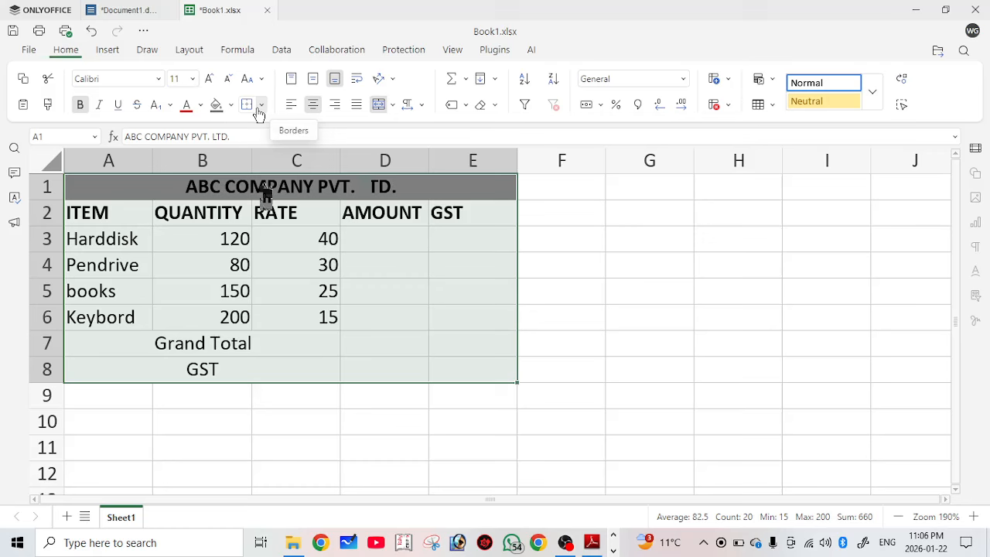
Apply All Borders to the A1:E8 table, then compare against the reference PDF.
{"action": "left_click", "coordinate": [261, 106]}
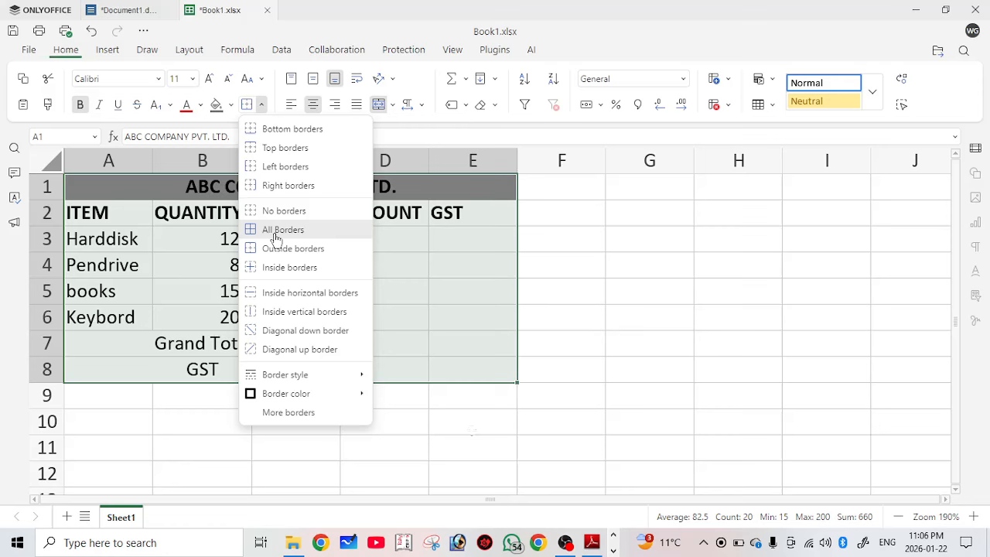
{"action": "left_click", "coordinate": [275, 231]}
{"action": "left_click", "coordinate": [472, 431]}
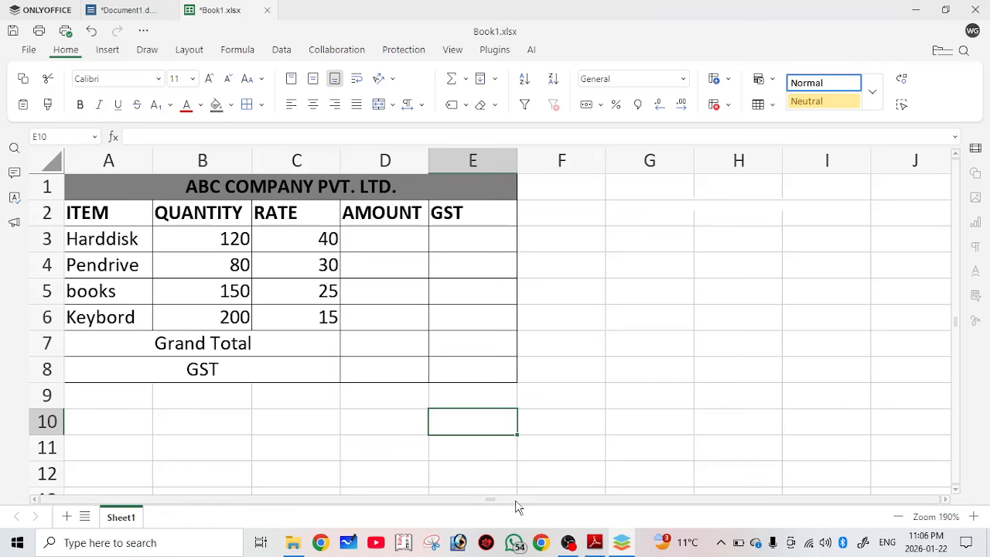
{"action": "left_click", "coordinate": [594, 543]}
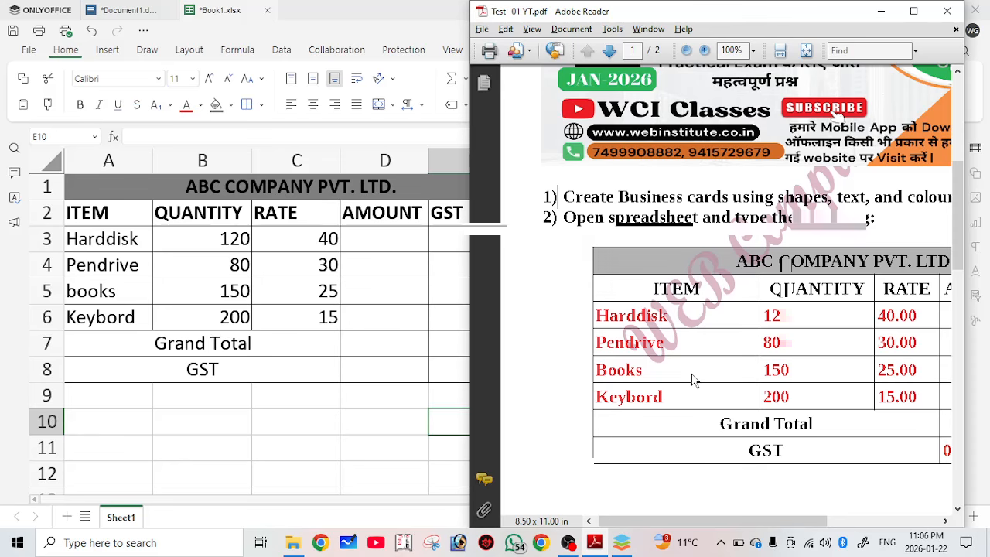
{"action": "left_click_drag", "start_coordinate": [104, 239], "coordinate": [328, 317]}
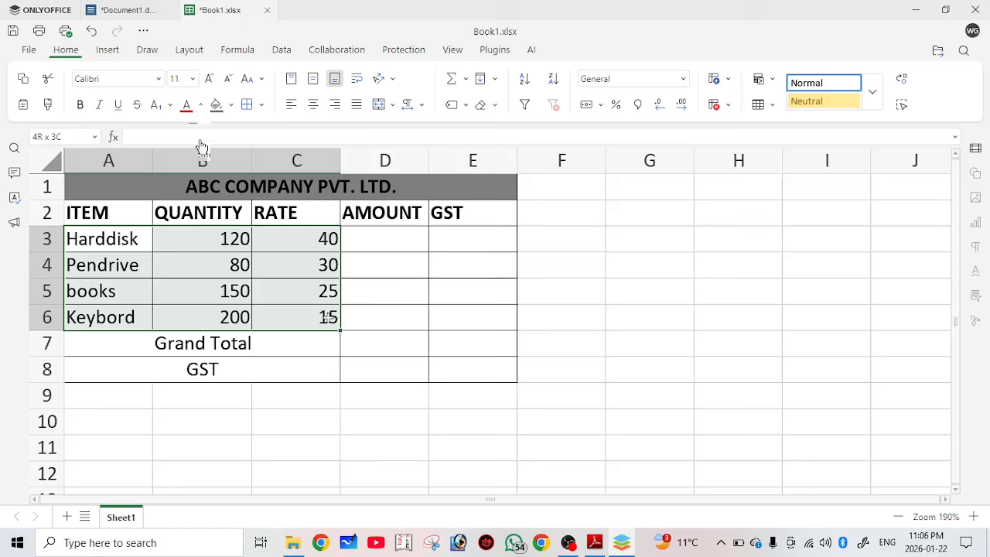
Colour the item names, quantities and rates in A3:C6 red.
{"action": "left_click", "coordinate": [200, 105]}
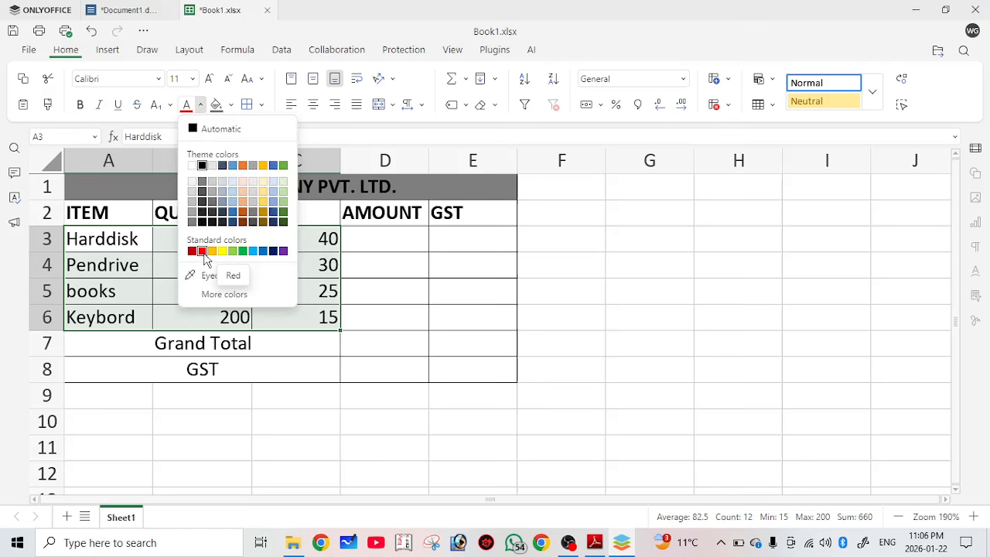
{"action": "left_click", "coordinate": [202, 251]}
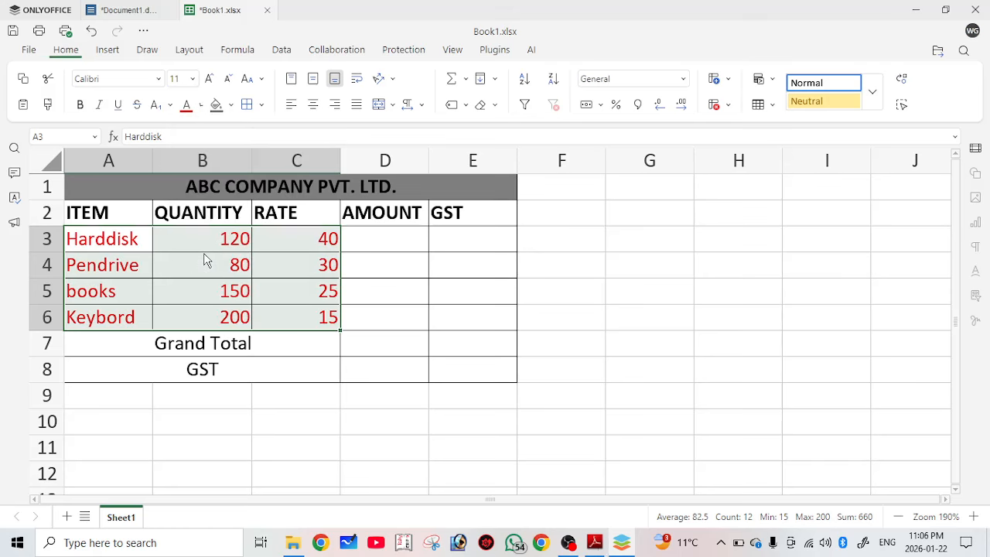
{"action": "left_click", "coordinate": [387, 368]}
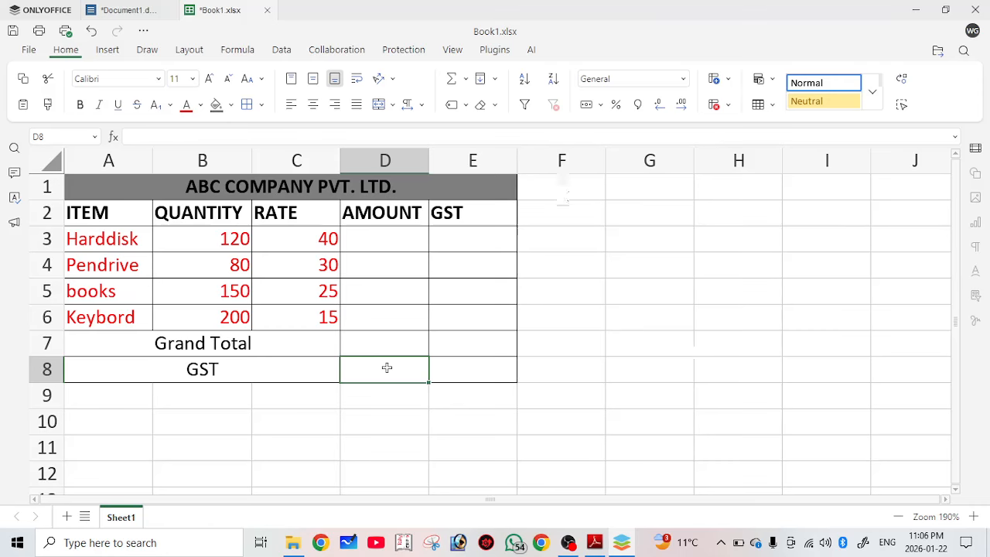
Look up the GST value in the reference PDF and enter 0.05 in D8.
{"action": "left_click", "coordinate": [595, 543]}
{"action": "scroll", "coordinate": [766, 509], "scroll_direction": "left", "scroll_amount": 1}
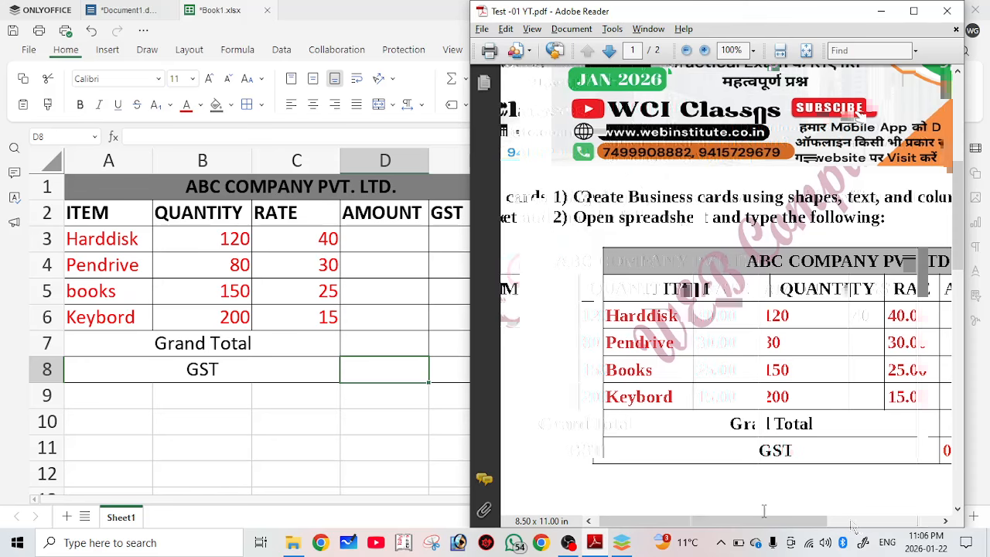
{"action": "scroll", "coordinate": [729, 112], "scroll_direction": "right", "scroll_amount": 3}
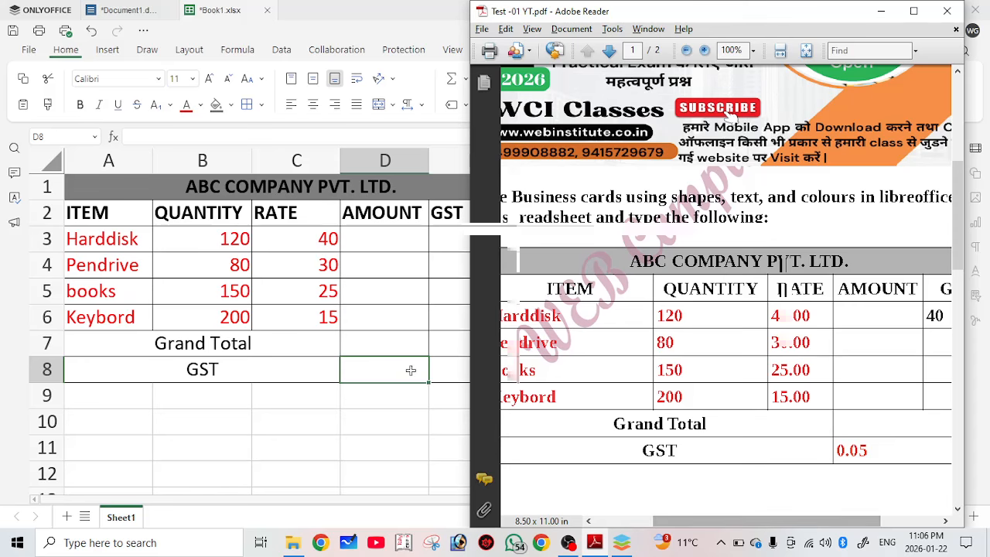
{"action": "left_click", "coordinate": [411, 370]}
{"action": "type", "text": "0.0"}
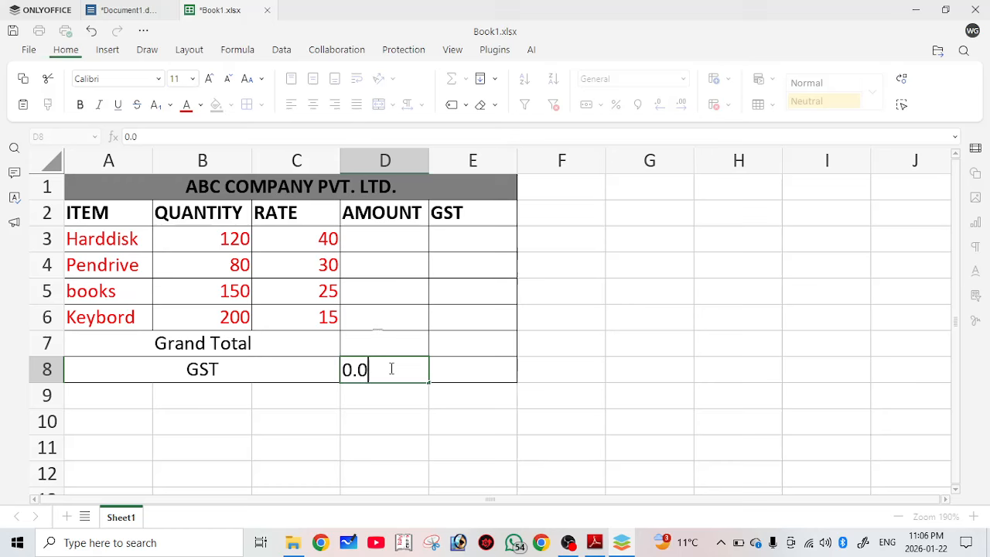
{"action": "type", "text": "5"}
{"action": "key", "text": "Return"}
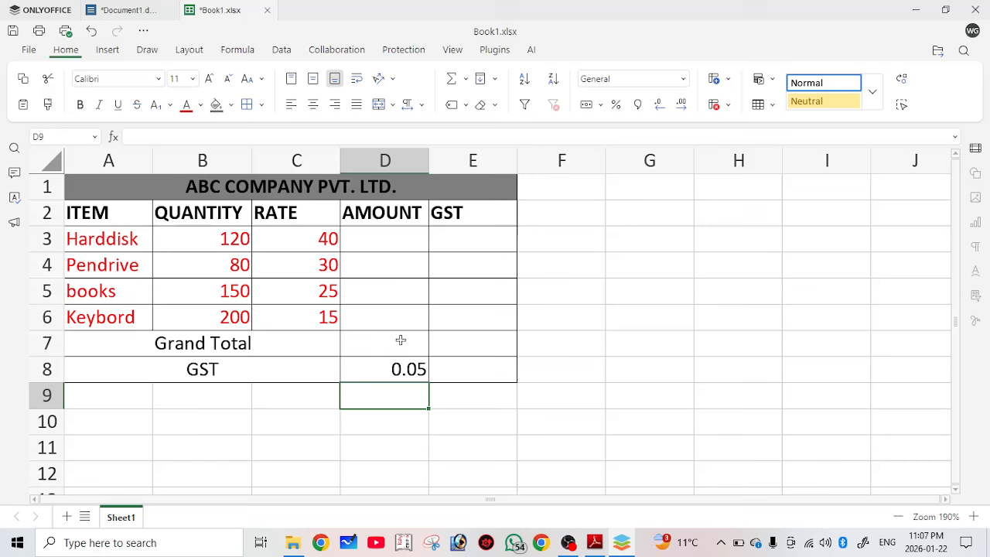
Merge and centre D8:E8 so 0.05 spans both cells.
{"action": "left_click_drag", "start_coordinate": [400, 340], "coordinate": [449, 349]}
{"action": "left_click", "coordinate": [377, 377]}
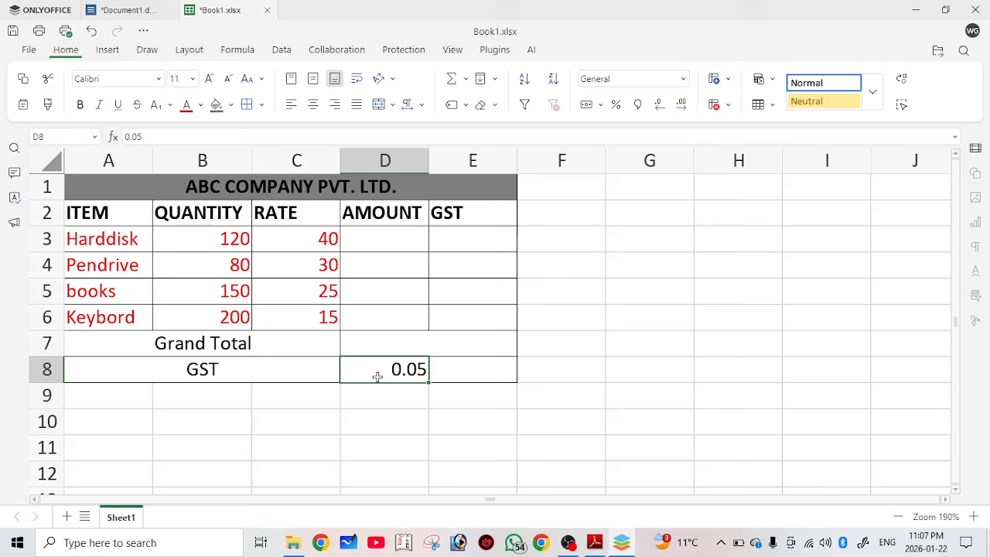
{"action": "left_click_drag", "start_coordinate": [377, 377], "coordinate": [472, 371]}
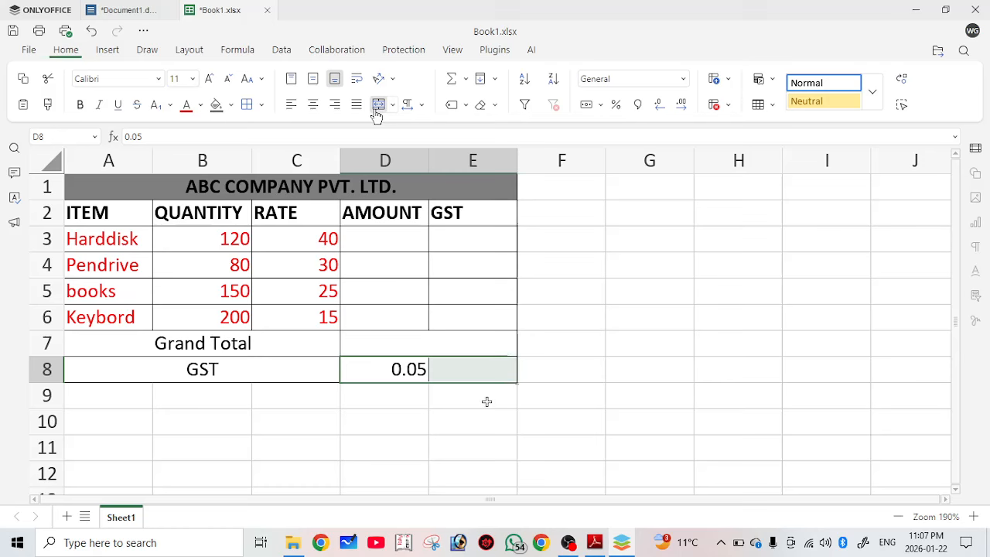
{"action": "left_click", "coordinate": [562, 318]}
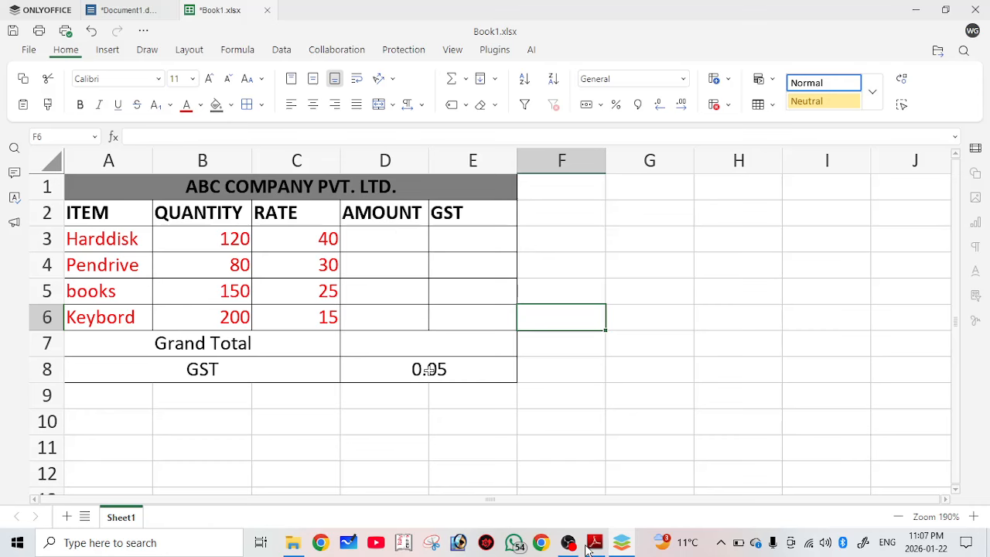
{"action": "left_click", "coordinate": [594, 543]}
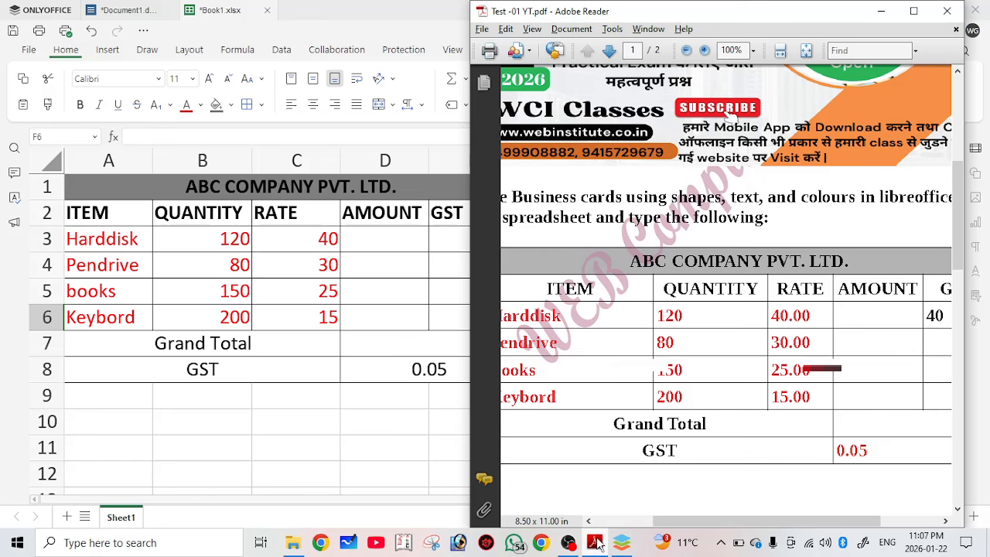
{"action": "scroll", "coordinate": [786, 341], "scroll_direction": "down", "scroll_amount": 3}
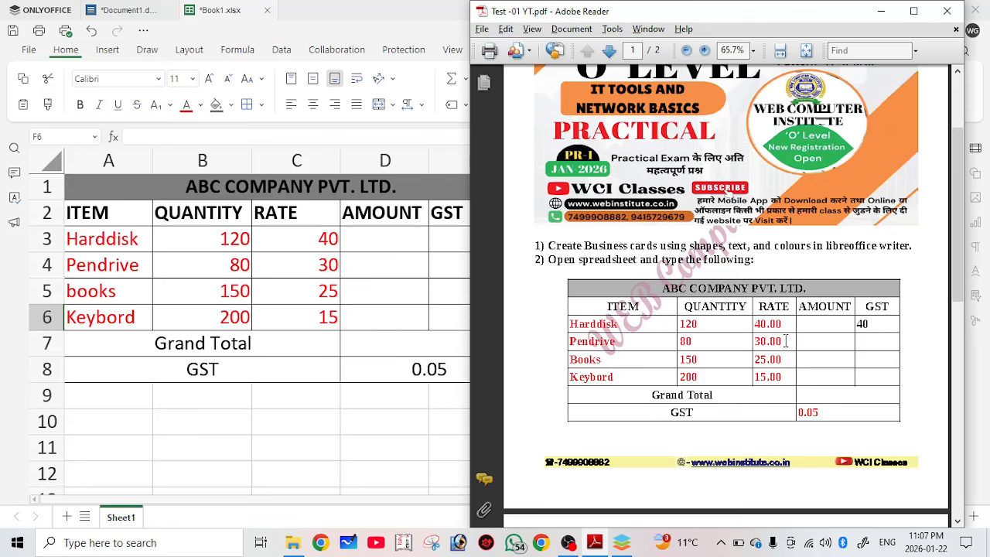
{"action": "scroll", "coordinate": [786, 341], "scroll_direction": "down", "scroll_amount": 3}
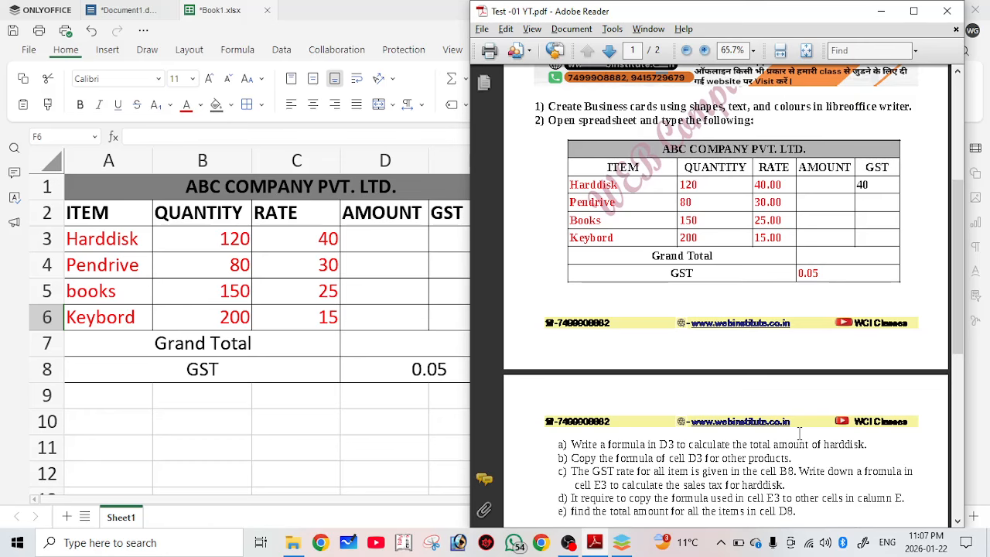
{"action": "scroll", "coordinate": [815, 115], "scroll_direction": "down", "scroll_amount": 2}
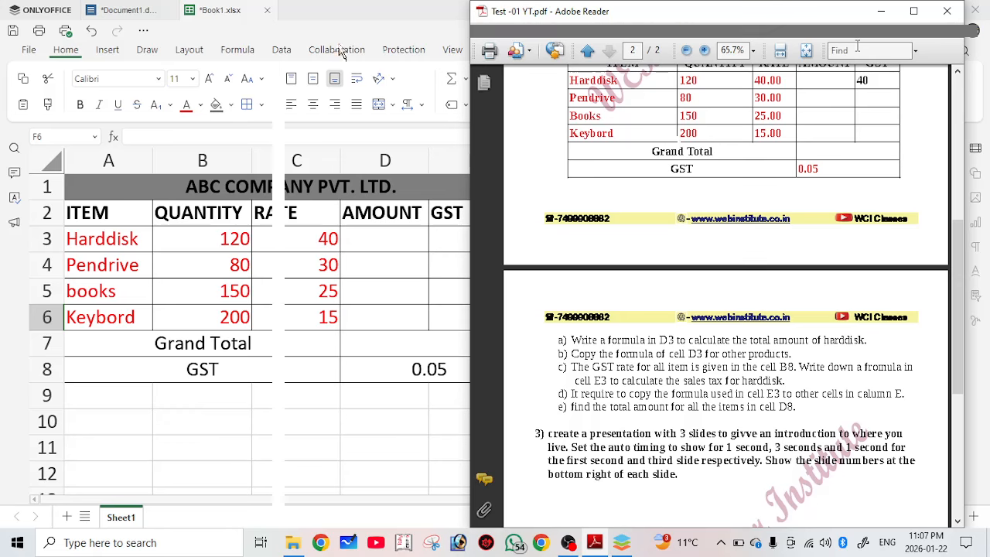
{"action": "left_click", "coordinate": [913, 10]}
{"action": "scroll", "coordinate": [346, 256], "scroll_direction": "up", "scroll_amount": 3, "text": "ctrl"}
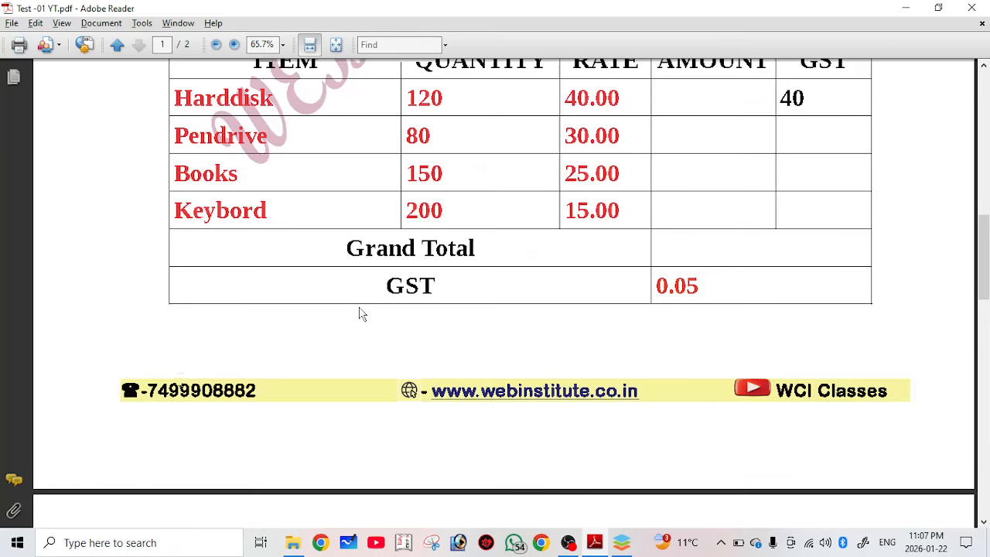
{"action": "scroll", "coordinate": [360, 314], "scroll_direction": "down", "scroll_amount": 3}
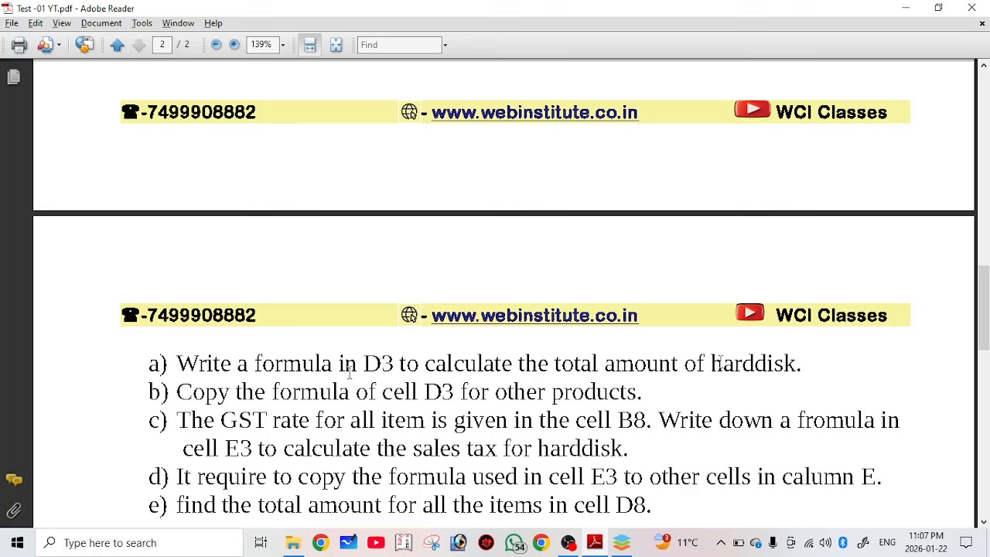
{"action": "double_click", "coordinate": [380, 363]}
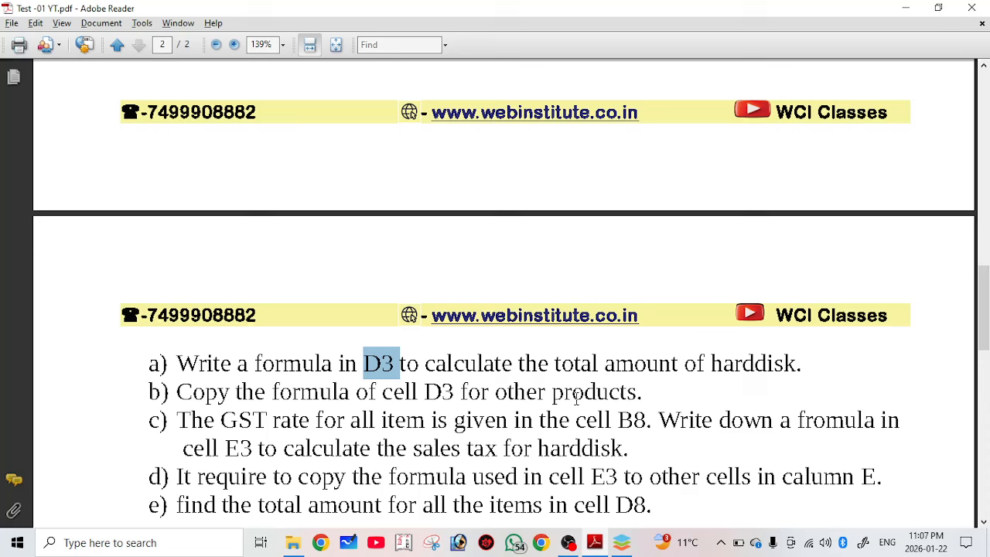
{"action": "left_click", "coordinate": [615, 546]}
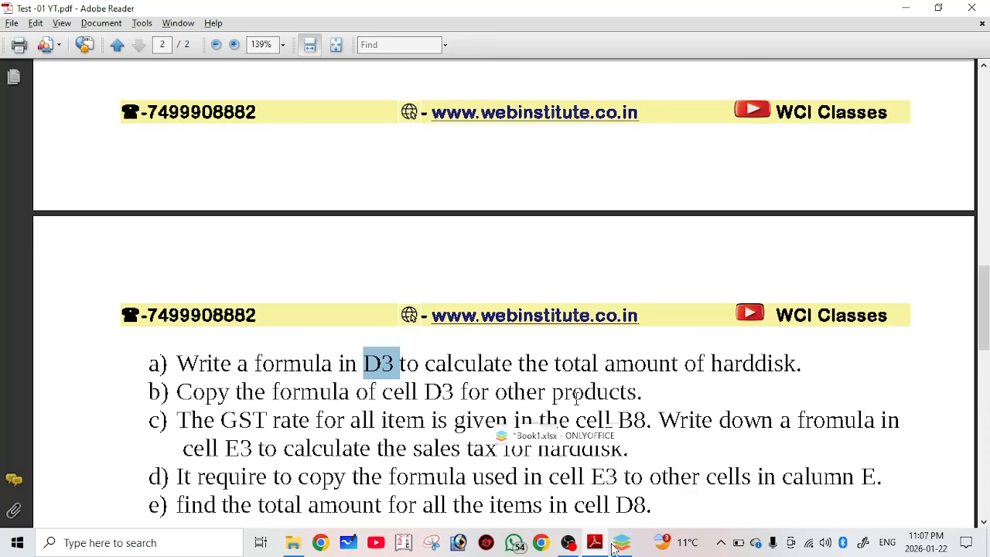
{"action": "left_click", "coordinate": [615, 546]}
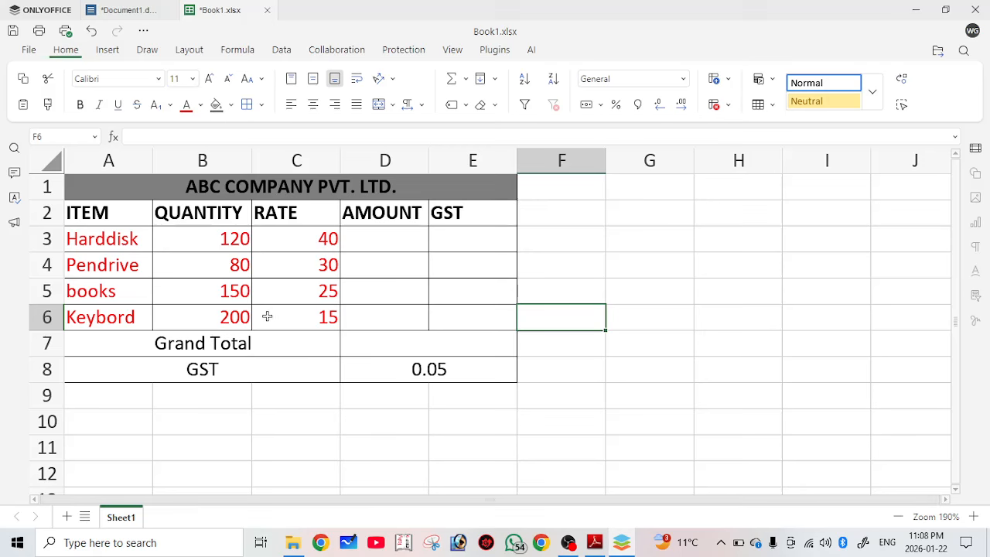
Enter =PRODUCT(B3,C3) in D3 so the Harddisk amount shows 4800.
{"action": "left_click", "coordinate": [374, 242]}
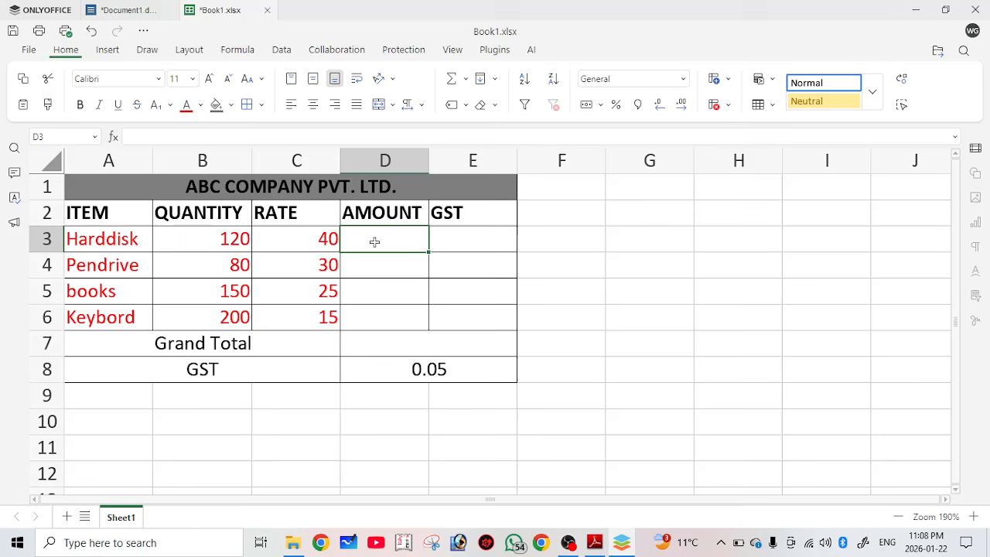
{"action": "type", "text": "=pr"}
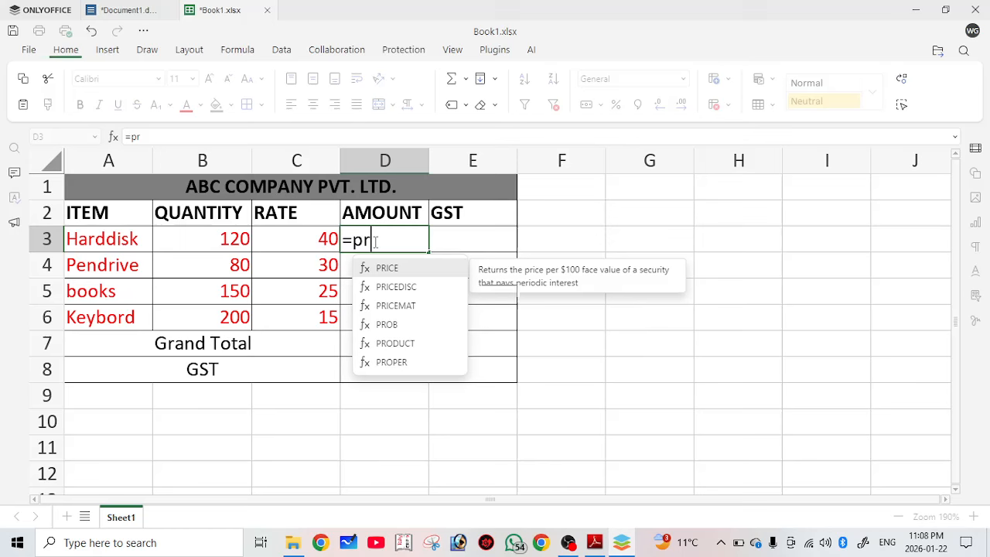
{"action": "type", "text": "oduct("}
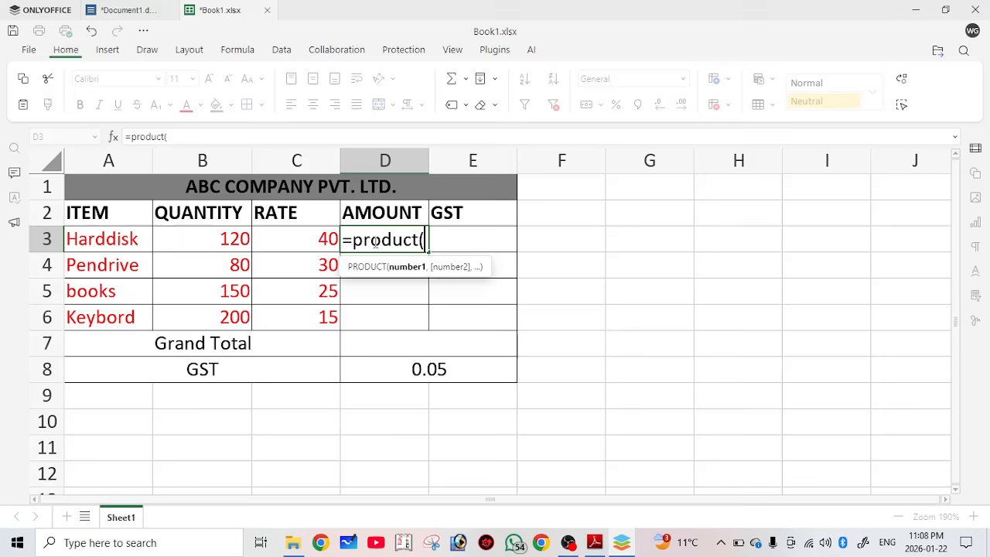
{"action": "type", "text": "b3"}
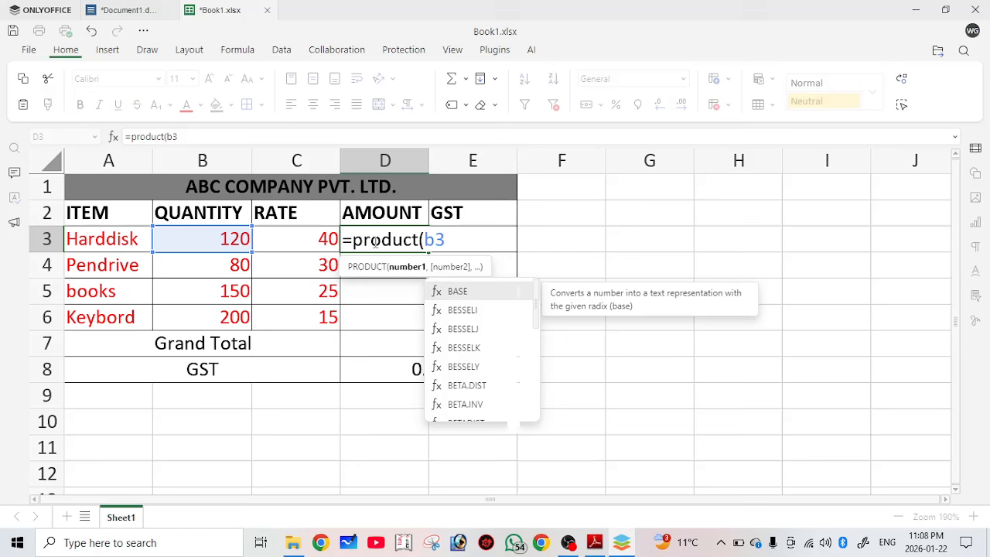
{"action": "type", "text": ","}
{"action": "type", "text": ")"}
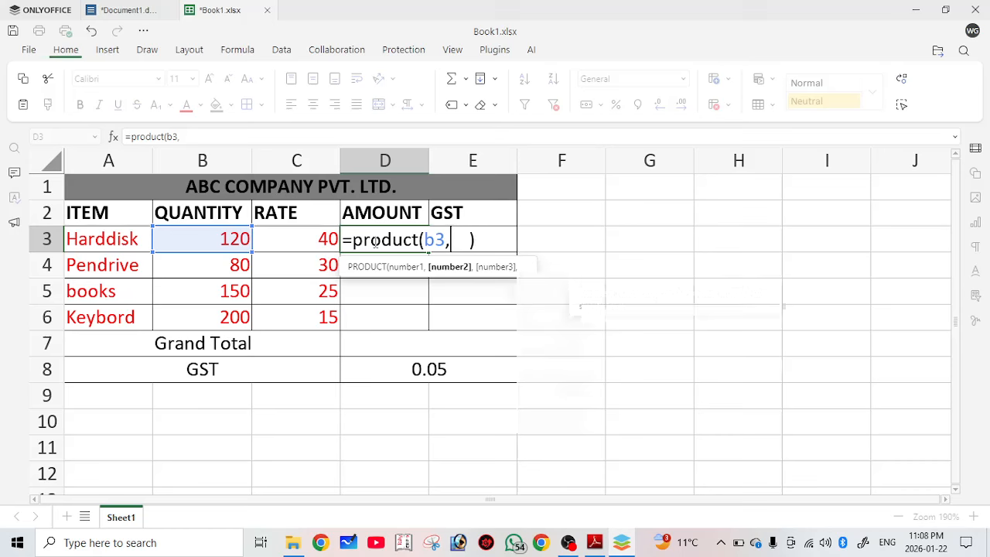
{"action": "type", "text": "c3"}
{"action": "key", "text": "Return"}
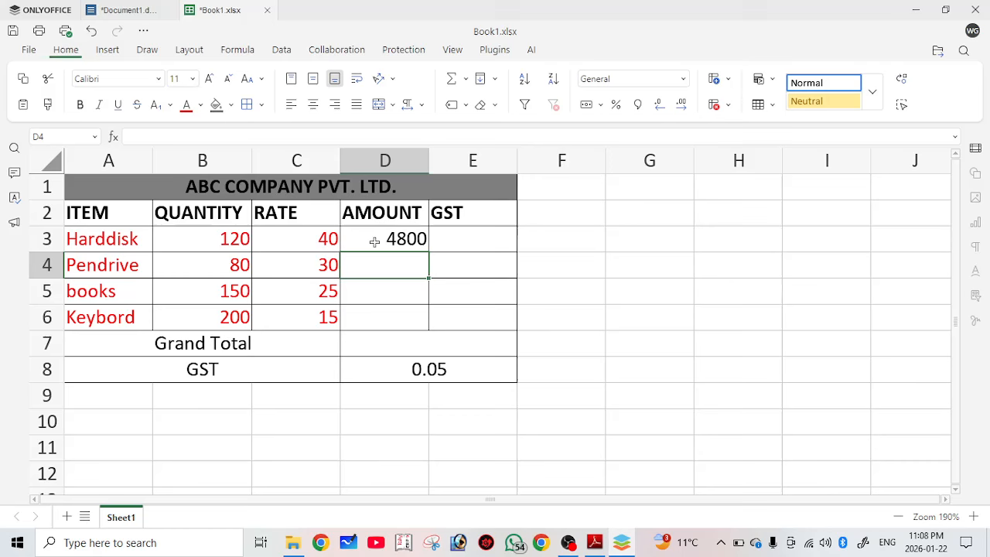
{"action": "left_click", "coordinate": [374, 241]}
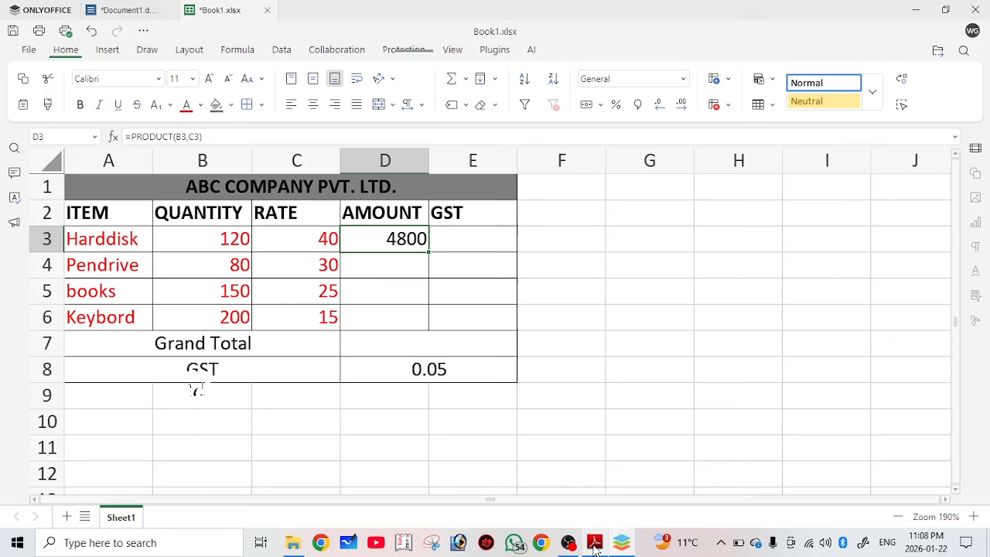
{"action": "left_click", "coordinate": [595, 543]}
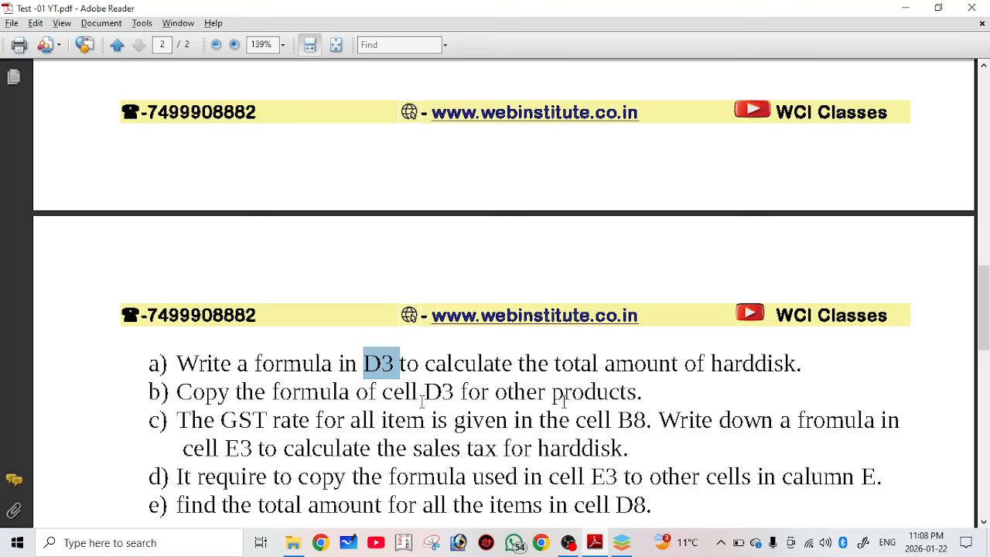
{"action": "left_click", "coordinate": [420, 385]}
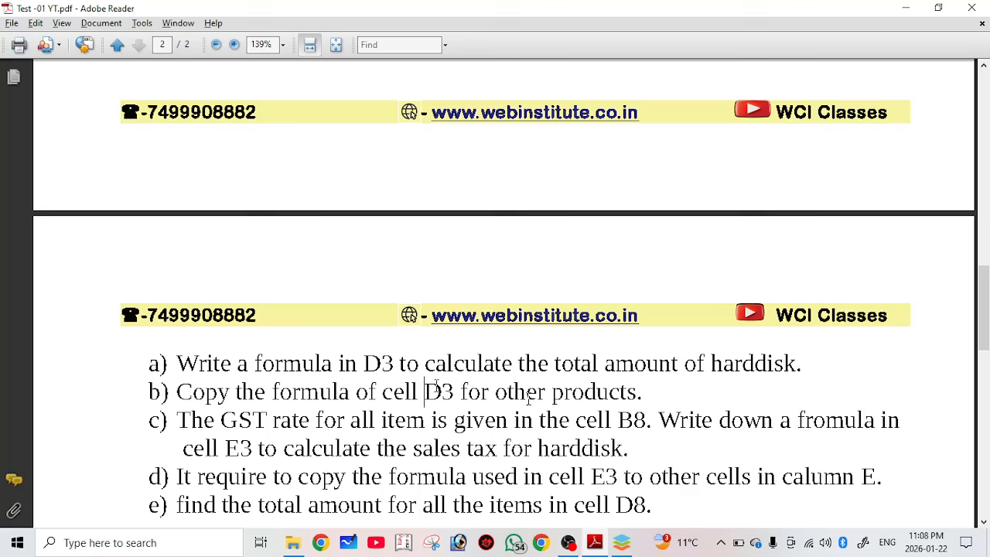
{"action": "key", "text": "shift+Right"}
{"action": "key", "text": "shift+Right"}
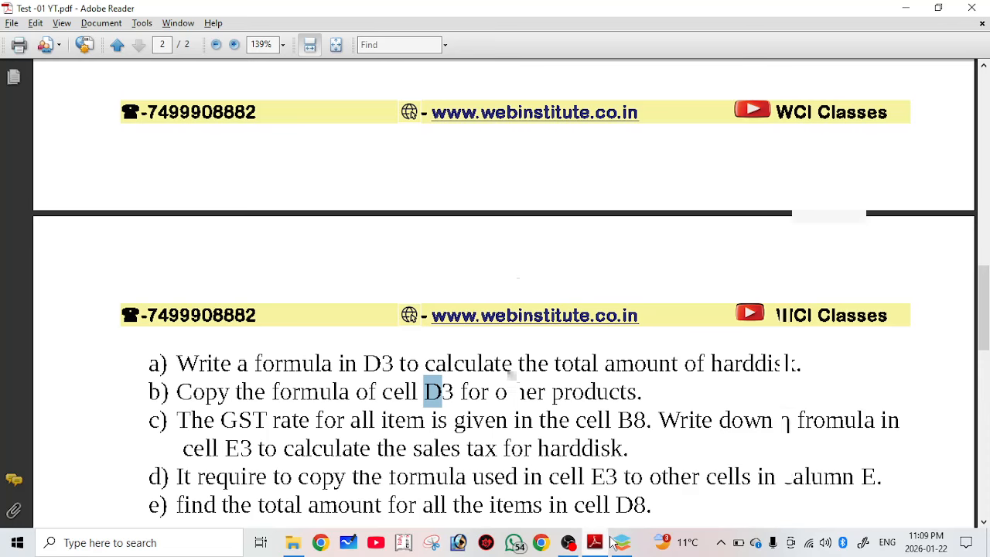
{"action": "left_click", "coordinate": [619, 544]}
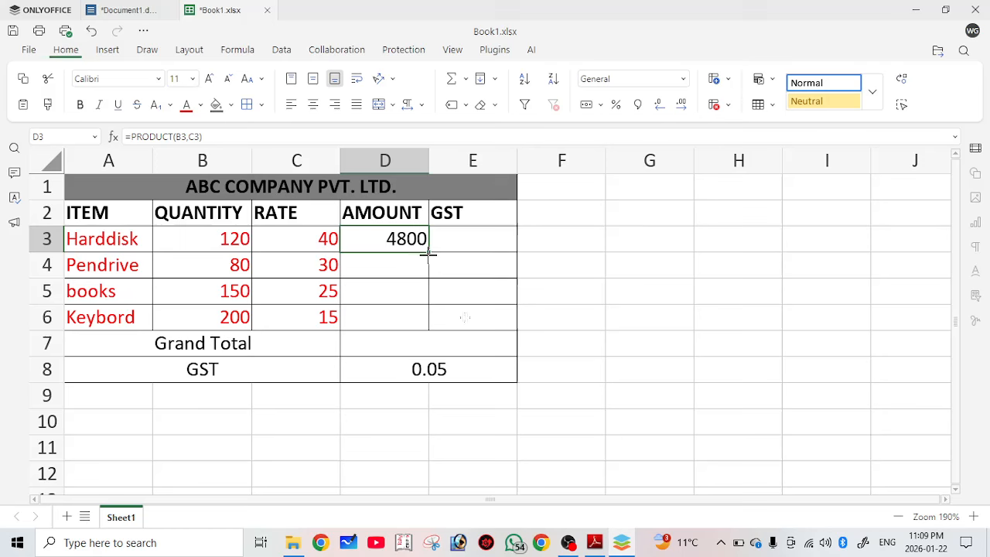
Fill the D3 amount formula down to D6, giving 2400, 3750 and 3000.
{"action": "left_click_drag", "start_coordinate": [429, 253], "coordinate": [465, 317]}
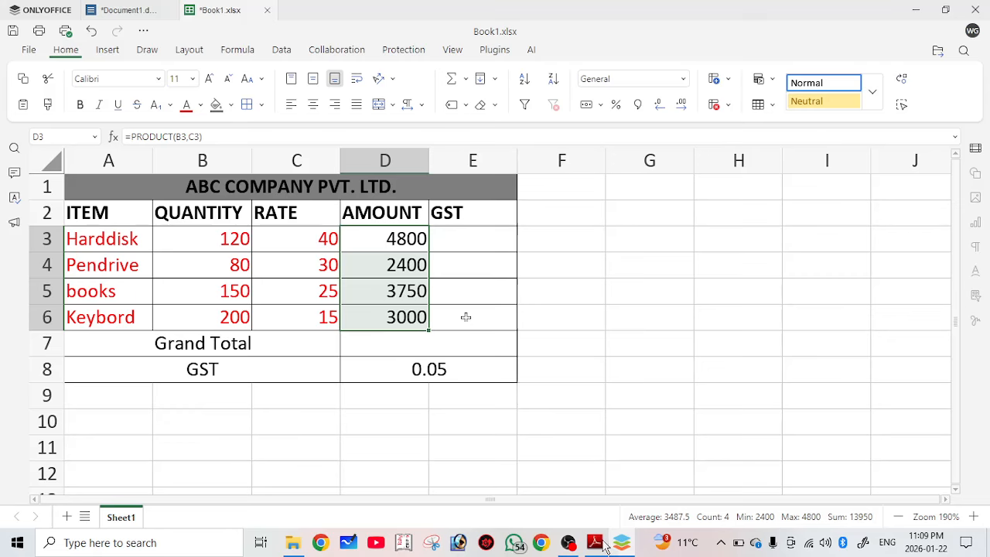
Bring the Adobe Reader test PDF back to the front.
{"action": "left_click", "coordinate": [595, 544]}
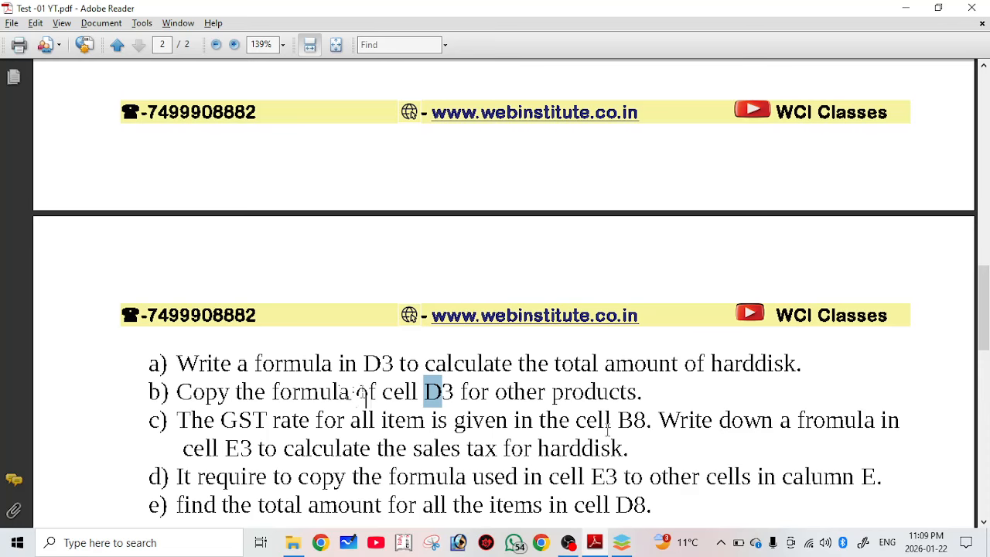
Scroll the test questions a little, then return to the Book1.xlsx spreadsheet in ONLYOFFICE.
{"action": "scroll", "coordinate": [447, 391], "scroll_direction": "down", "scroll_amount": 1}
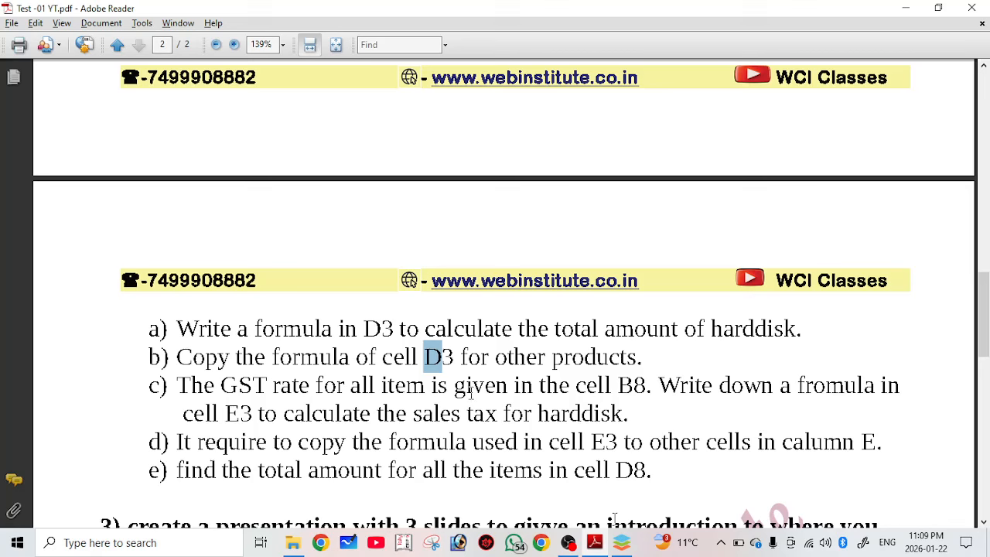
{"action": "left_click", "coordinate": [622, 546]}
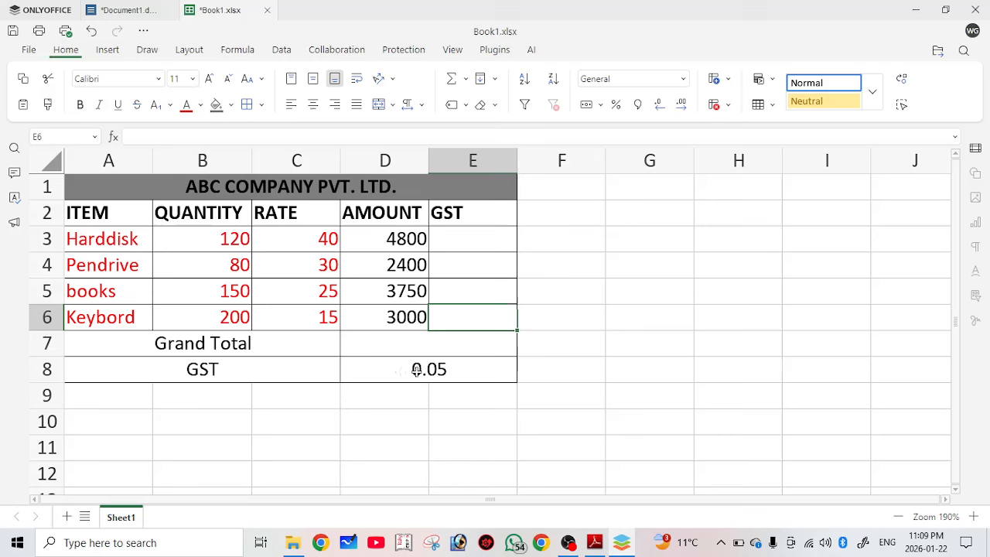
Make the 0.05 GST rate in D8 red, enter 5% in D10, then switch to the test PDF.
{"action": "left_click", "coordinate": [402, 372]}
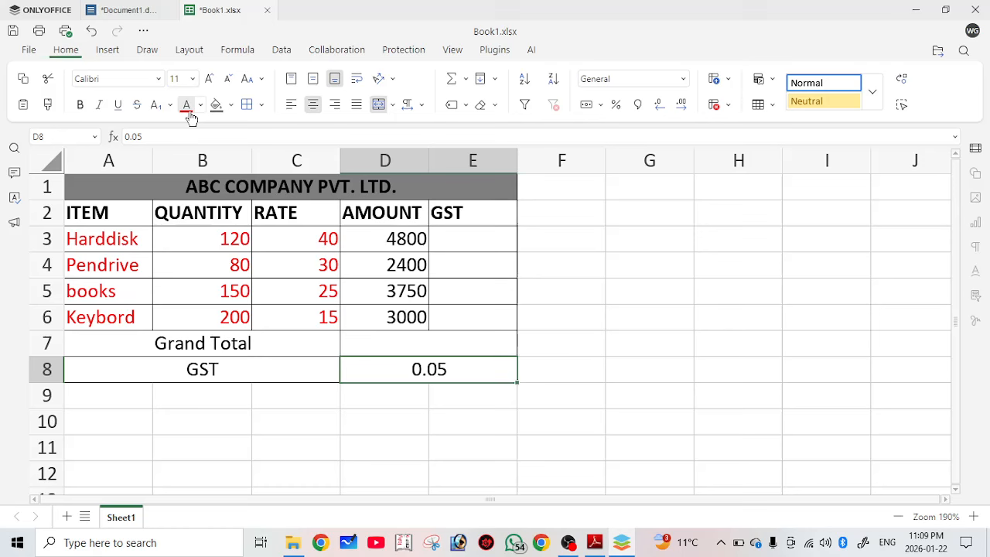
{"action": "left_click", "coordinate": [186, 106]}
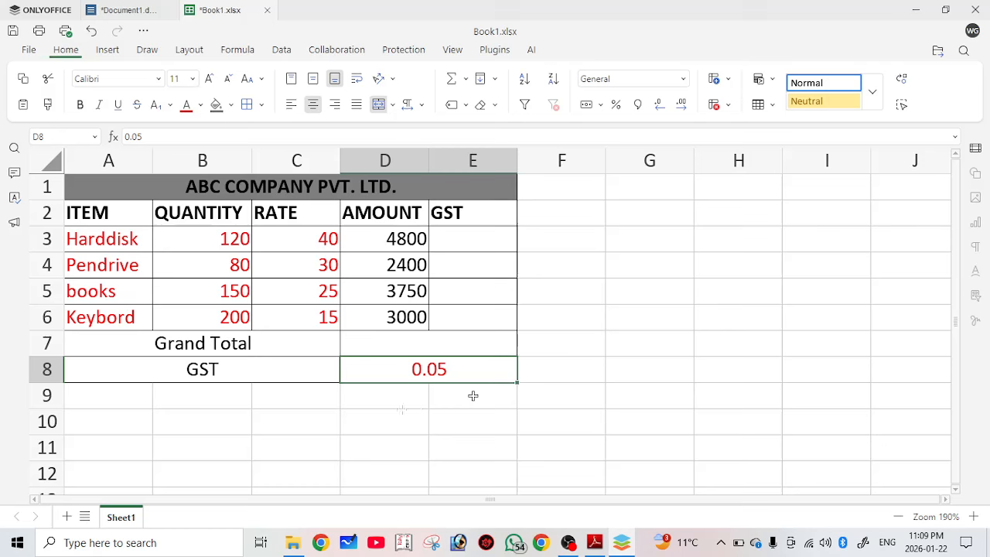
{"action": "left_click", "coordinate": [395, 416]}
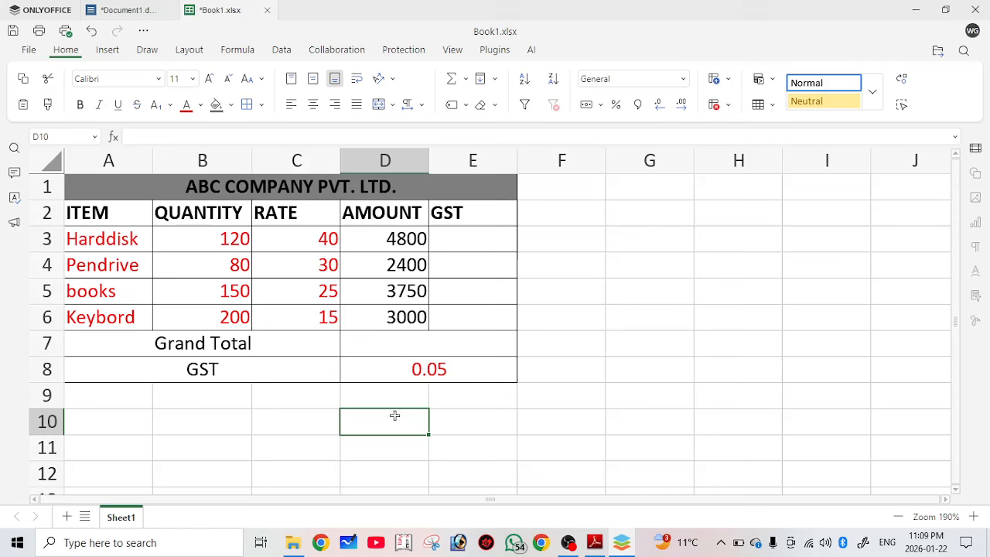
{"action": "type", "text": "5%"}
{"action": "left_click", "coordinate": [443, 462]}
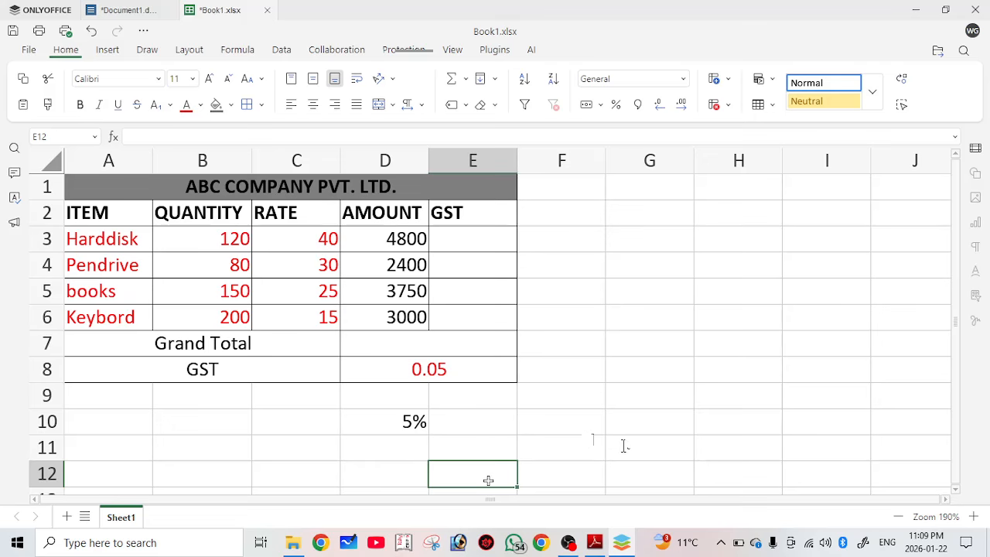
{"action": "key", "text": "alt+Tab"}
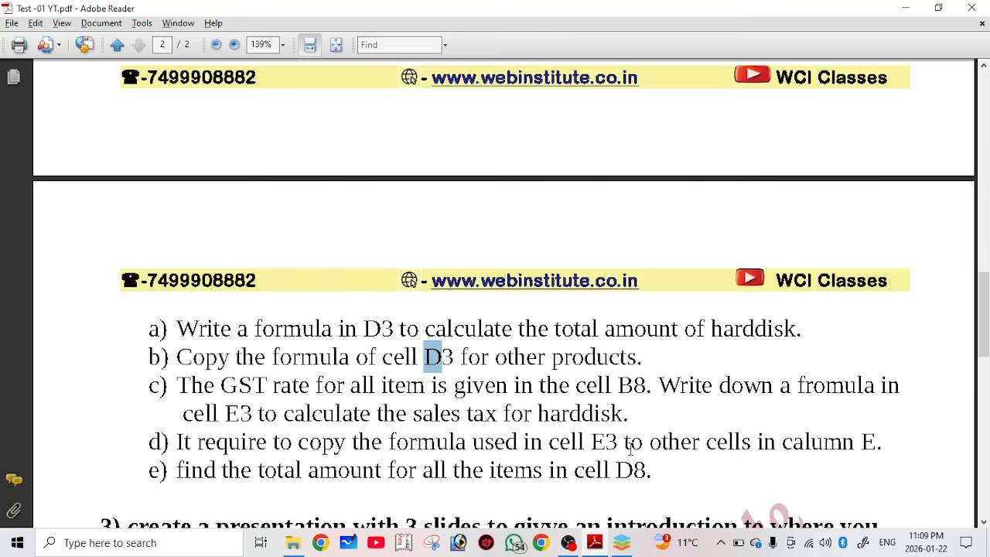
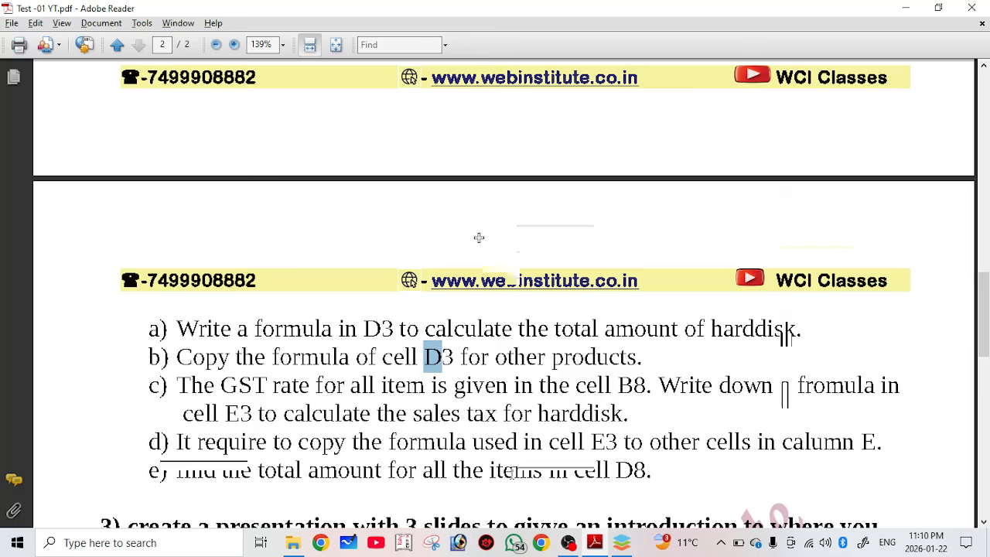
Return to the Book1.xlsx spreadsheet and begin typing the GST PRODUCT formula in E3.
{"action": "key", "text": "alt+Tab"}
{"action": "type", "text": "p"}
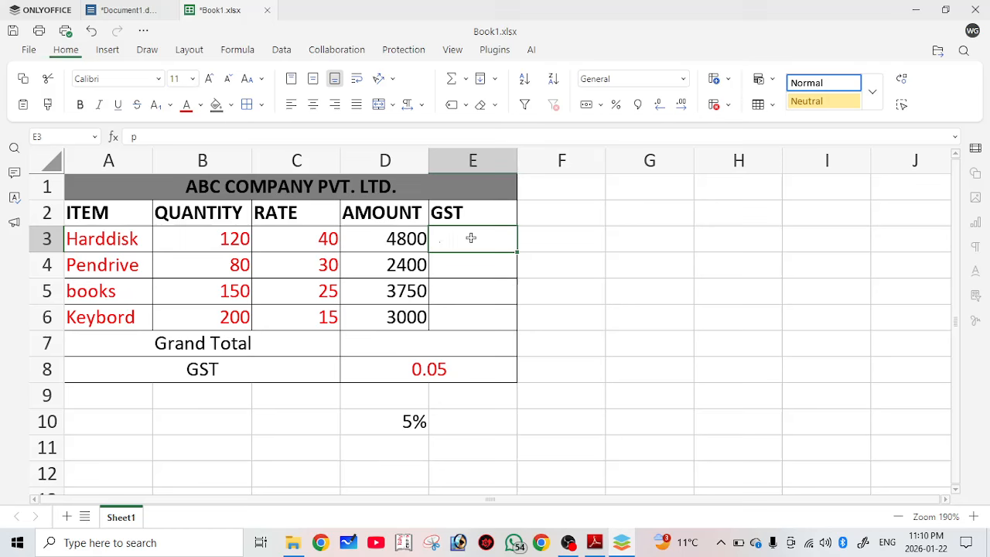
{"action": "type", "text": "=pru"}
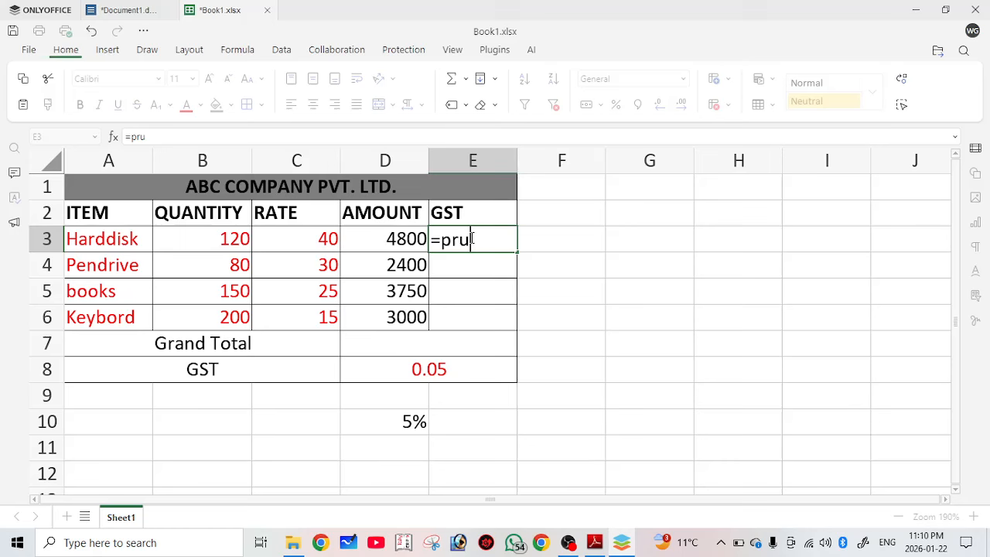
Enter =PRODUCT(D3,D8) in E3 for a GST of 240, then switch to the questions PDF.
{"action": "key", "text": "BackSpace"}
{"action": "type", "text": "oduct("}
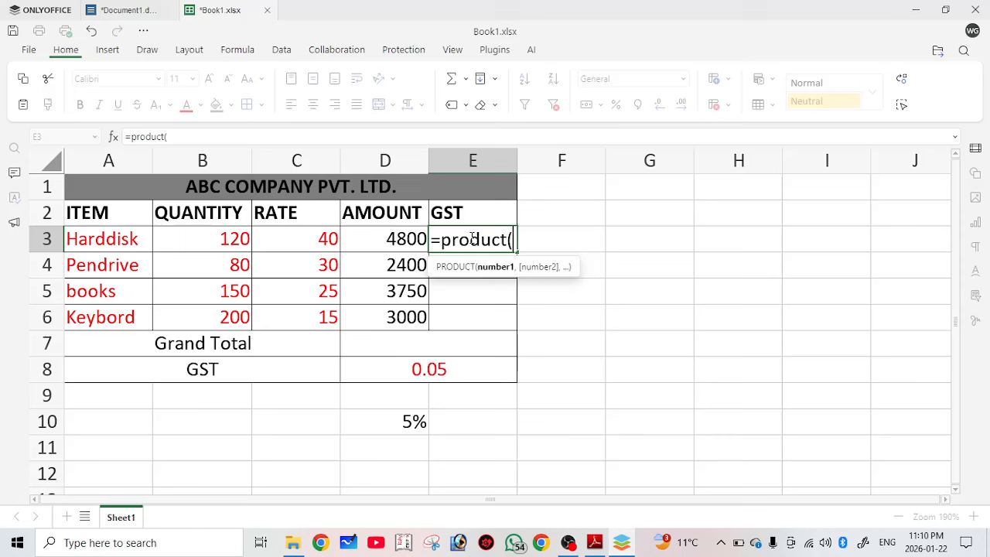
{"action": "left_click", "coordinate": [415, 238]}
{"action": "type", "text": ","}
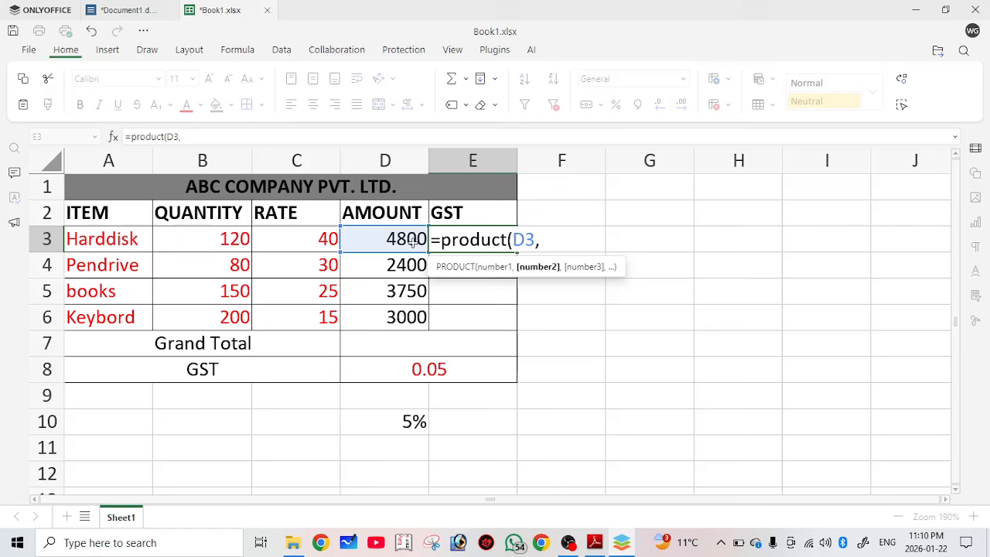
{"action": "left_click", "coordinate": [383, 372]}
{"action": "type", "text": ")"}
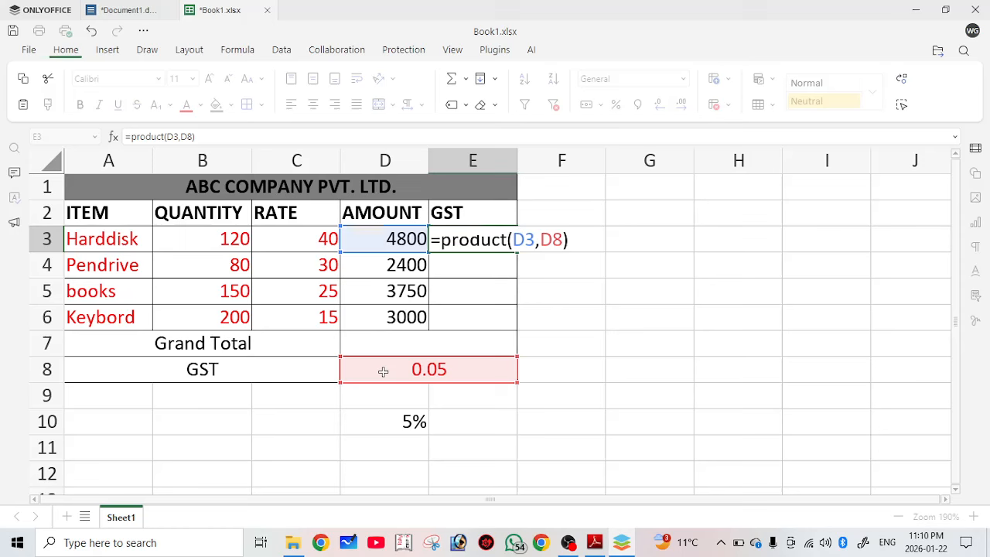
{"action": "key", "text": "Return"}
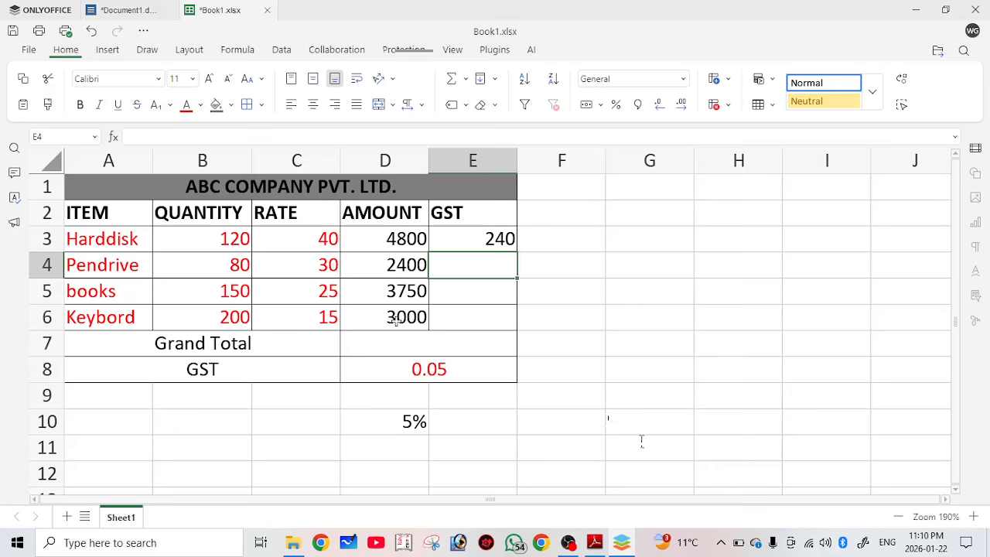
{"action": "key", "text": "alt+Tab"}
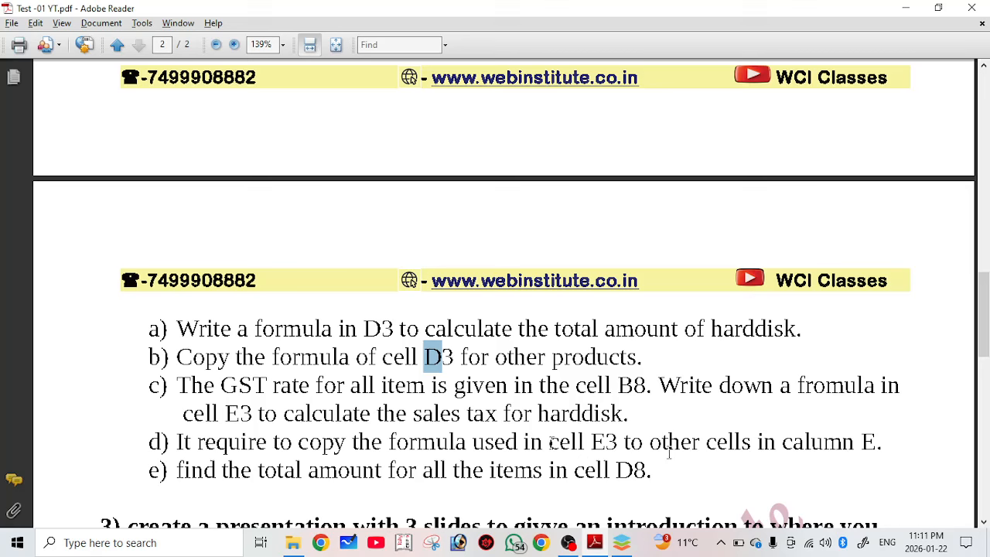
Deselect the highlighted question text and return to the ABC COMPANY spreadsheet.
{"action": "left_click", "coordinate": [789, 441]}
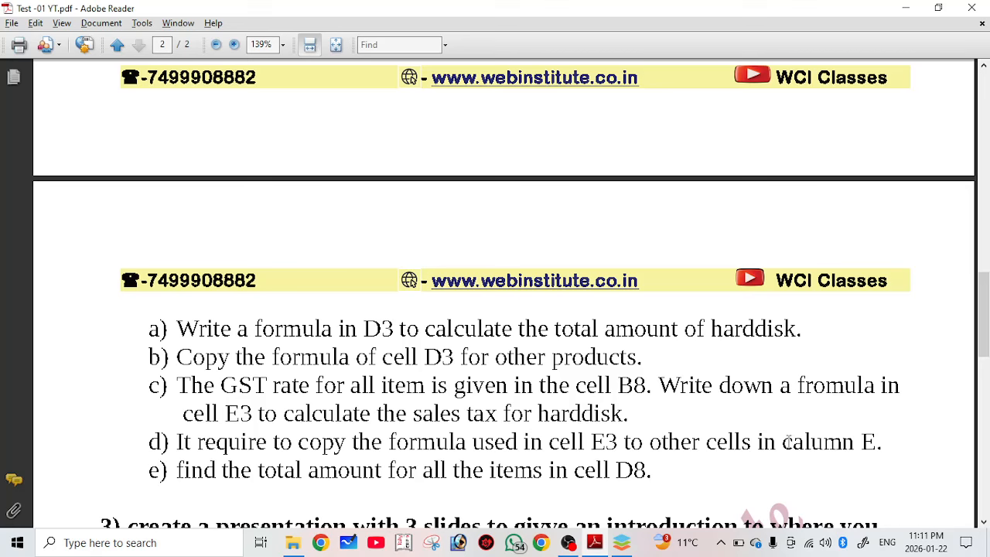
{"action": "key", "text": "alt+Tab"}
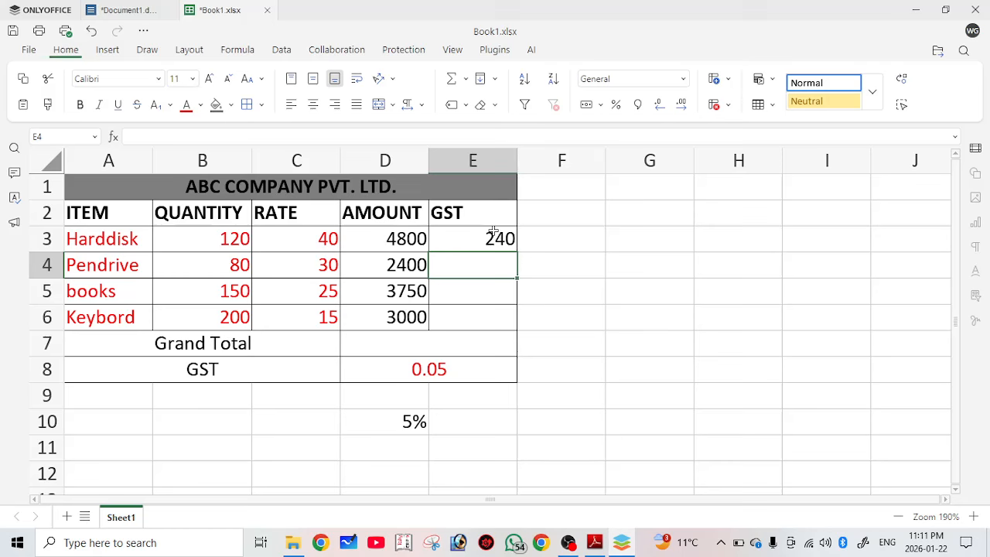
Fill E3's GST formula down through E6 and check the copied formula in E4.
{"action": "left_click_drag", "start_coordinate": [493, 230], "coordinate": [510, 325]}
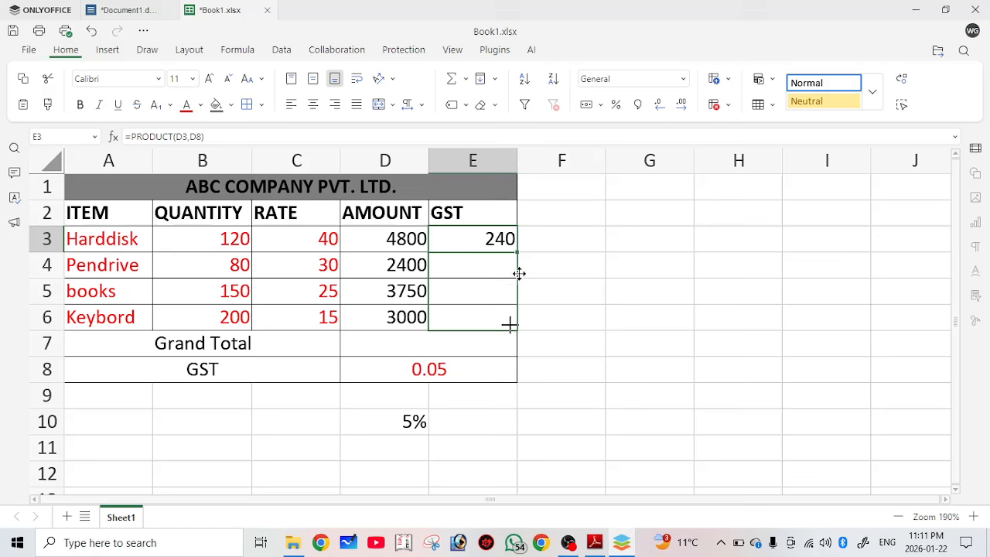
{"action": "key", "text": "ctrl+d"}
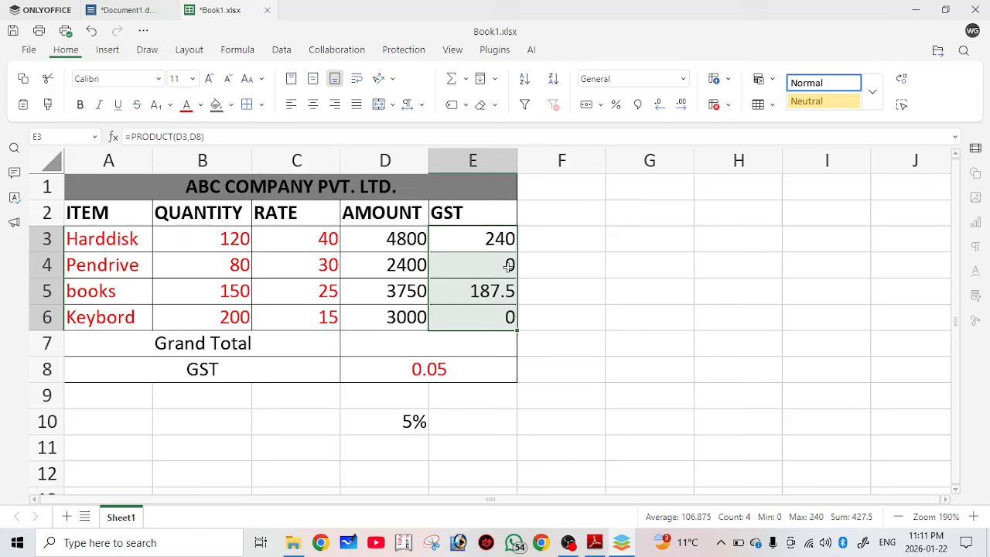
{"action": "left_click", "coordinate": [509, 265]}
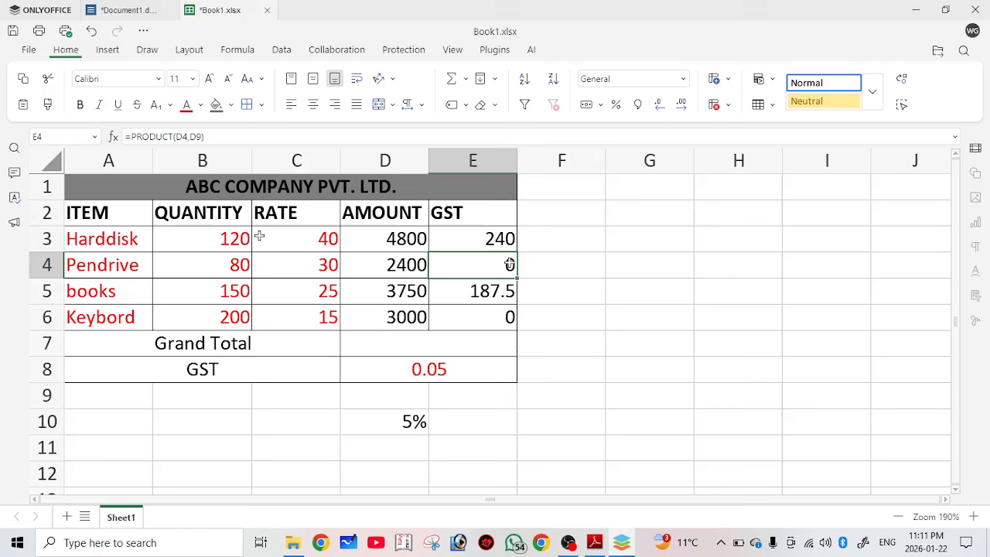
{"action": "left_click", "coordinate": [232, 265]}
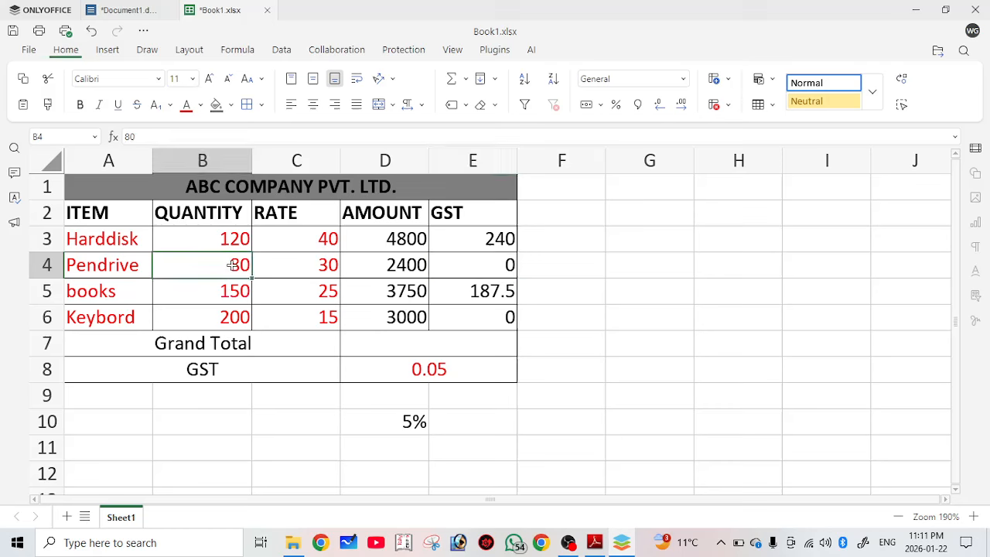
{"action": "left_click", "coordinate": [499, 241]}
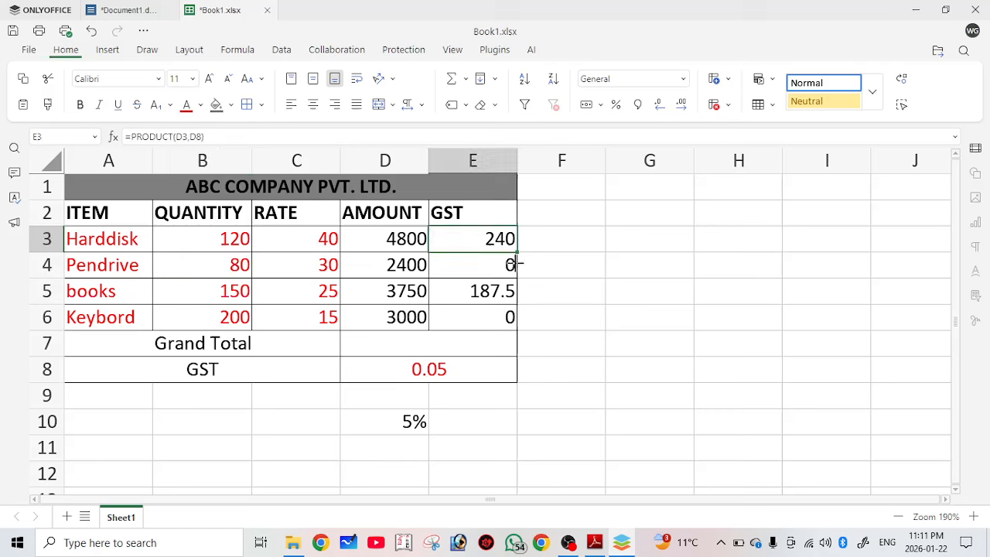
{"action": "left_click_drag", "start_coordinate": [515, 265], "coordinate": [516, 268]}
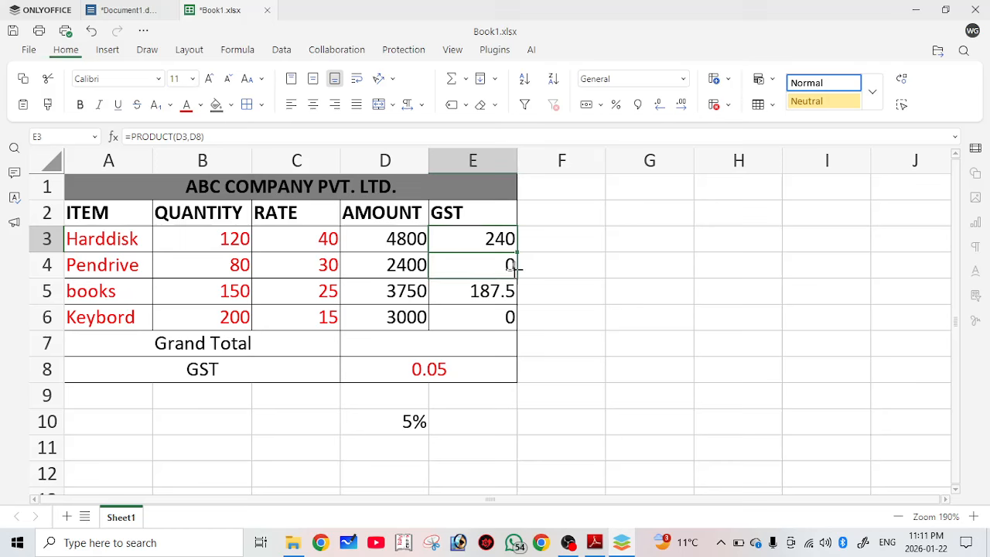
{"action": "left_click", "coordinate": [512, 267]}
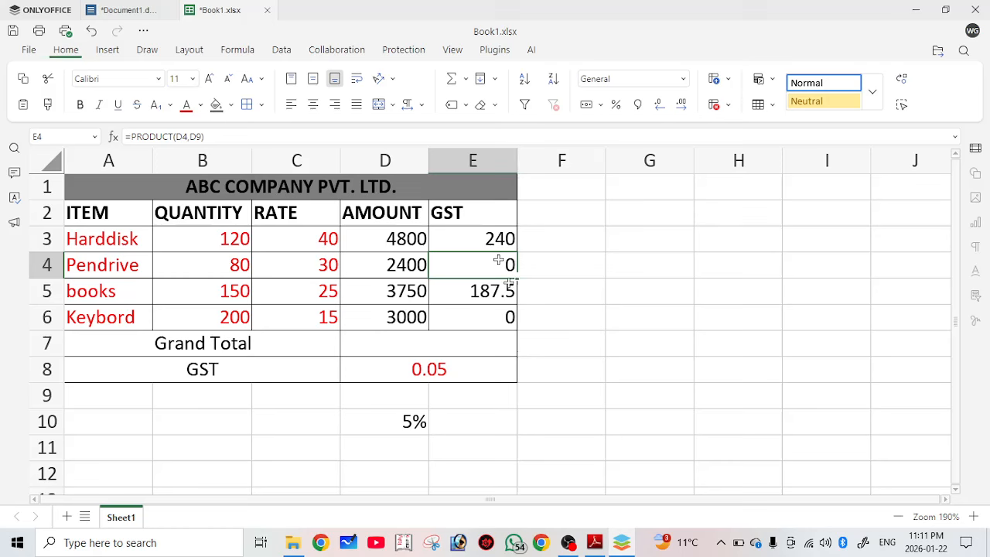
Correct E4's formula to multiply D4 by the D8 rate instead of D9, giving 120.
{"action": "double_click", "coordinate": [498, 263]}
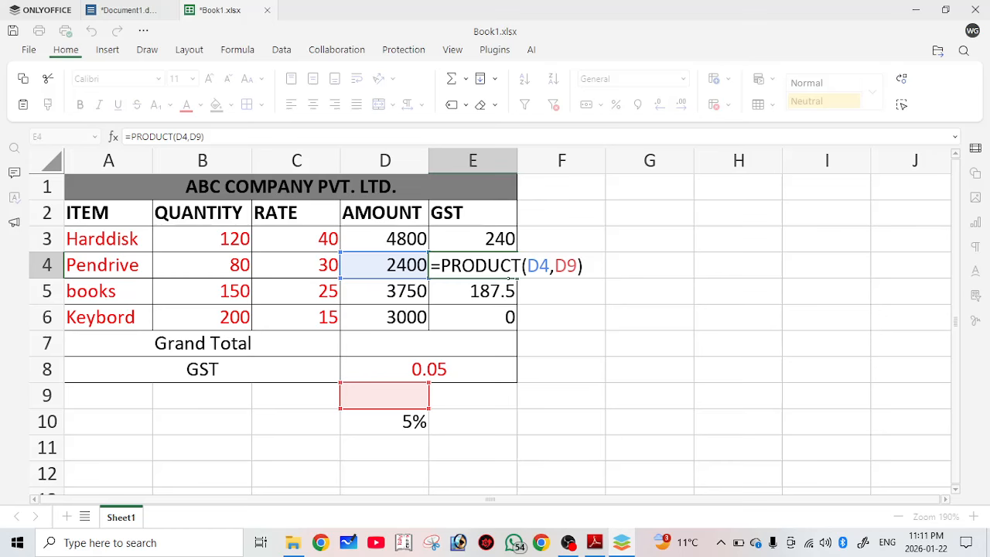
{"action": "left_click", "coordinate": [576, 266]}
{"action": "key", "text": "BackSpace"}
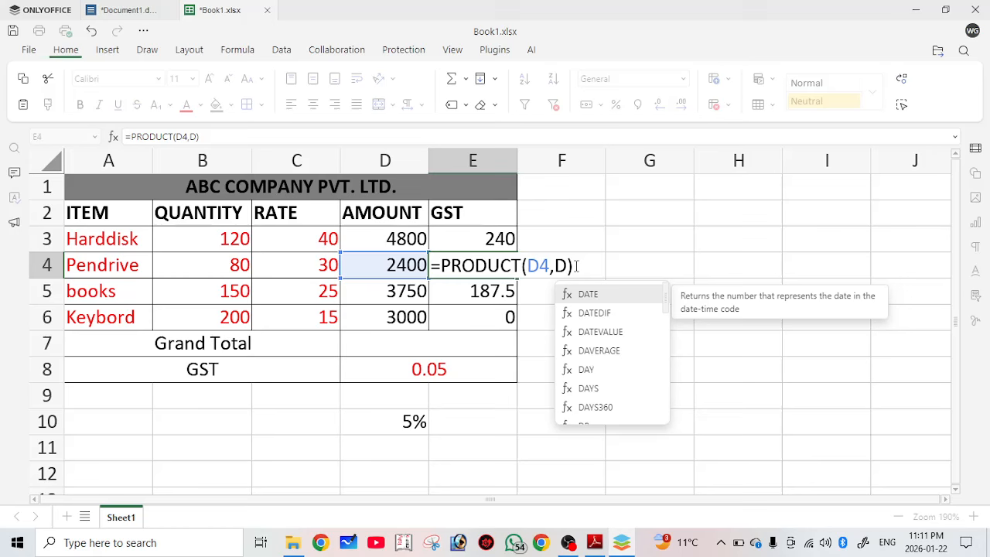
{"action": "key", "text": "BackSpace"}
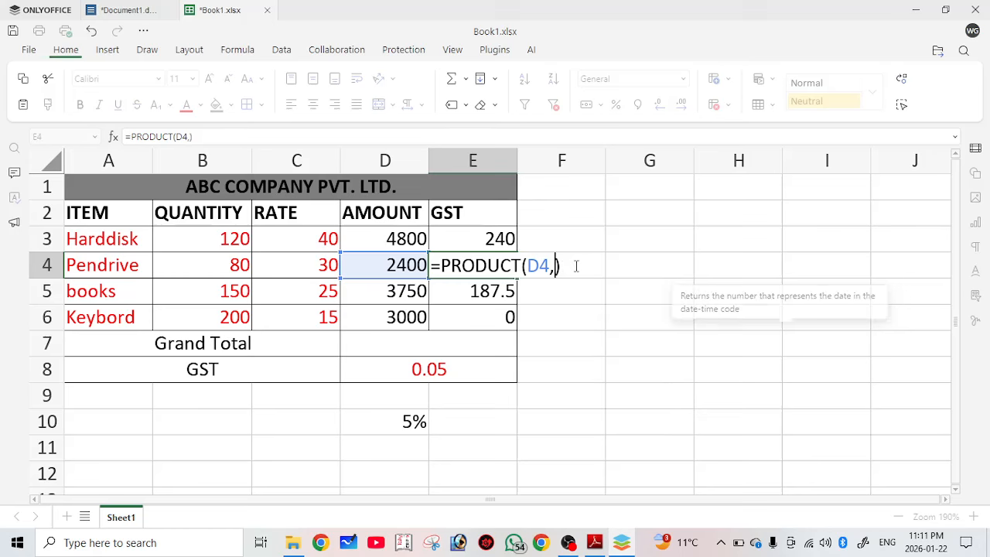
{"action": "left_click", "coordinate": [454, 375]}
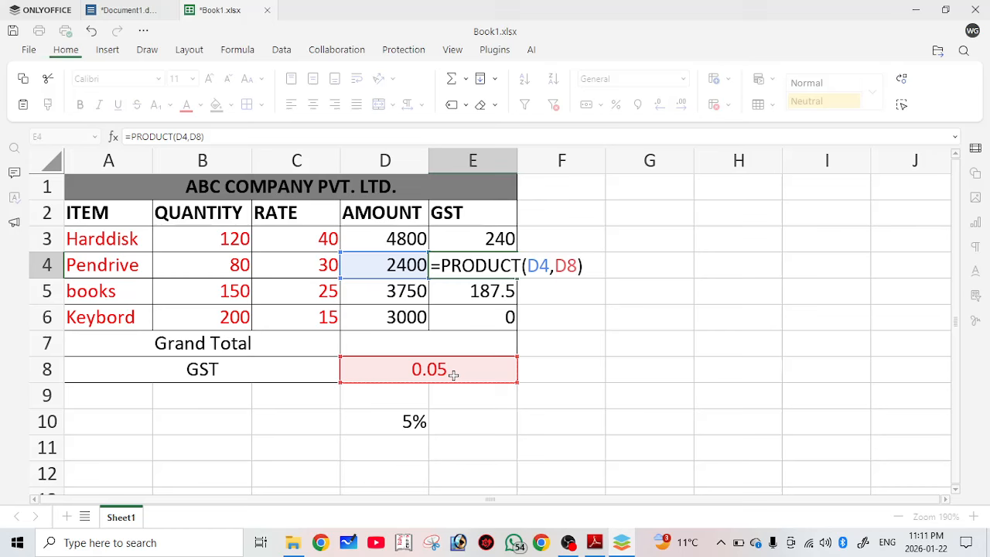
{"action": "left_click", "coordinate": [499, 292]}
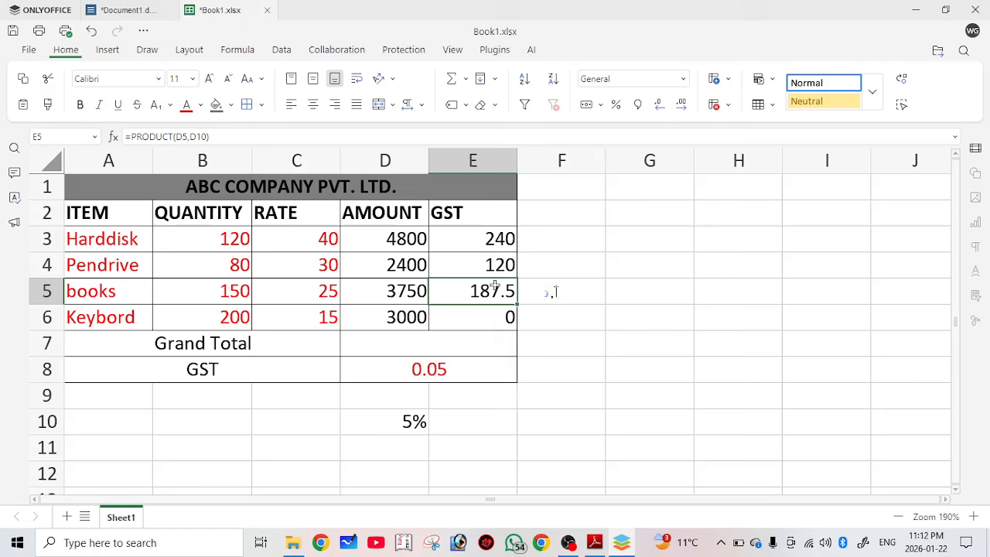
Change E5's rate reference from D10 to an absolute $D$8.
{"action": "key", "text": "F2"}
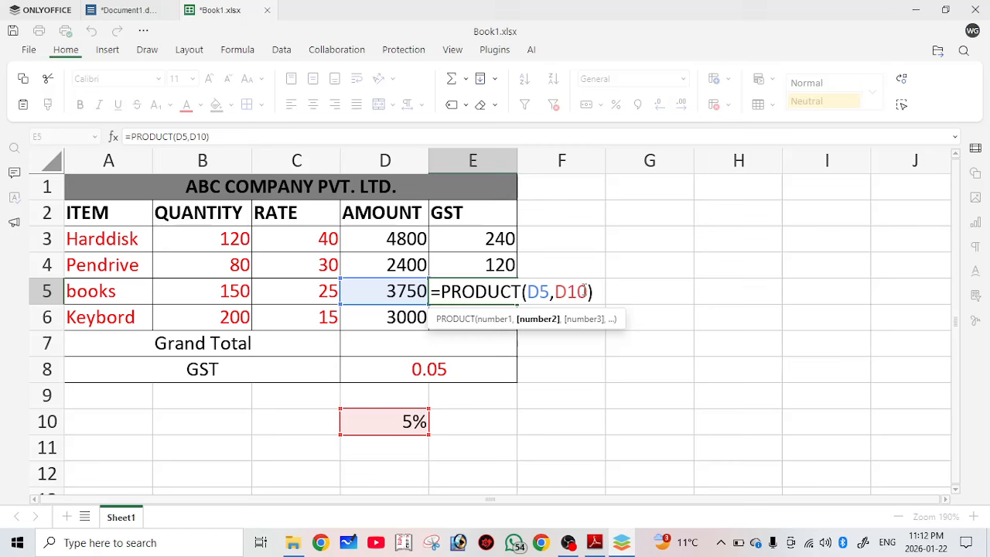
{"action": "key", "text": "BackSpace"}
{"action": "key", "text": "BackSpace"}
{"action": "key", "text": "BackSpace"}
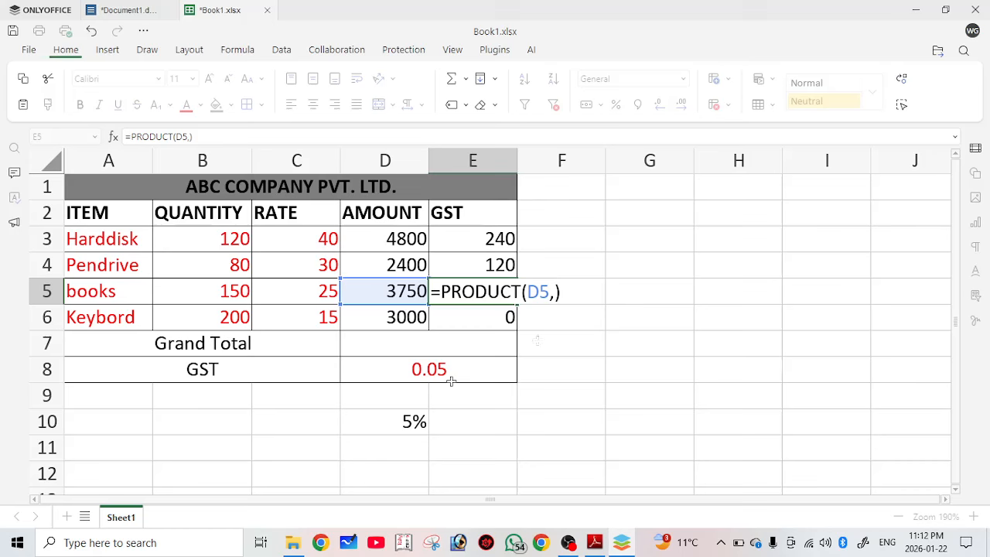
{"action": "left_click", "coordinate": [451, 378]}
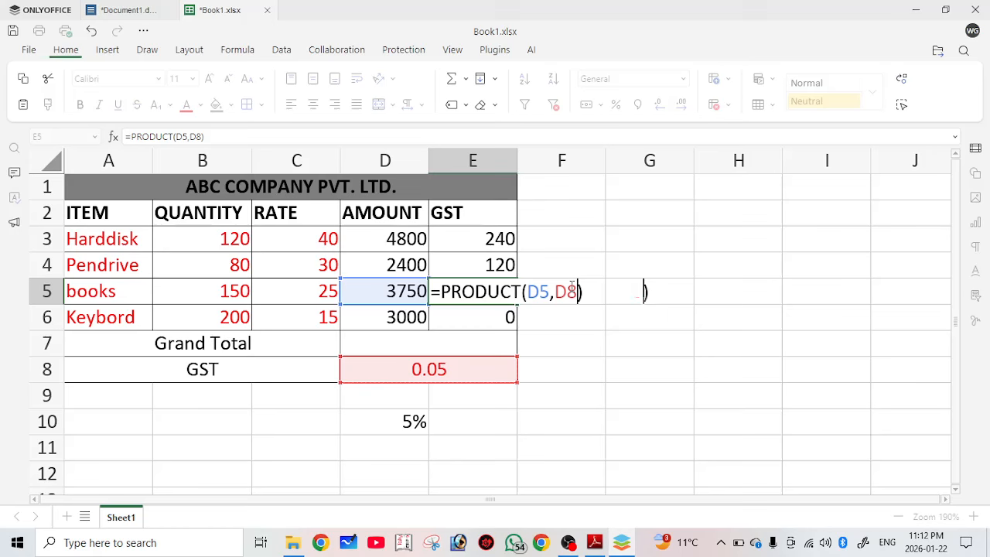
{"action": "key", "text": "F4"}
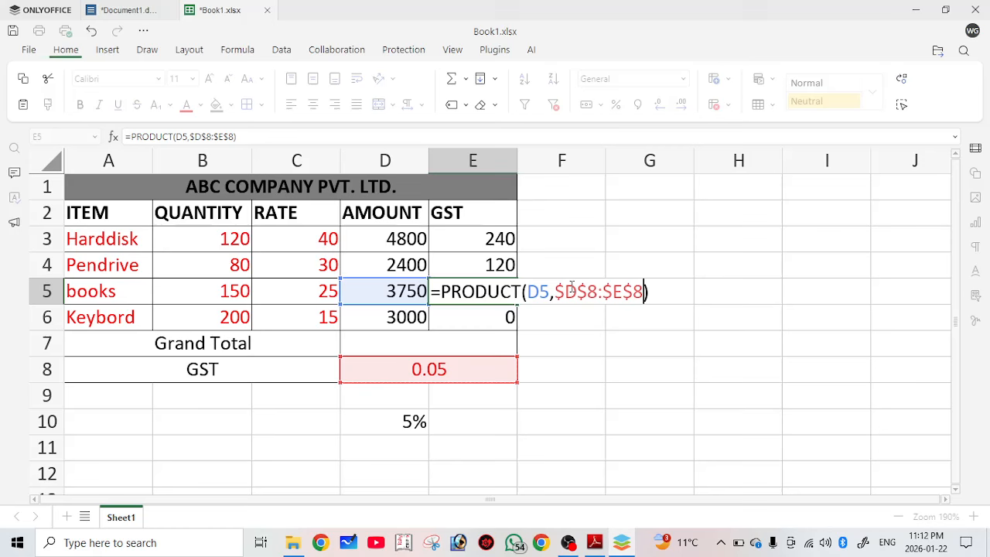
{"action": "left_click", "coordinate": [500, 289]}
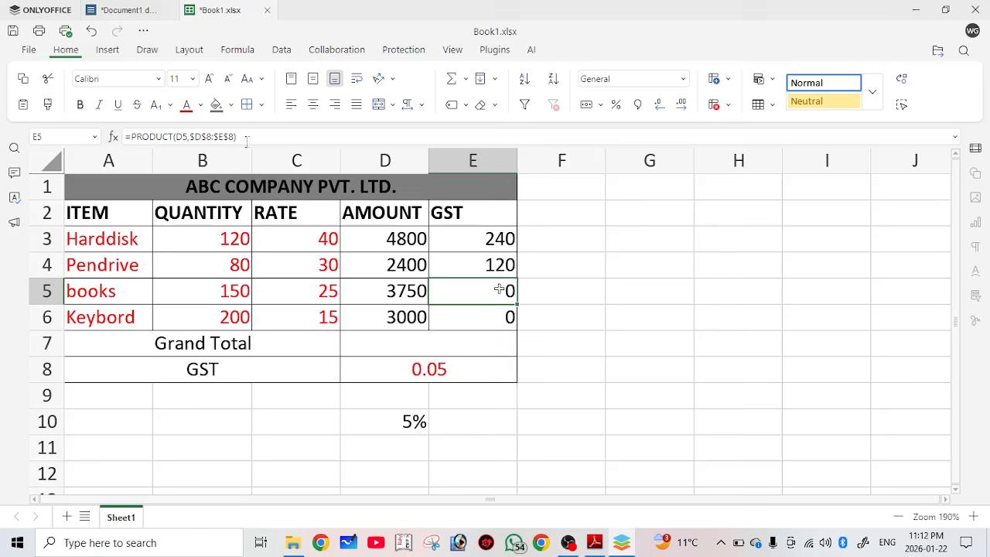
Re-enter E5 as =PRODUCT(D5,D8), giving a books GST of 187.5.
{"action": "type", "text": "=p"}
{"action": "type", "text": "=produ"}
{"action": "type", "text": "c"}
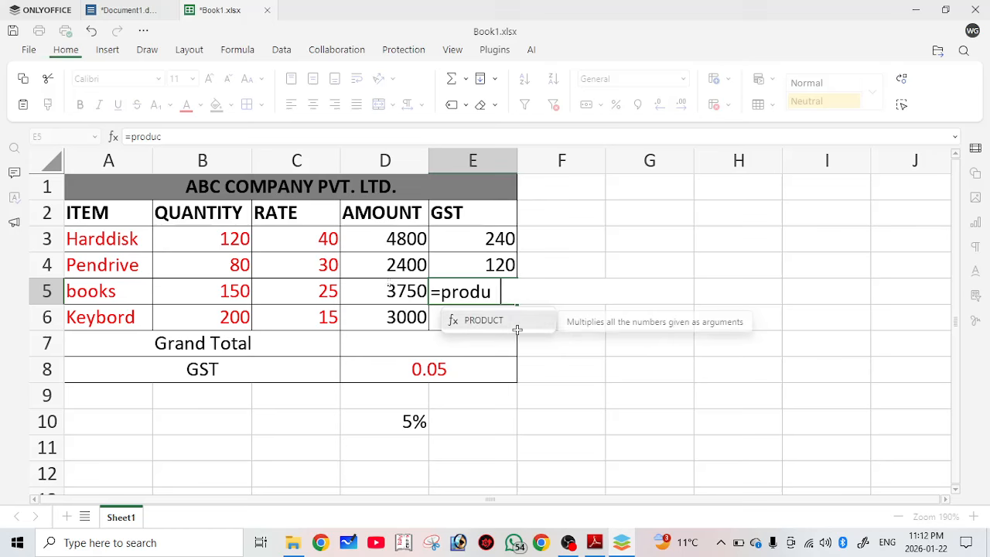
{"action": "type", "text": "t("}
{"action": "left_click", "coordinate": [391, 291]}
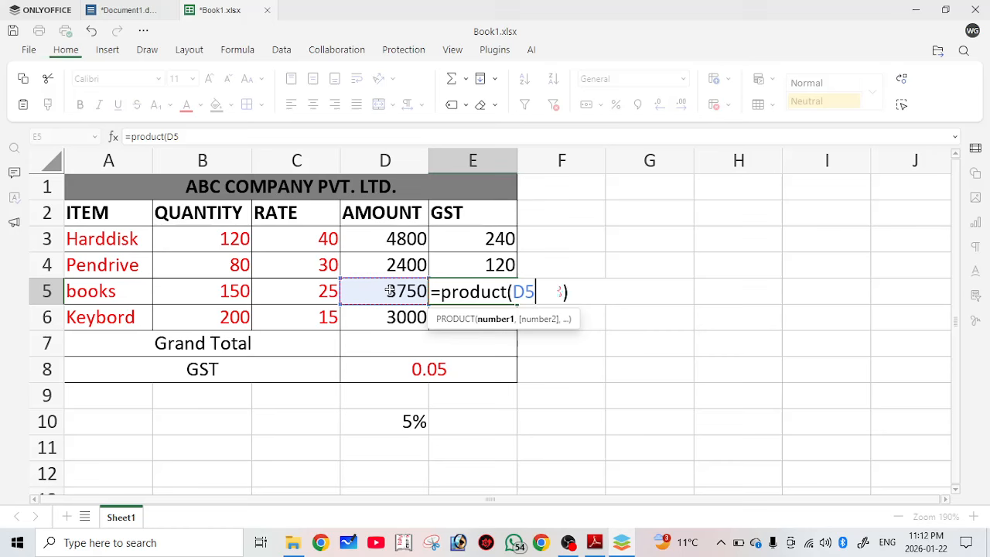
{"action": "type", "text": ","}
{"action": "left_click", "coordinate": [390, 371]}
{"action": "key", "text": "Return"}
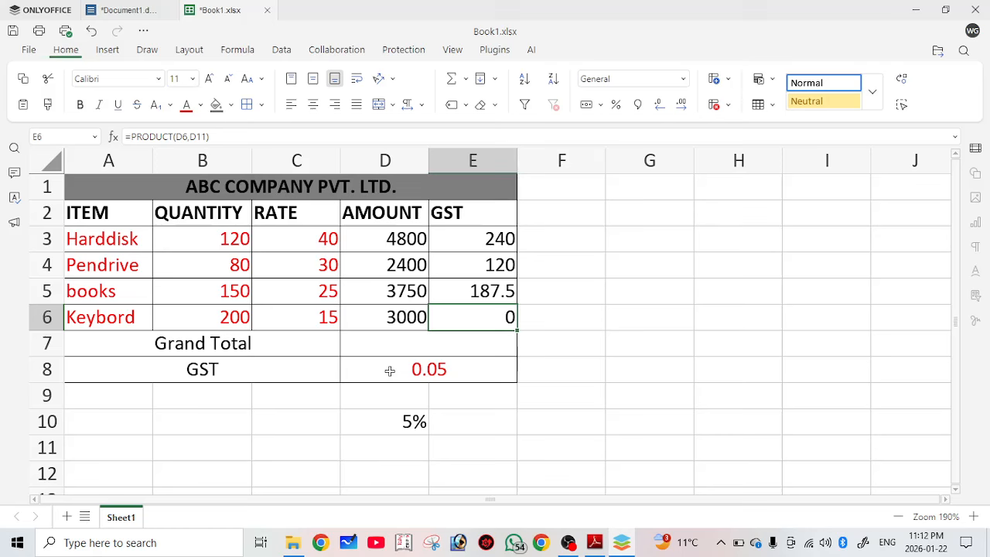
Enter =PRODUCT(D6,D8) in E6 for a Keybord GST of 150.
{"action": "type", "text": "=p"}
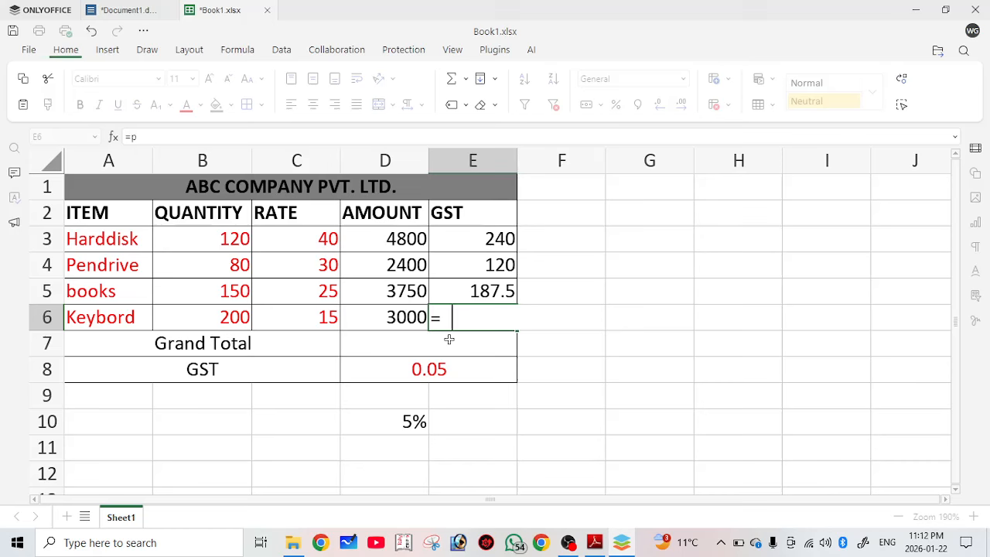
{"action": "type", "text": "roduct("}
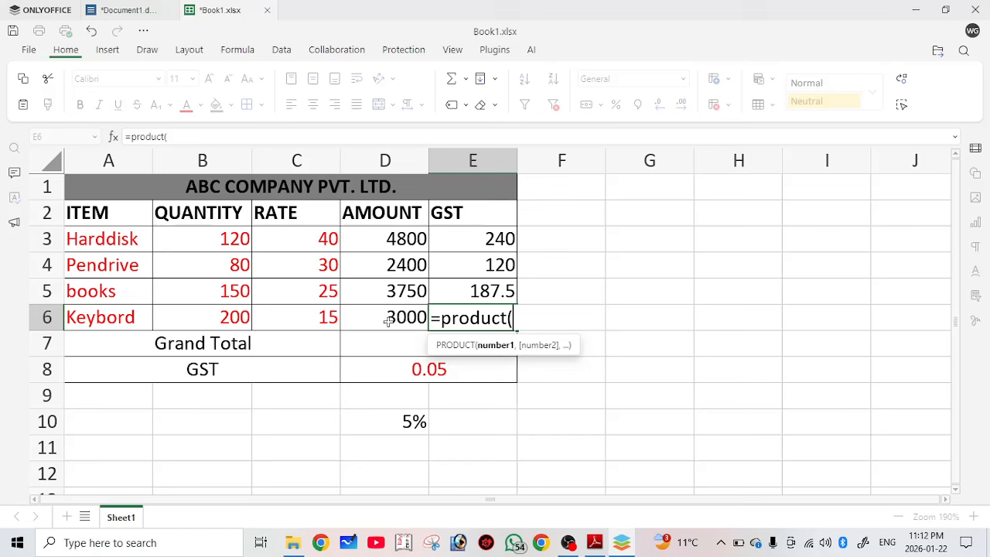
{"action": "left_click", "coordinate": [387, 322]}
{"action": "type", "text": ","}
{"action": "left_click", "coordinate": [390, 377]}
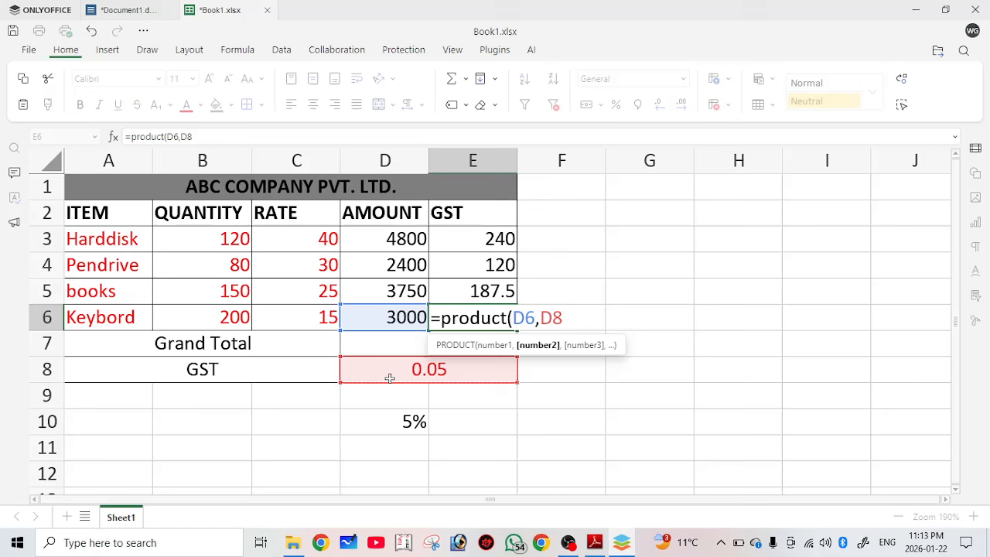
{"action": "key", "text": "Return"}
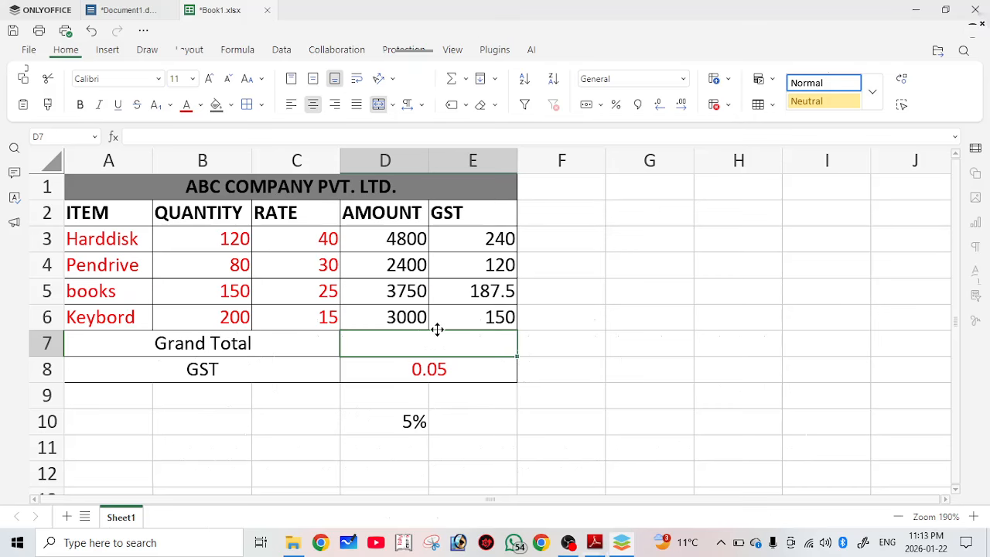
{"action": "key", "text": "alt+Tab"}
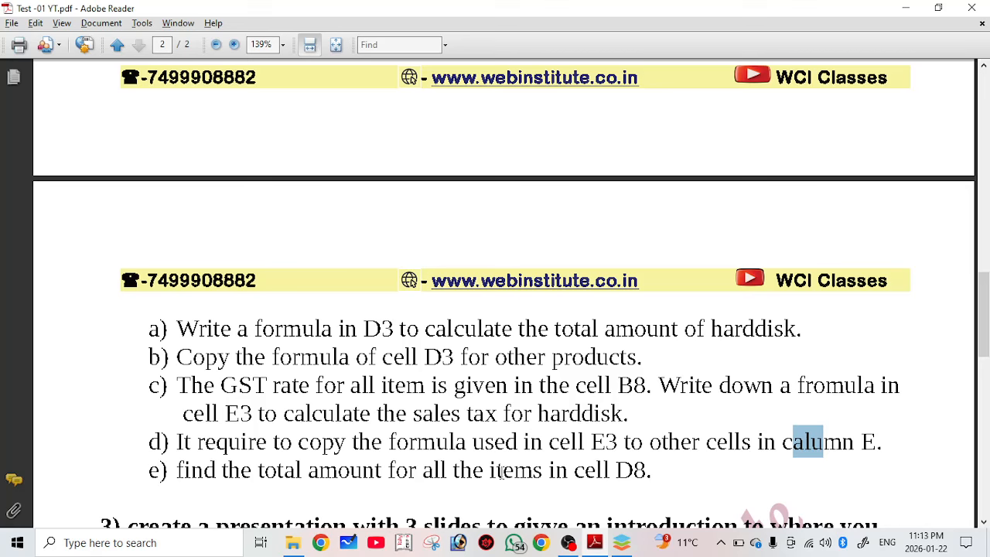
{"action": "left_click", "coordinate": [623, 545]}
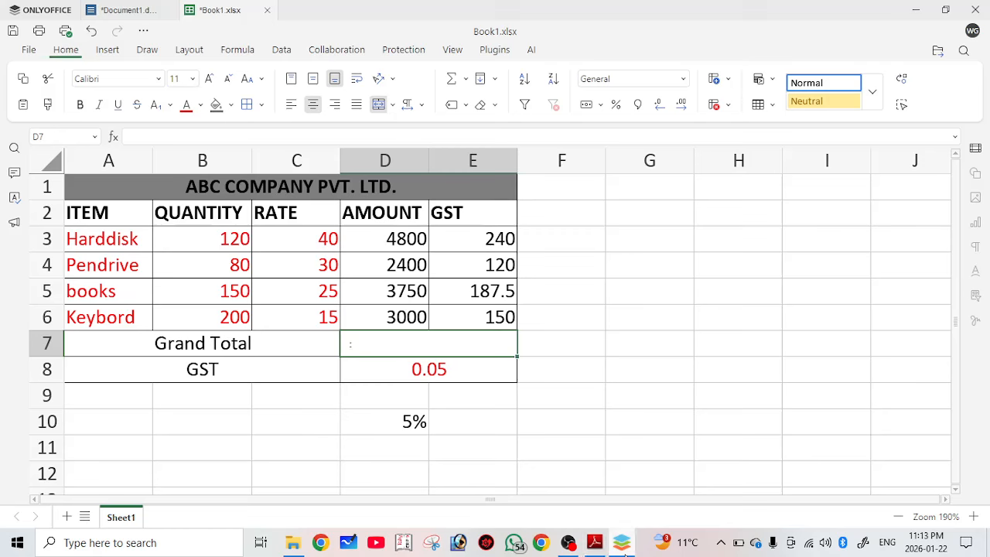
Enter =SUM(D3:D6) in D7 for a Grand Total of 13950, then switch to the questions PDF.
{"action": "type", "text": "=s"}
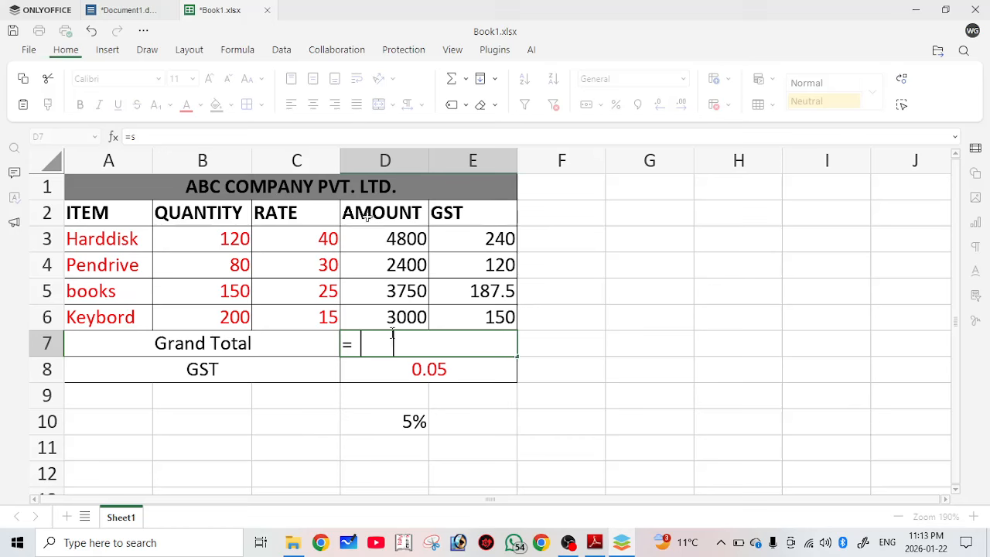
{"action": "type", "text": "um("}
{"action": "left_click_drag", "start_coordinate": [377, 237], "coordinate": [379, 316]}
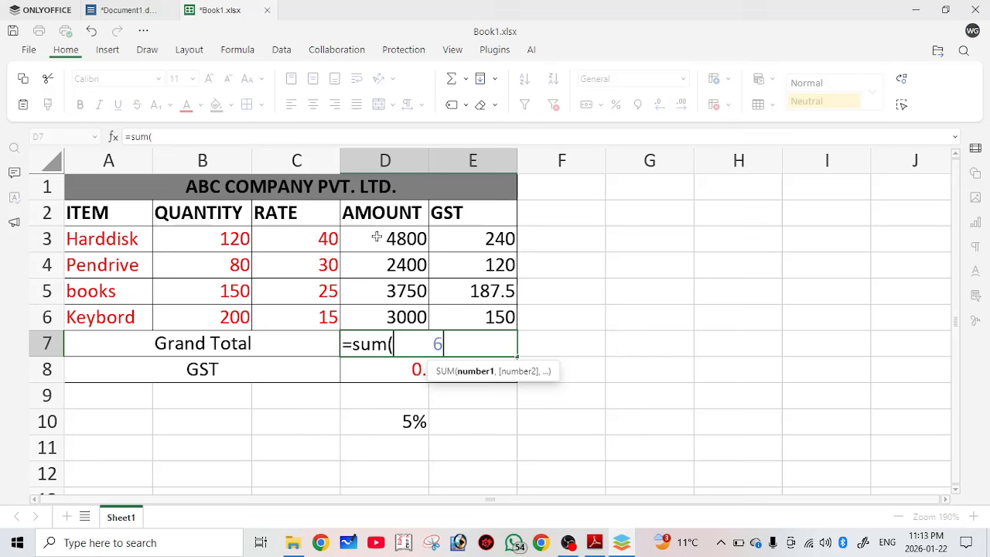
{"action": "left_click_drag", "start_coordinate": [377, 237], "coordinate": [375, 318]}
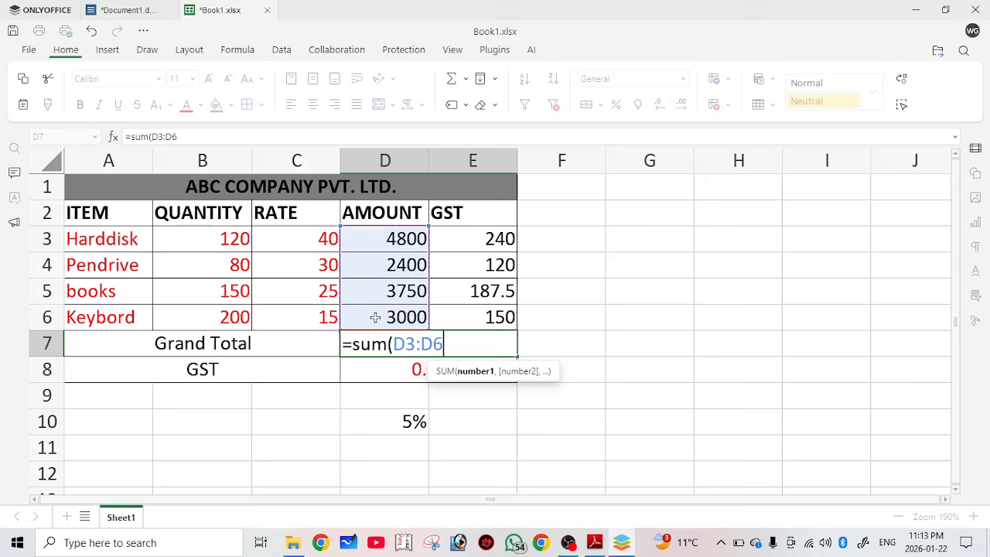
{"action": "key", "text": "Return"}
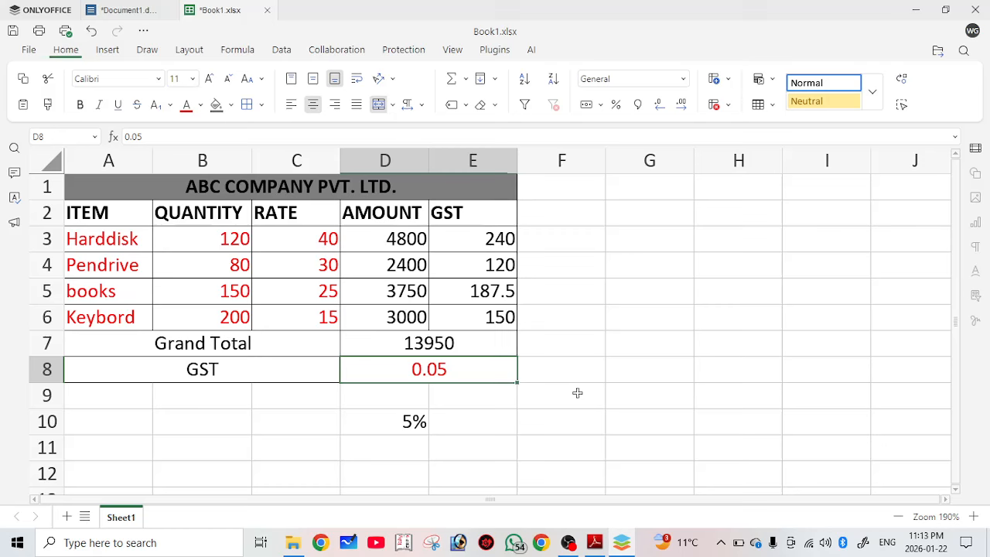
{"action": "left_click", "coordinate": [638, 421]}
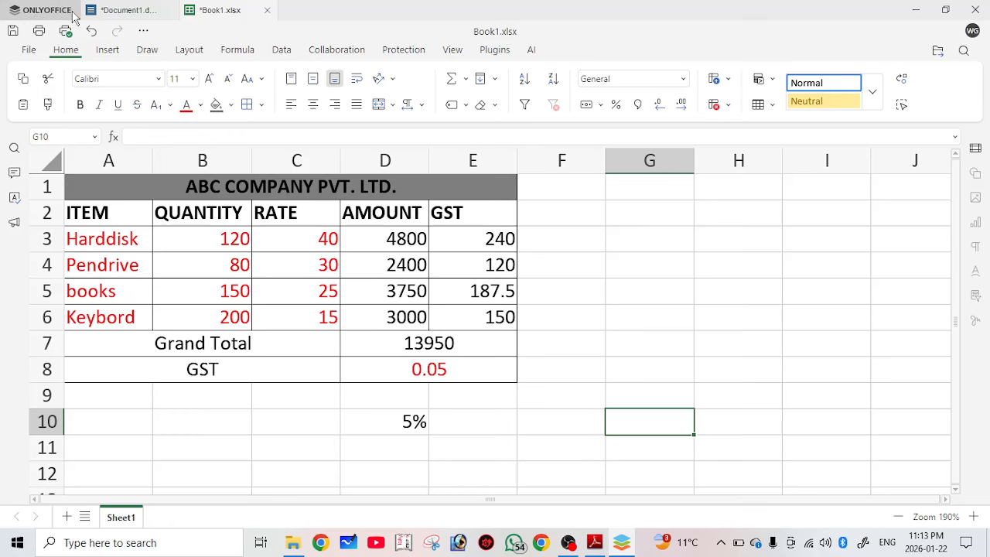
{"action": "key", "text": "alt+Tab"}
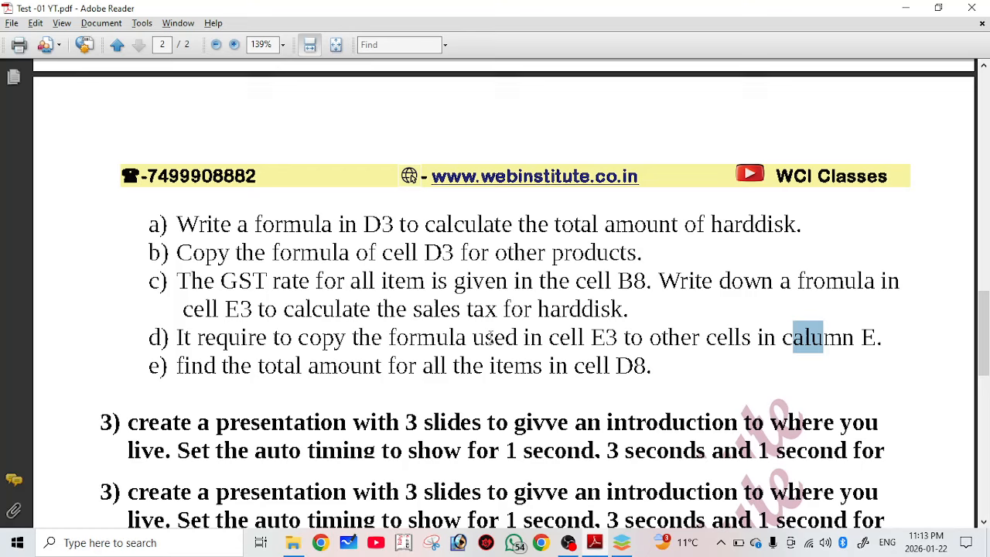
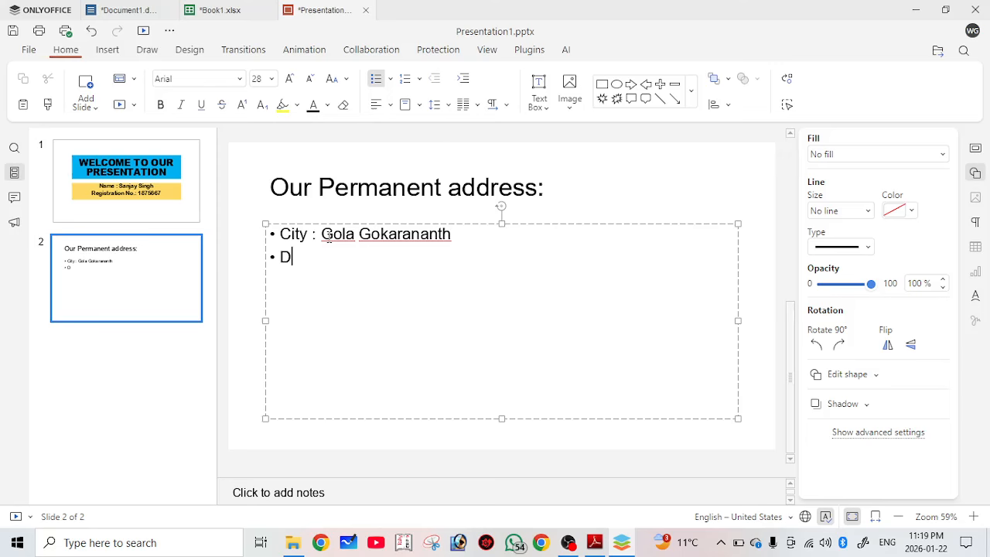
Type the second address bullet 'District : Lakhimpur kheri' on slide 2.
{"action": "type", "text": "istrict : Lakhimpur"}
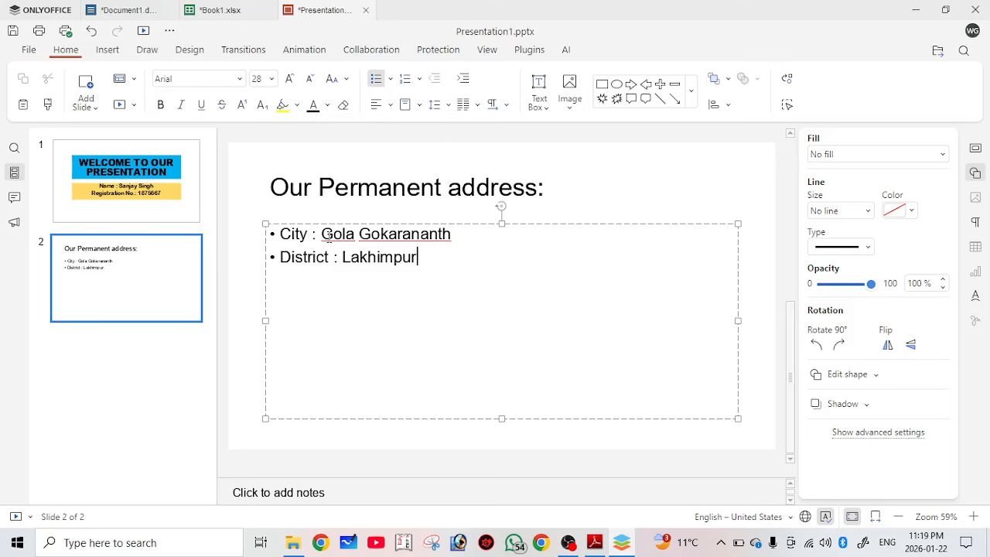
{"action": "type", "text": " kheri"}
Add bullets 'State Uttar Pradesh', 'Pincode: 262802' and 'County : India' below District.
{"action": "key", "text": "Return"}
{"action": "type", "text": "S"}
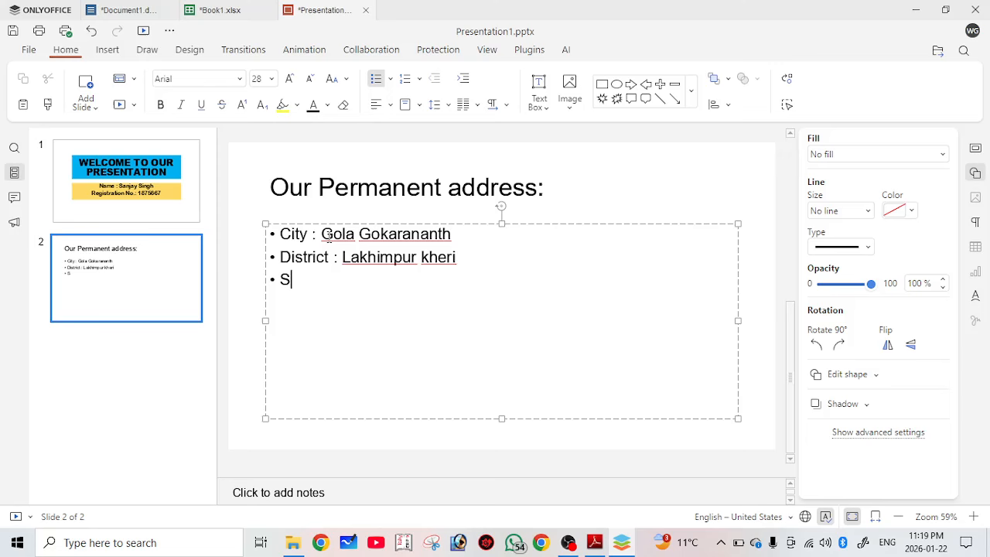
{"action": "type", "text": "tate Uttar P"}
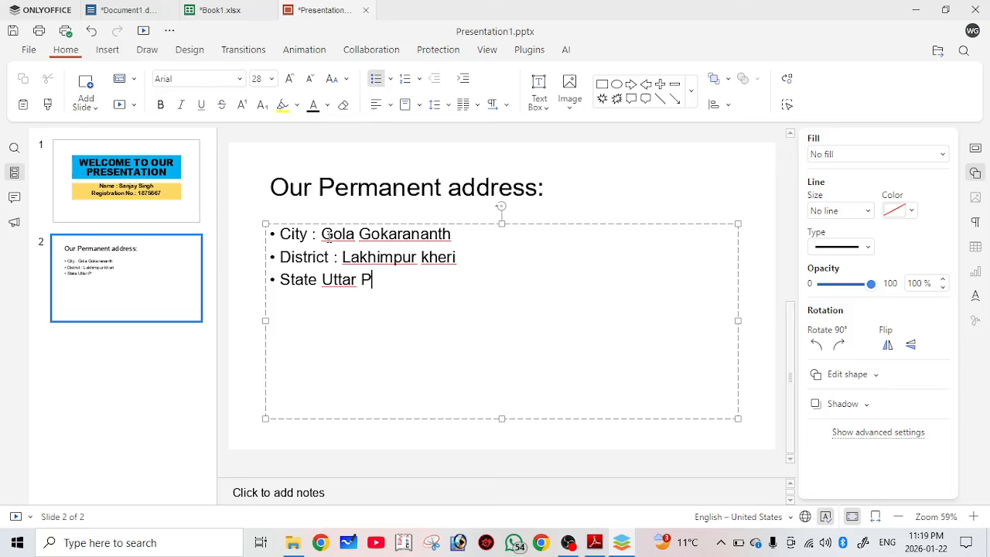
{"action": "type", "text": "radesh"}
{"action": "key", "text": "Return"}
{"action": "type", "text": "Pin"}
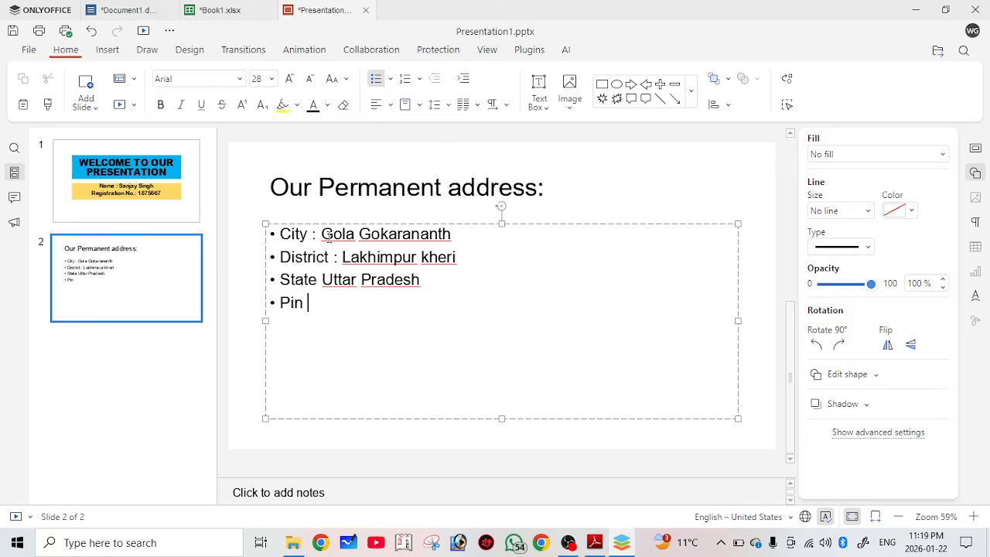
{"action": "key", "text": "BackSpace"}
{"action": "type", "text": "code: 262802"}
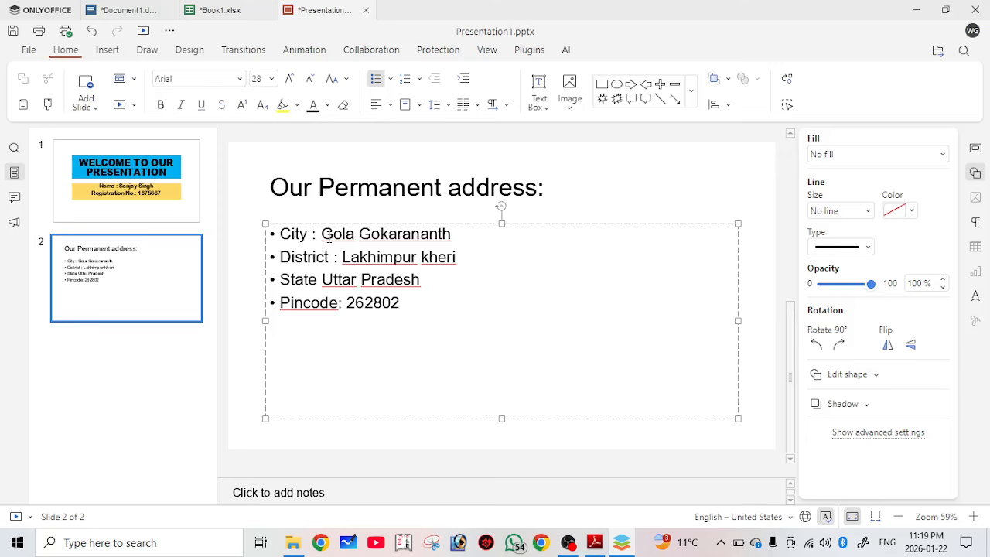
{"action": "key", "text": "Return"}
{"action": "type", "text": "County : India"}
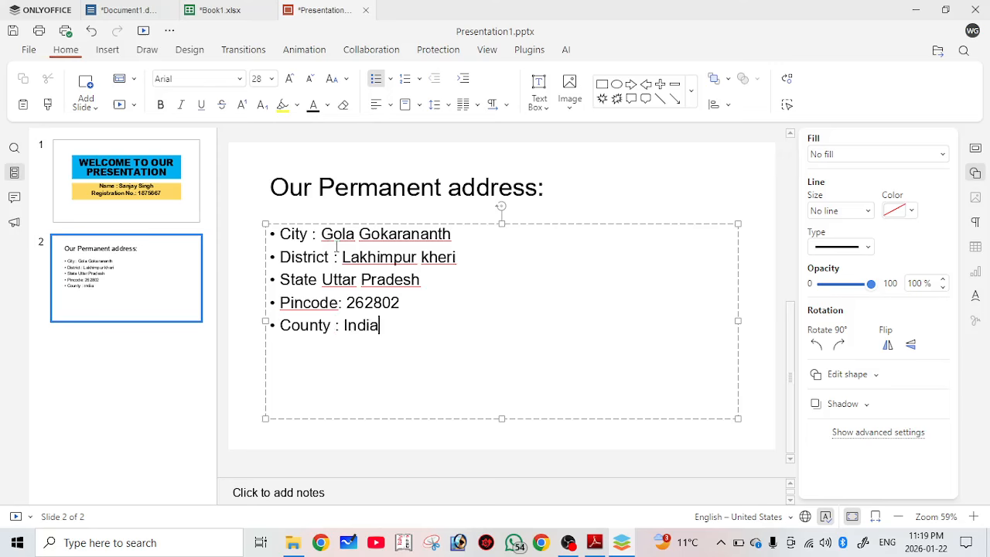
Set the slide 2 title 'Our Permanent address:' in Bodoni MT Black.
{"action": "left_click", "coordinate": [336, 247]}
{"action": "left_click_drag", "start_coordinate": [546, 187], "coordinate": [242, 143]}
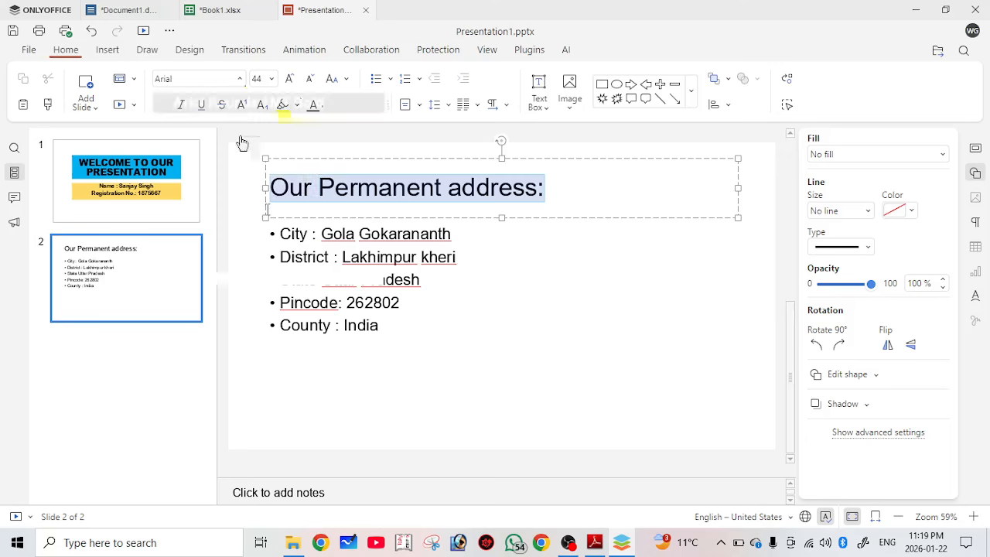
{"action": "left_click", "coordinate": [240, 78]}
{"action": "scroll", "coordinate": [261, 297], "scroll_direction": "down", "scroll_amount": 4}
{"action": "scroll", "coordinate": [261, 297], "scroll_direction": "up", "scroll_amount": 2}
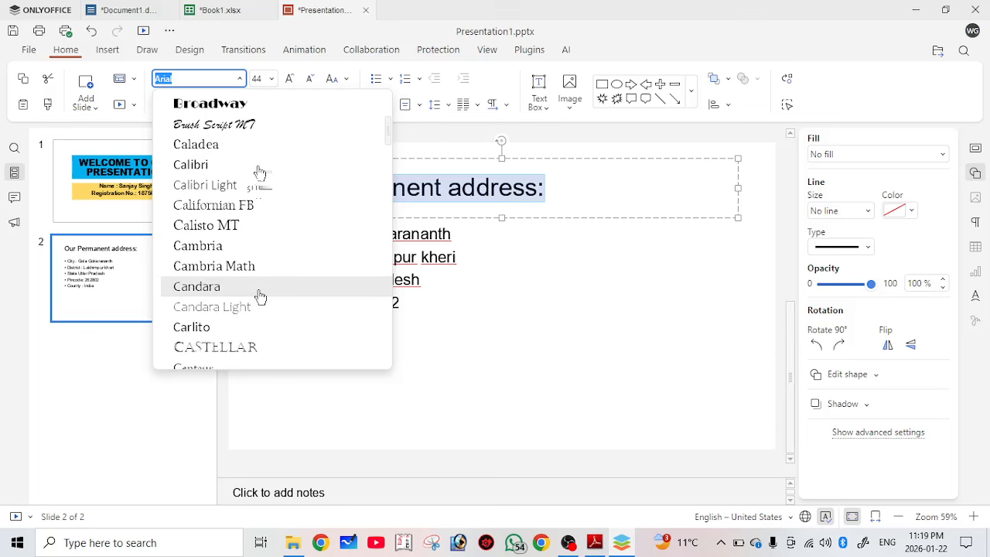
{"action": "scroll", "coordinate": [263, 232], "scroll_direction": "up", "scroll_amount": 3}
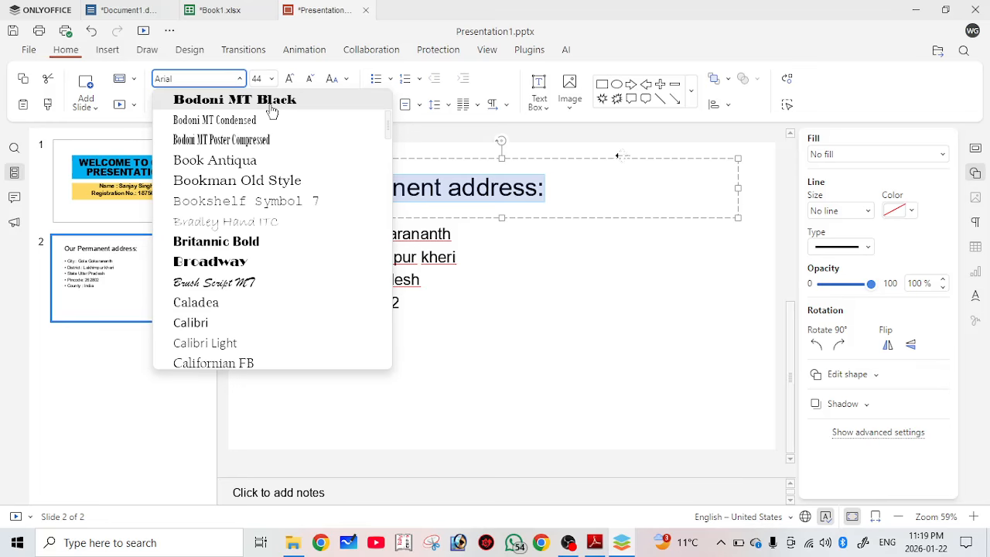
{"action": "left_click", "coordinate": [270, 107]}
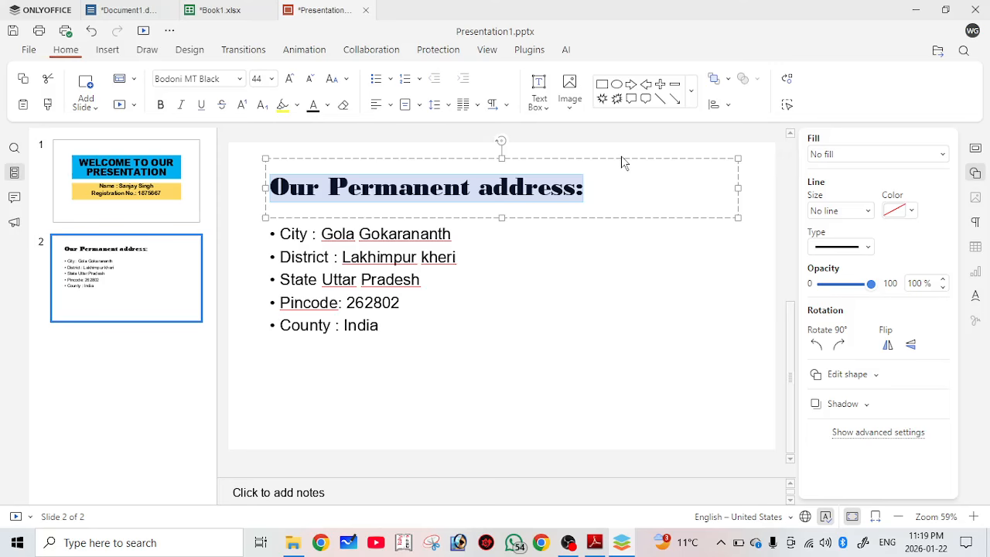
Give the title box a gradient fill.
{"action": "left_click", "coordinate": [867, 154]}
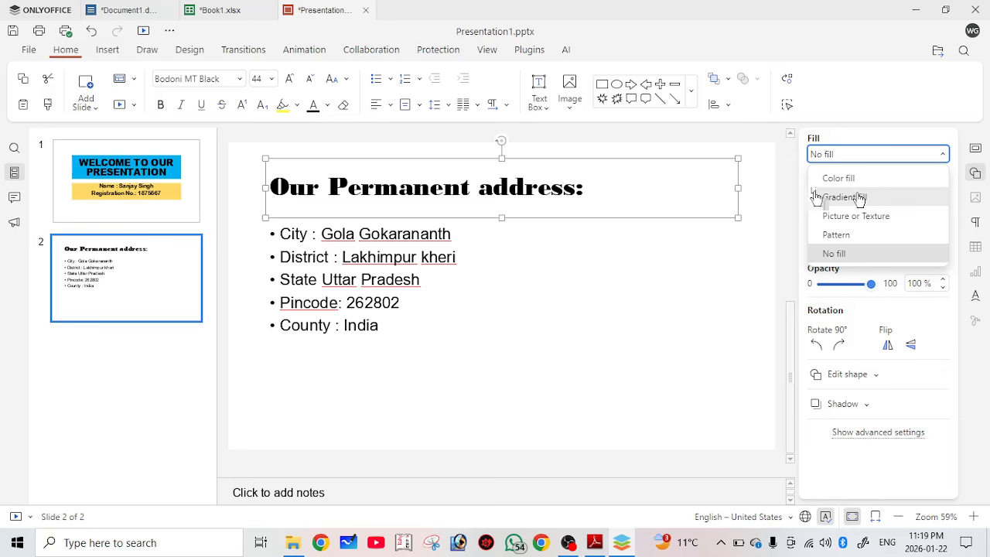
{"action": "left_click", "coordinate": [855, 198]}
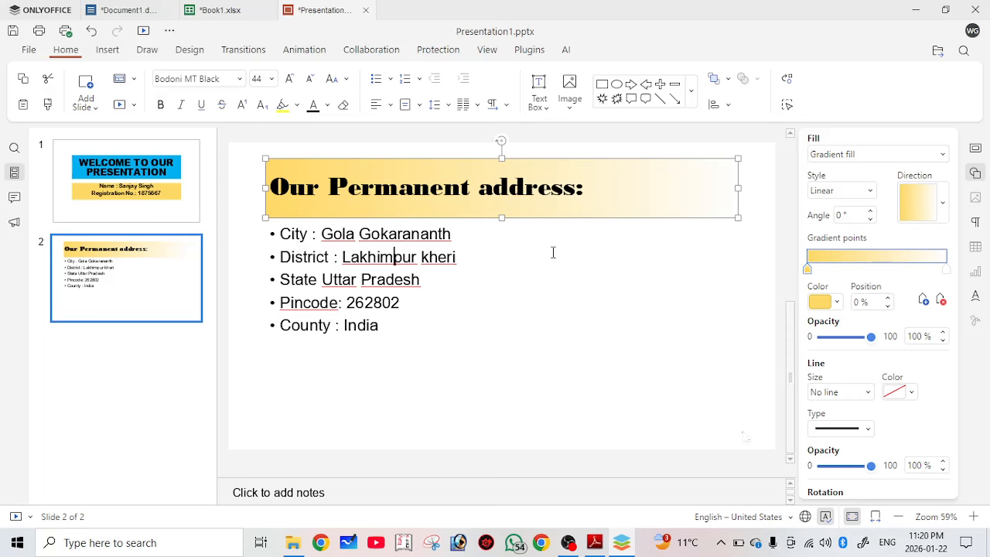
{"action": "left_click", "coordinate": [381, 316]}
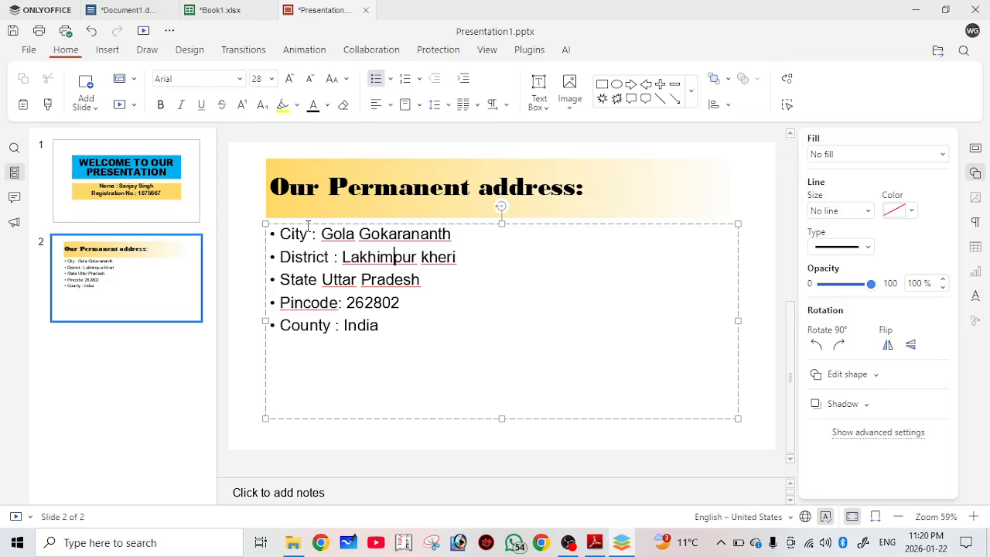
Format all the bullet text as 36 pt, bold, Cambria font.
{"action": "key", "text": "ctrl+a"}
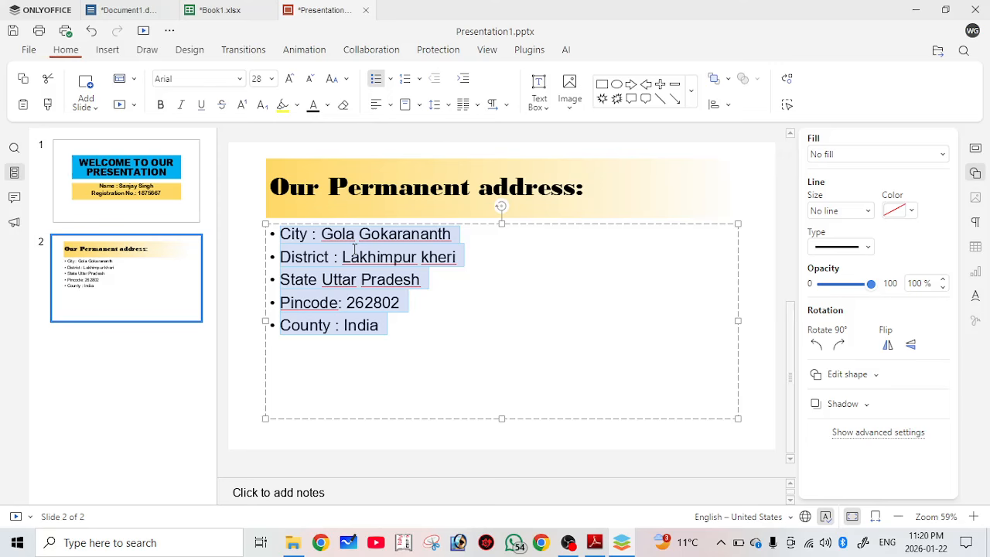
{"action": "key", "text": "ctrl+bracketright"}
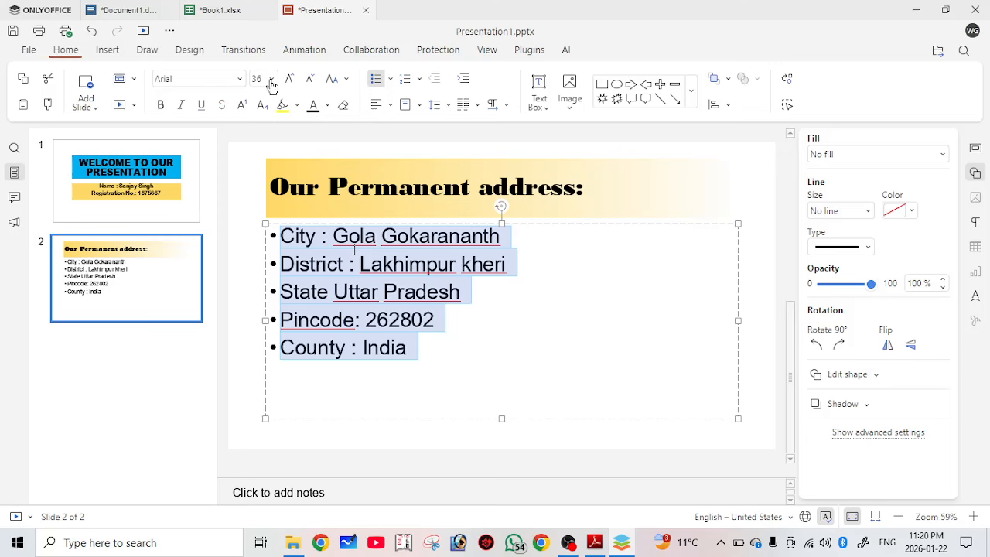
{"action": "key", "text": "ctrl+b"}
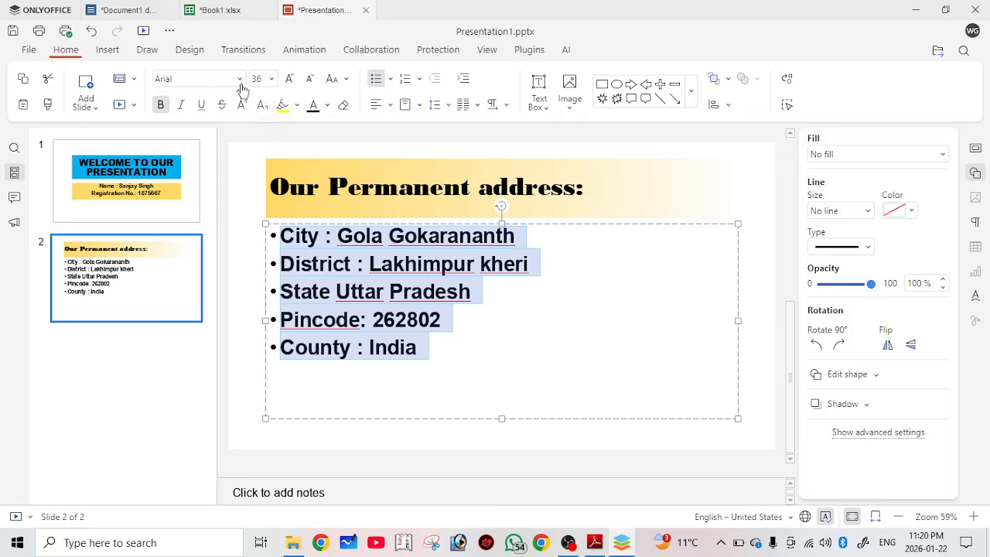
{"action": "left_click", "coordinate": [242, 90]}
{"action": "type", "text": "c"}
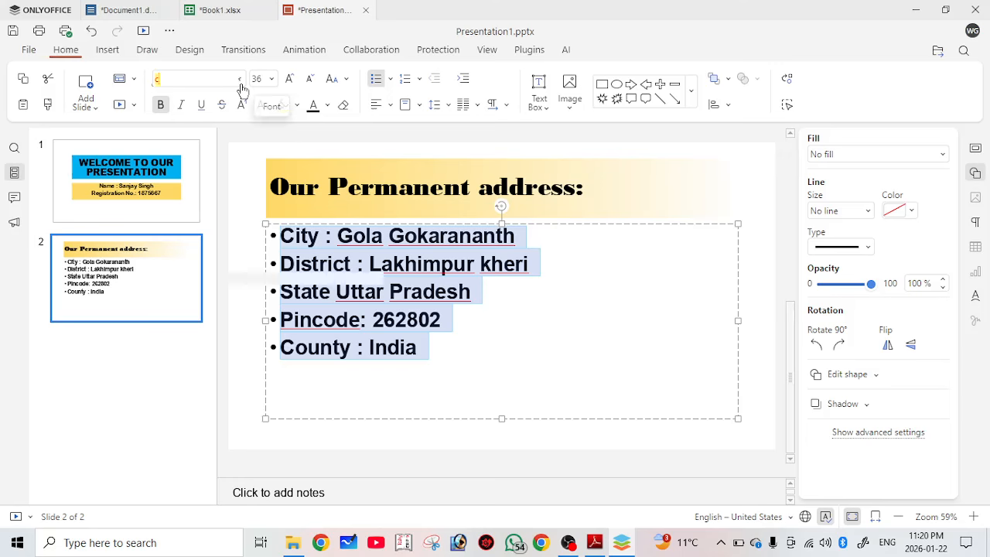
{"action": "type", "text": "ambria"}
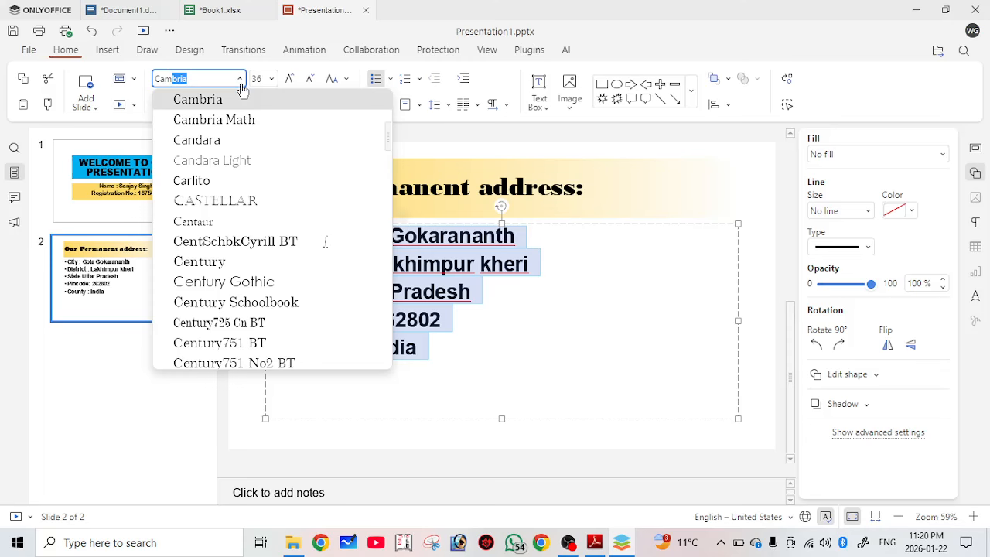
{"action": "key", "text": "Return"}
{"action": "left_click", "coordinate": [334, 235]}
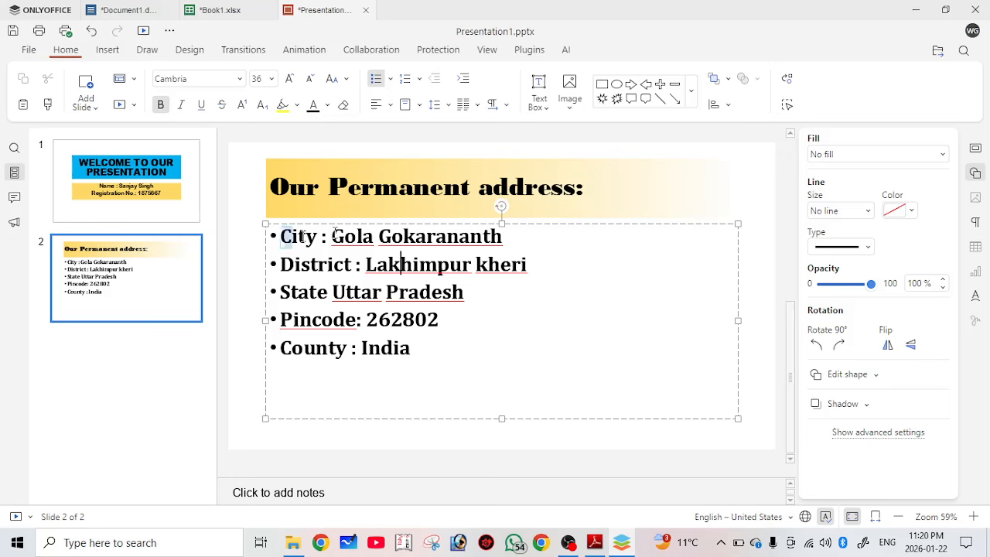
Underline the City label and make the City and District labels red.
{"action": "left_click_drag", "start_coordinate": [281, 237], "coordinate": [322, 239]}
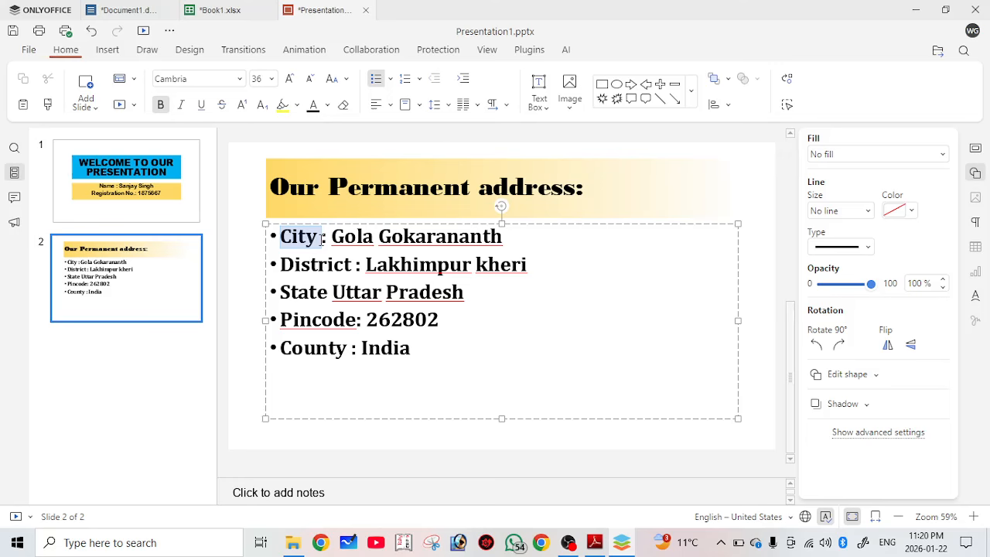
{"action": "key", "text": "ctrl+bracketright"}
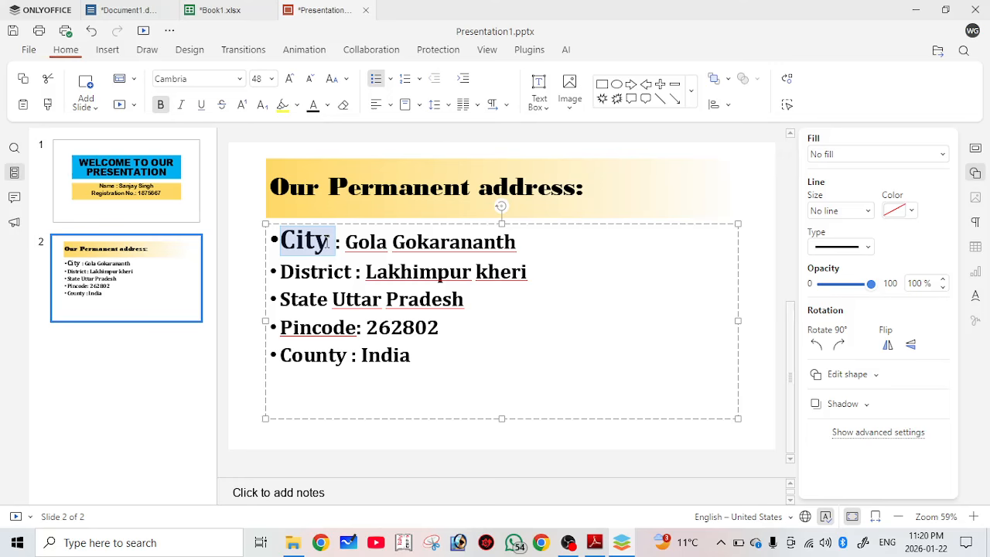
{"action": "key", "text": "ctrl+bracketleft"}
{"action": "key", "text": "ctrl+u"}
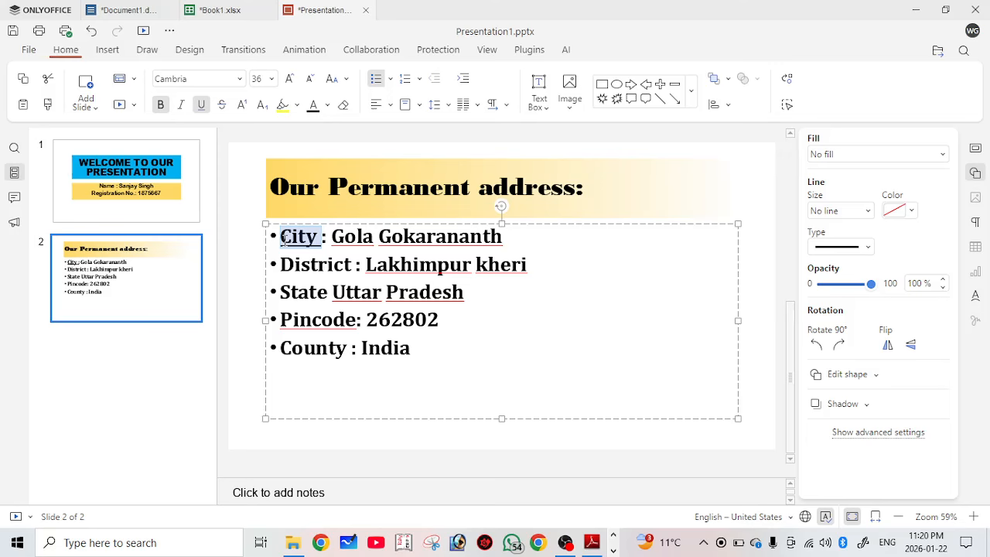
{"action": "left_click", "coordinate": [327, 104]}
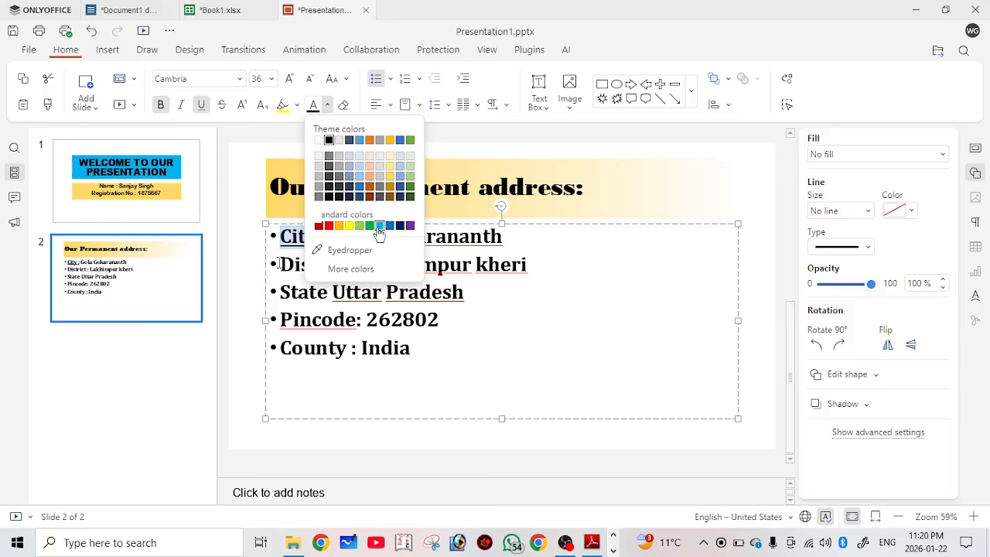
{"action": "left_click", "coordinate": [319, 225]}
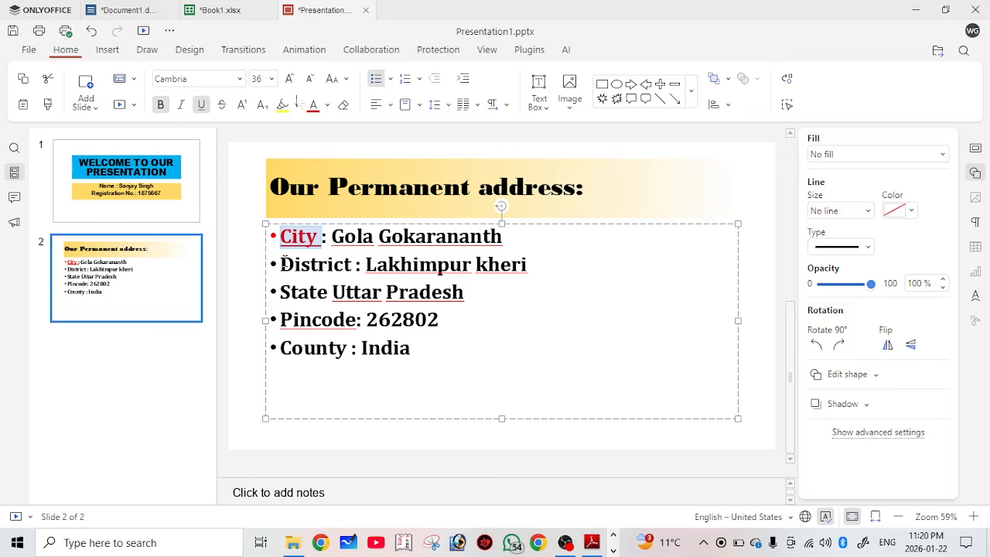
{"action": "double_click", "coordinate": [285, 261]}
{"action": "left_click", "coordinate": [316, 111]}
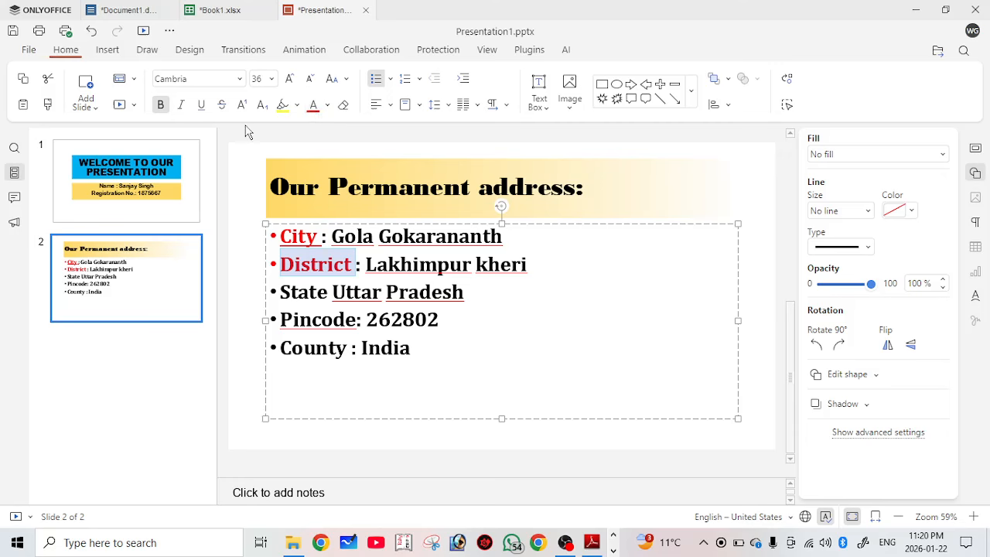
Add the missing colon after State, before 'Uttar Pradesh'.
{"action": "double_click", "coordinate": [322, 297]}
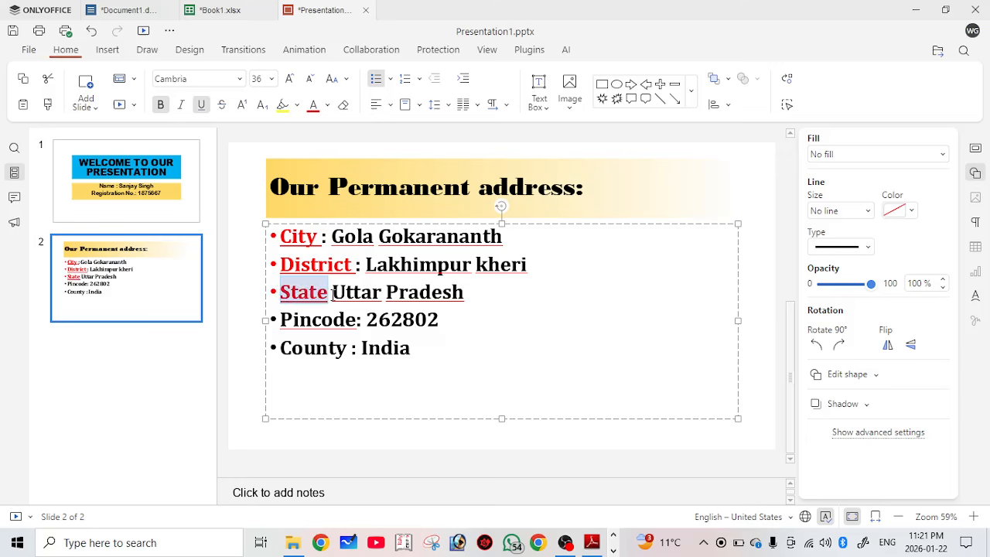
{"action": "left_click", "coordinate": [332, 294]}
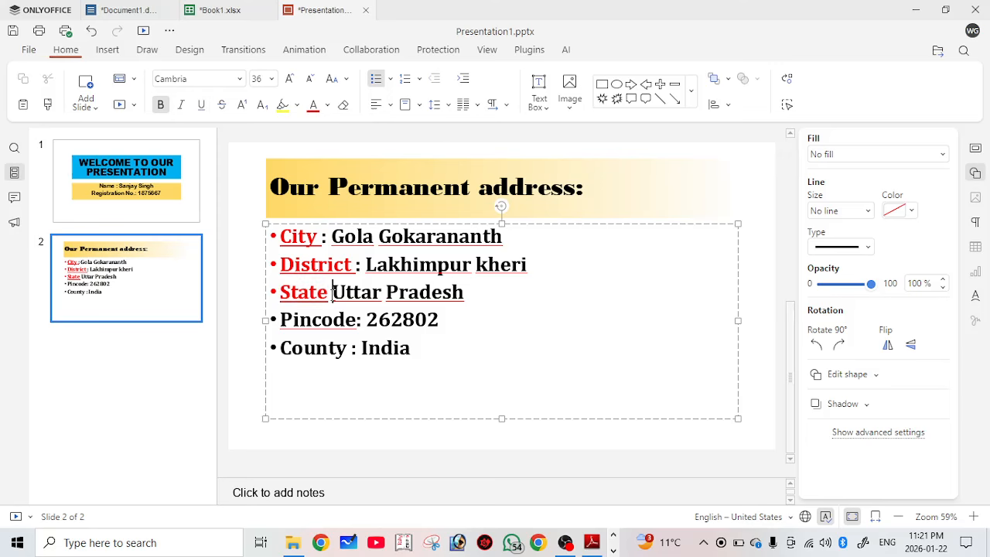
{"action": "type", "text": ":"}
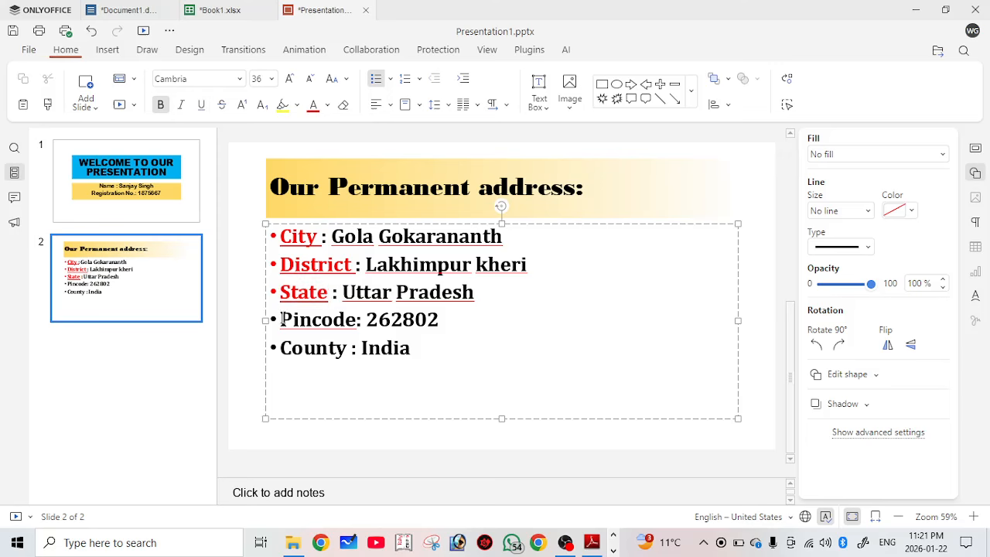
Make the Pincode and County labels red and underlined.
{"action": "left_click_drag", "start_coordinate": [281, 319], "coordinate": [356, 319]}
{"action": "left_click", "coordinate": [313, 106]}
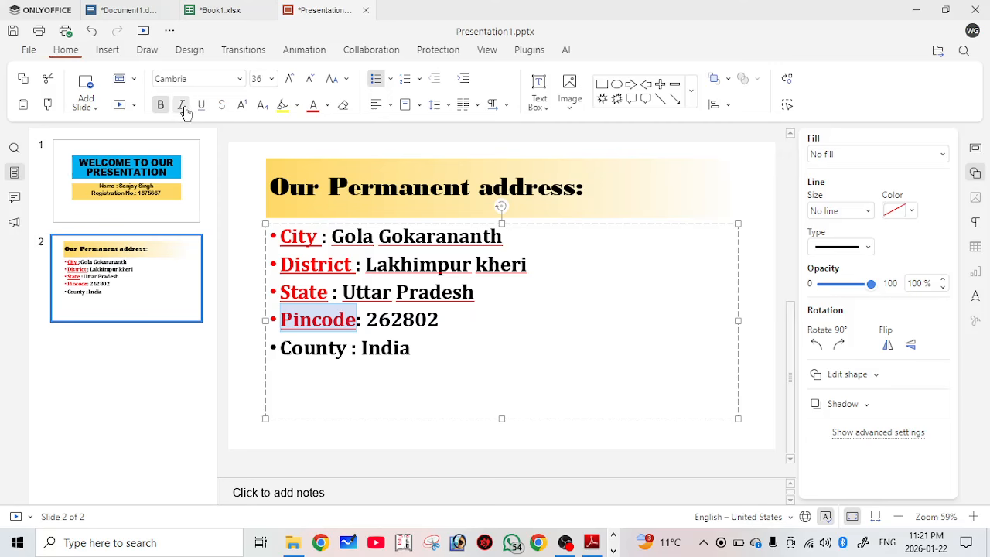
{"action": "left_click_drag", "start_coordinate": [281, 348], "coordinate": [318, 355]}
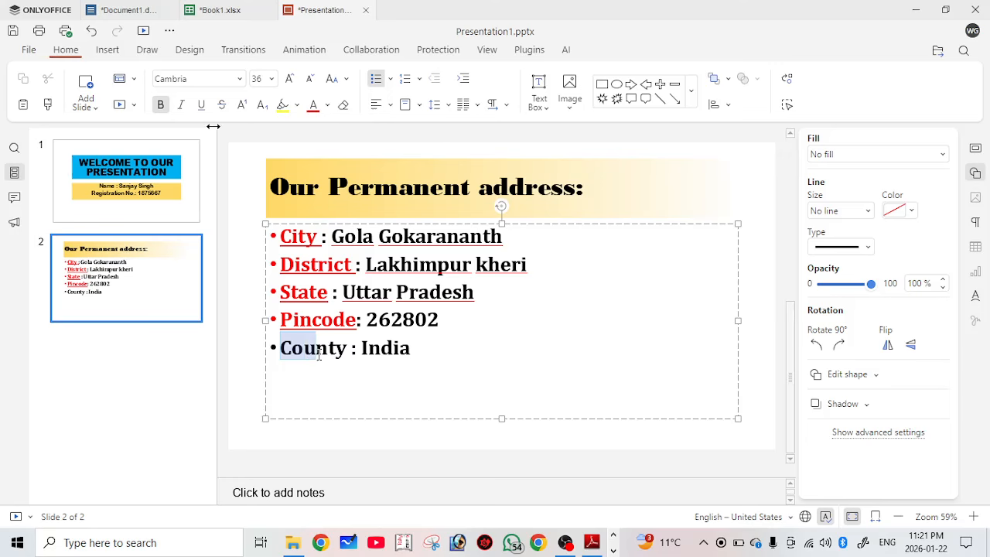
{"action": "left_click_drag", "start_coordinate": [318, 354], "coordinate": [346, 349]}
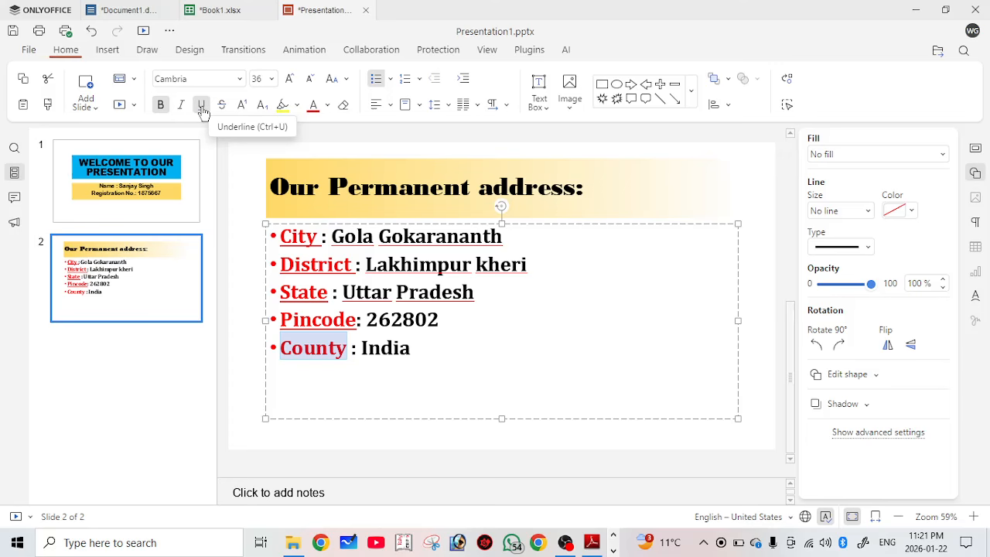
{"action": "left_click", "coordinate": [201, 105]}
{"action": "left_click", "coordinate": [331, 236]}
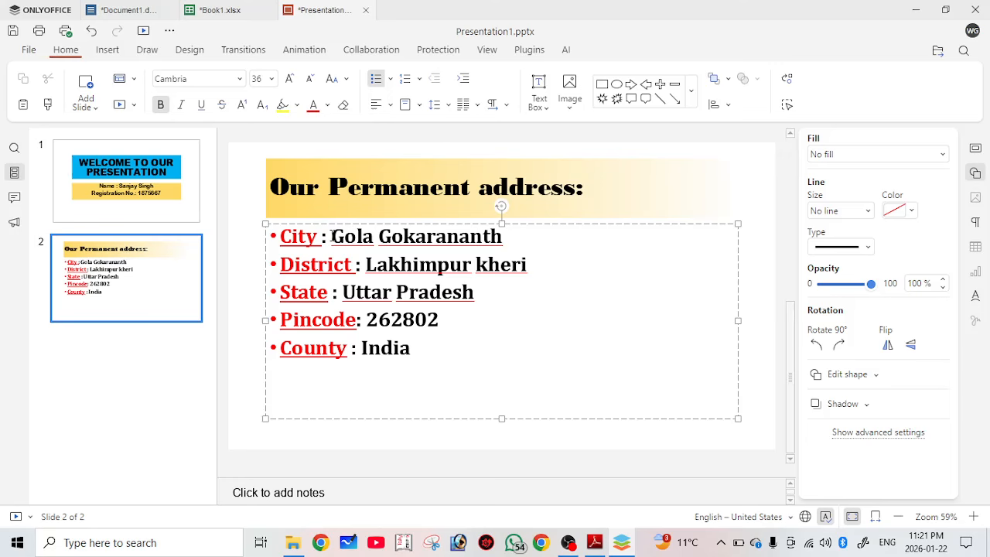
Insert tabs before the City, District and Pincode colons so the colons line up.
{"action": "left_click", "coordinate": [325, 237]}
{"action": "key", "text": "Tab"}
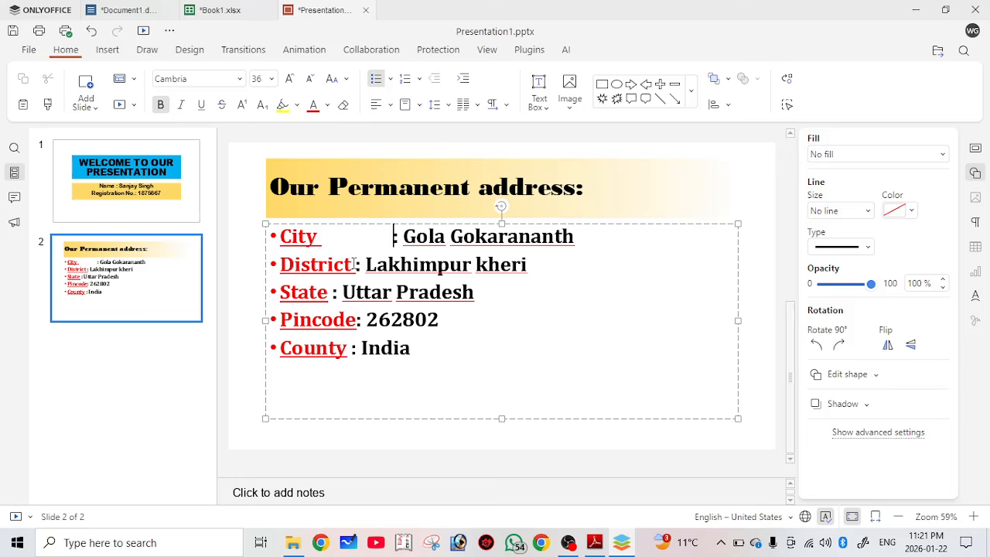
{"action": "left_click", "coordinate": [354, 265]}
{"action": "key", "text": "Tab"}
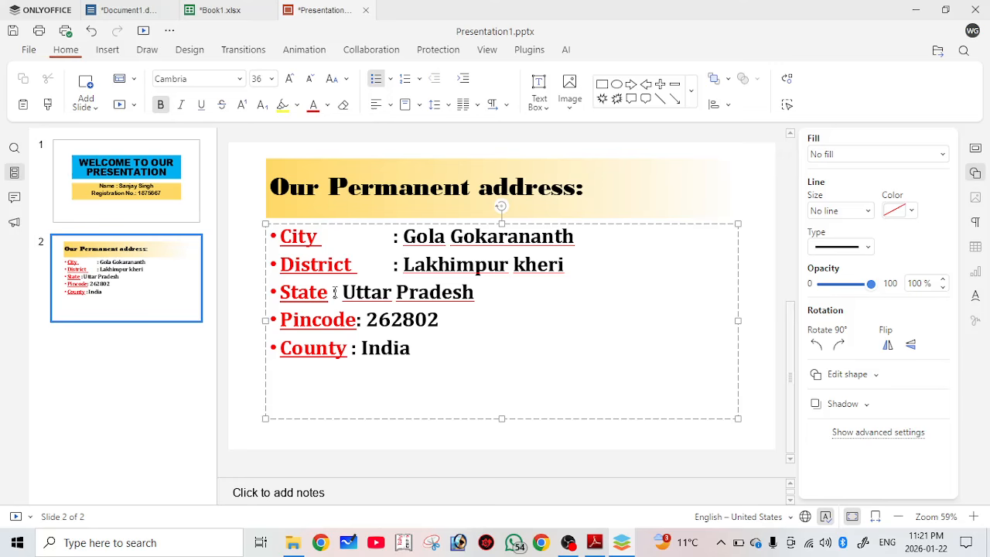
{"action": "left_click", "coordinate": [395, 293]}
{"action": "left_click", "coordinate": [357, 322]}
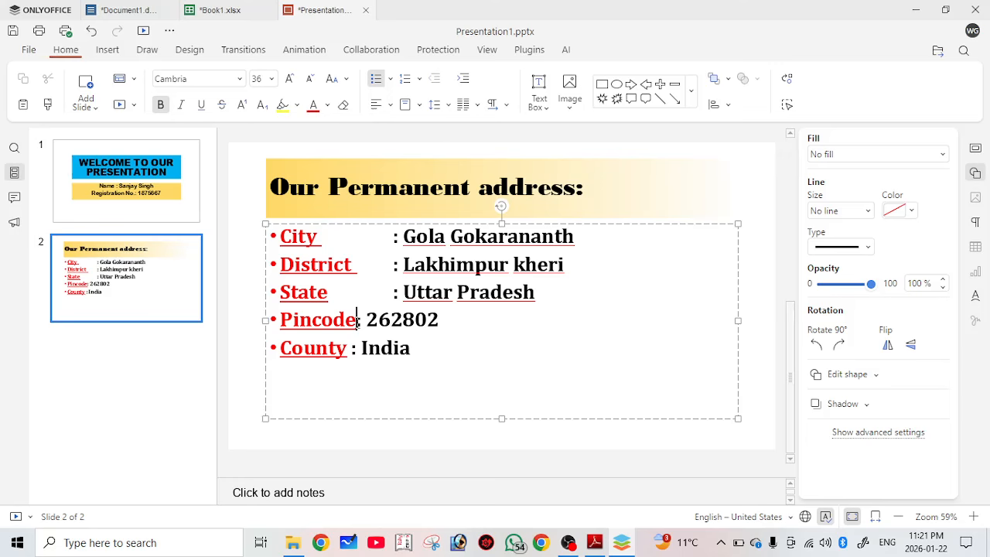
{"action": "key", "text": "Tab"}
{"action": "left_click", "coordinate": [352, 350]}
{"action": "key", "text": "Tab"}
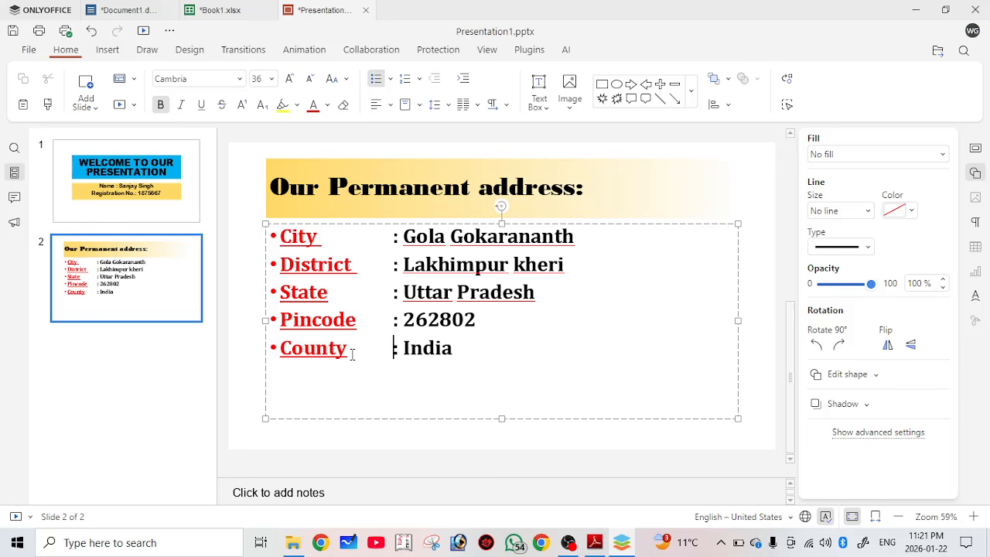
{"action": "left_click", "coordinate": [681, 225]}
Give the address box a solid custom blue fill (2878DB) via More colors.
{"action": "left_click", "coordinate": [853, 186]}
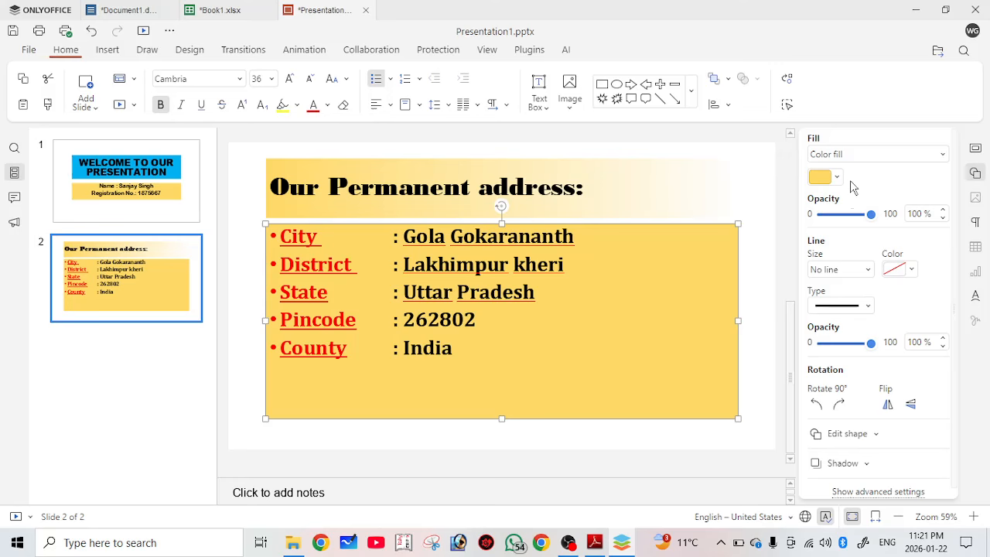
{"action": "left_click", "coordinate": [835, 177]}
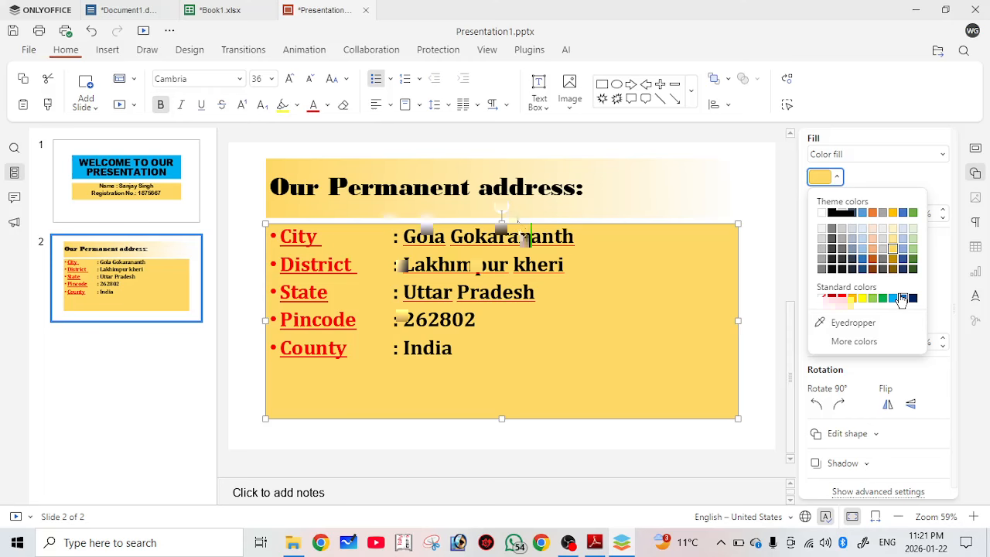
{"action": "left_click", "coordinate": [855, 341]}
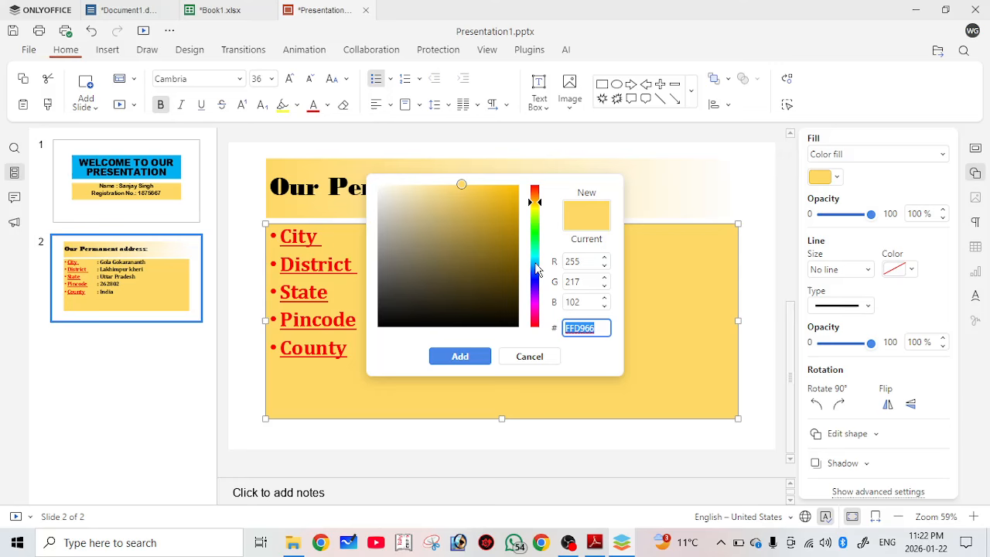
{"action": "left_click", "coordinate": [535, 269]}
{"action": "left_click", "coordinate": [493, 203]}
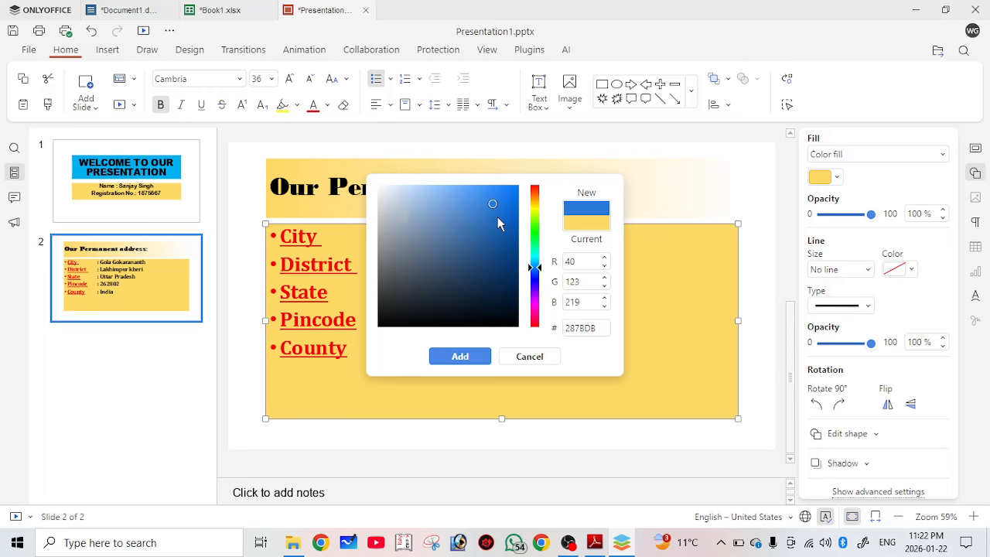
{"action": "left_click", "coordinate": [460, 356]}
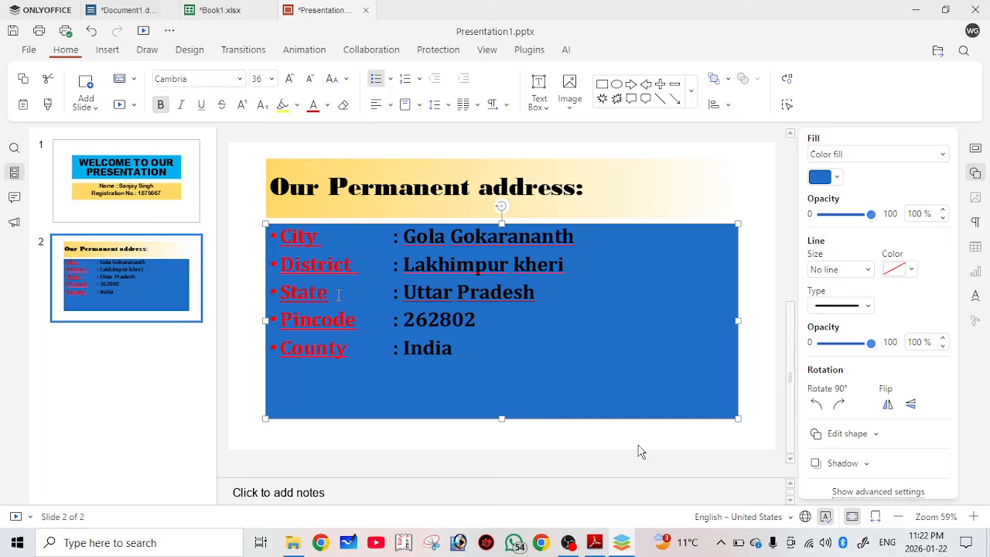
Change the address box fill to a lighter blue swatch.
{"action": "left_click", "coordinate": [639, 452]}
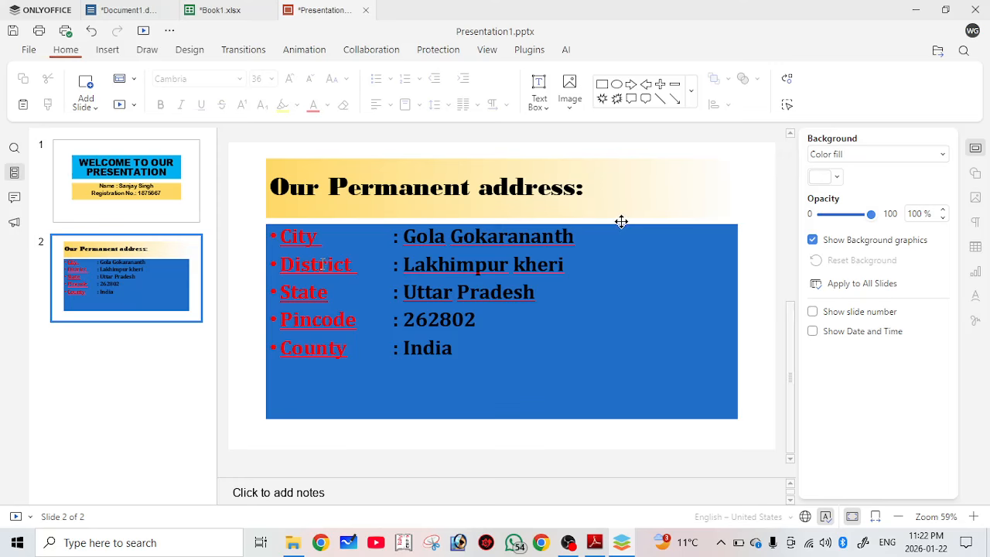
{"action": "left_click", "coordinate": [621, 223]}
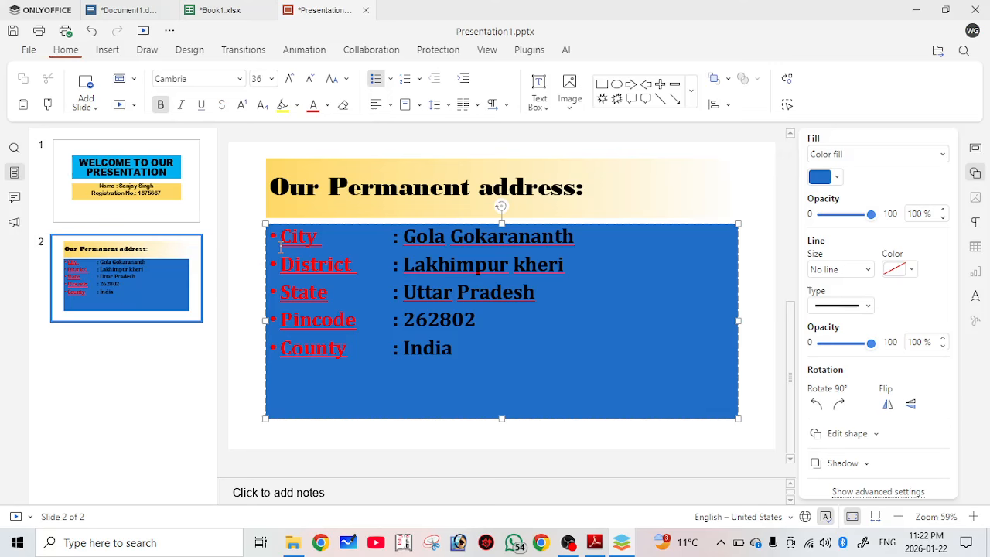
{"action": "left_click", "coordinate": [827, 177]}
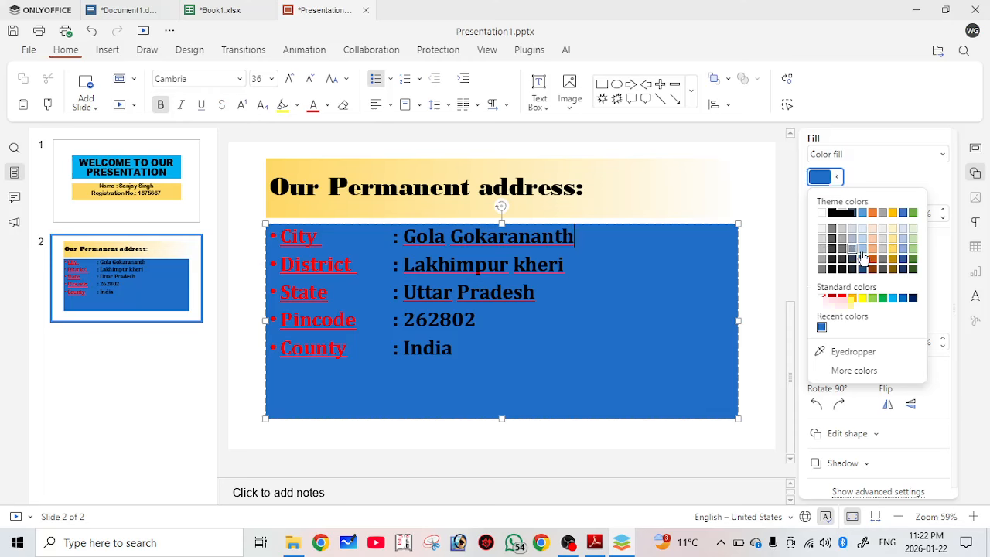
{"action": "left_click", "coordinate": [893, 297]}
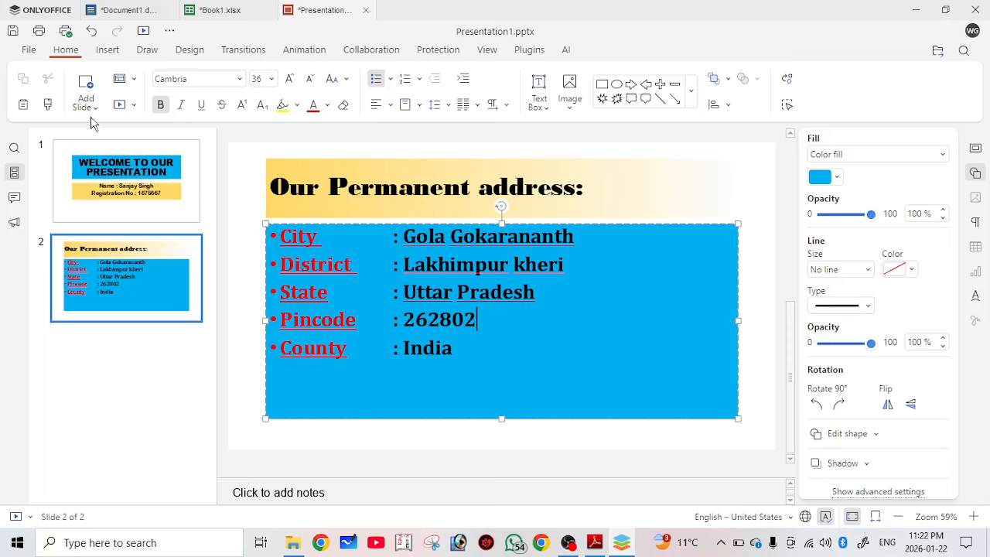
Add slide 3 with the Section Header layout and type 'Thaki' as its title.
{"action": "left_click", "coordinate": [86, 85]}
{"action": "left_click", "coordinate": [354, 189]}
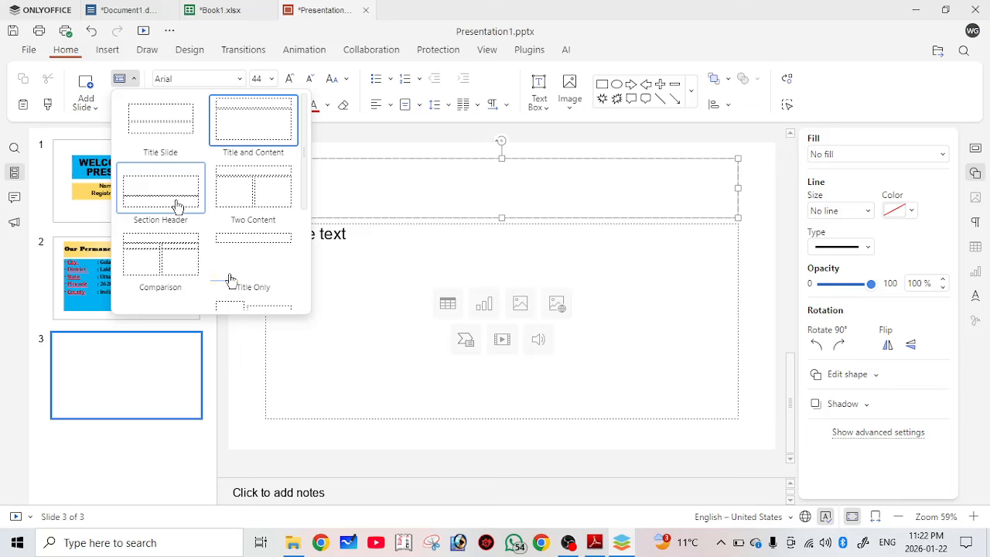
{"action": "scroll", "coordinate": [231, 281], "scroll_direction": "down", "scroll_amount": 2}
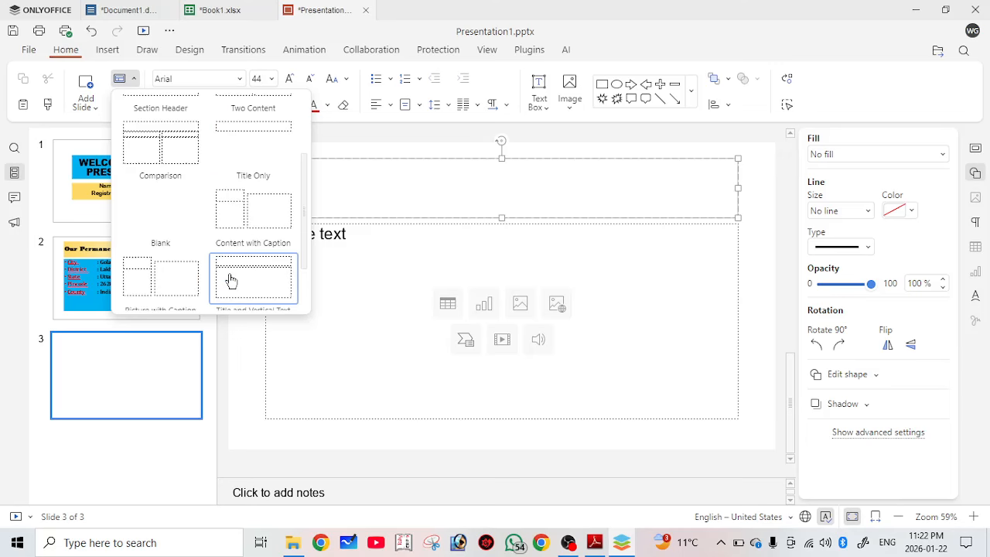
{"action": "scroll", "coordinate": [231, 280], "scroll_direction": "down", "scroll_amount": 1}
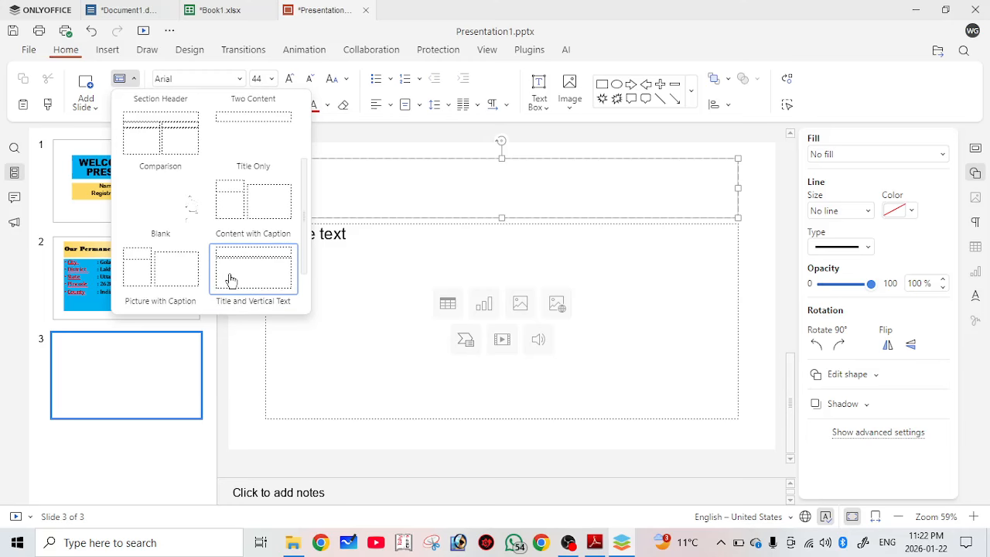
{"action": "scroll", "coordinate": [190, 203], "scroll_direction": "up", "scroll_amount": 3}
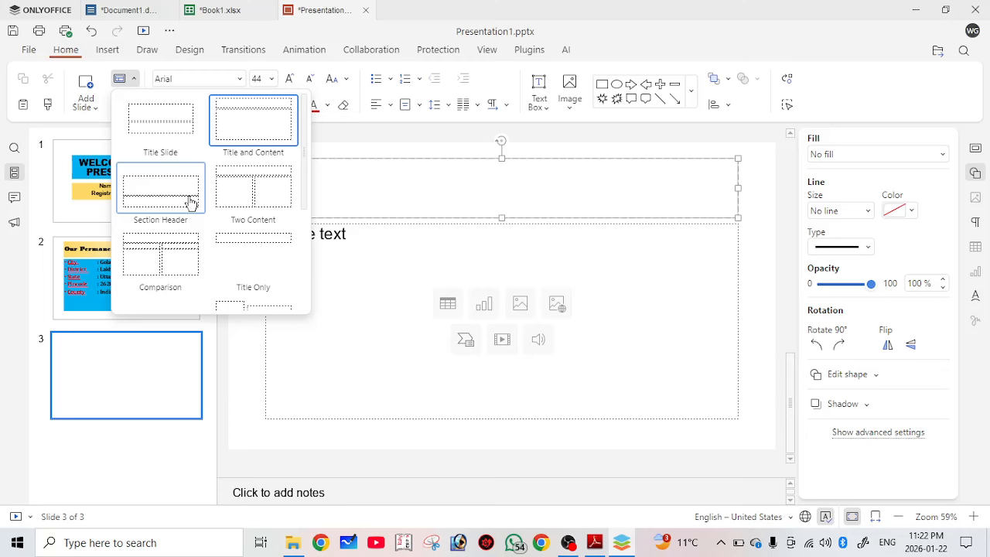
{"action": "left_click", "coordinate": [190, 203]}
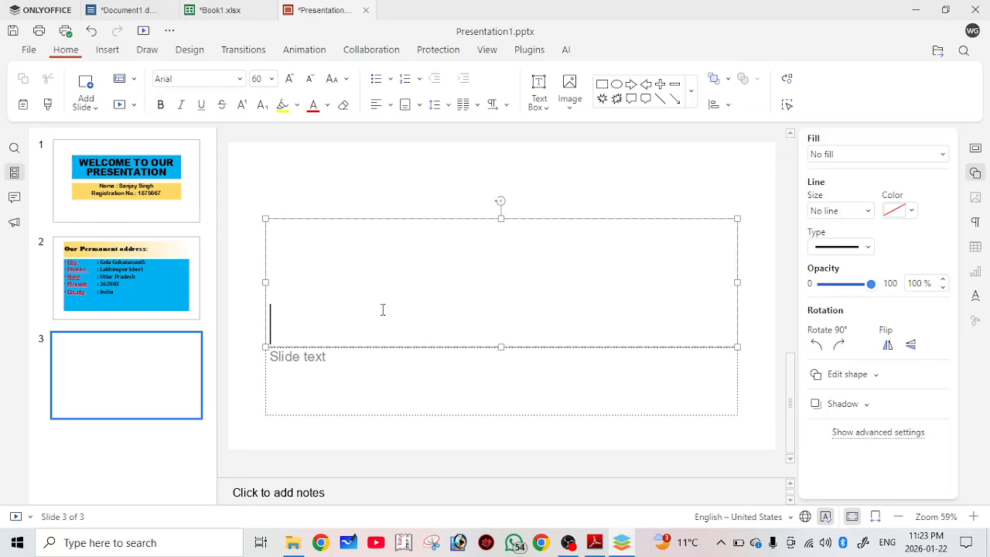
{"action": "type", "text": "Thaki"}
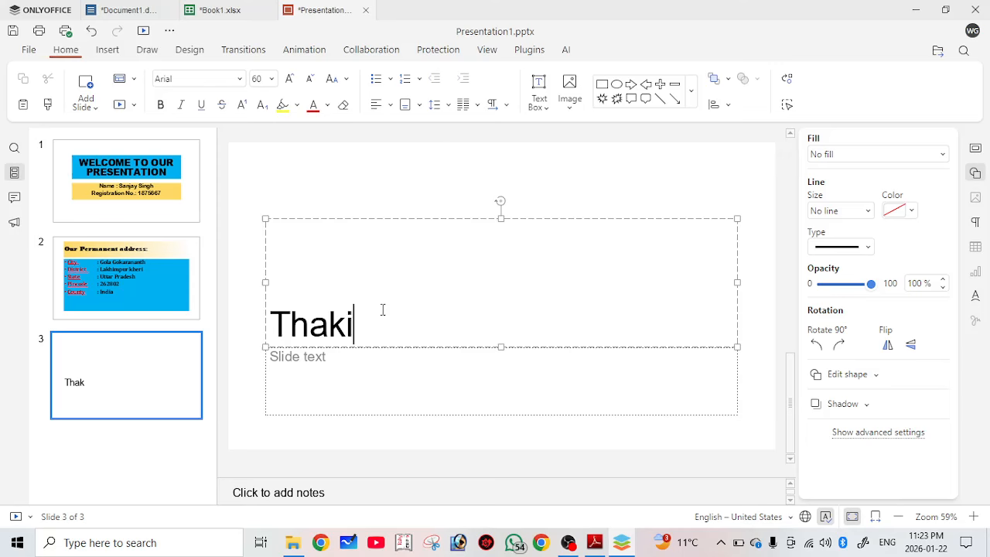